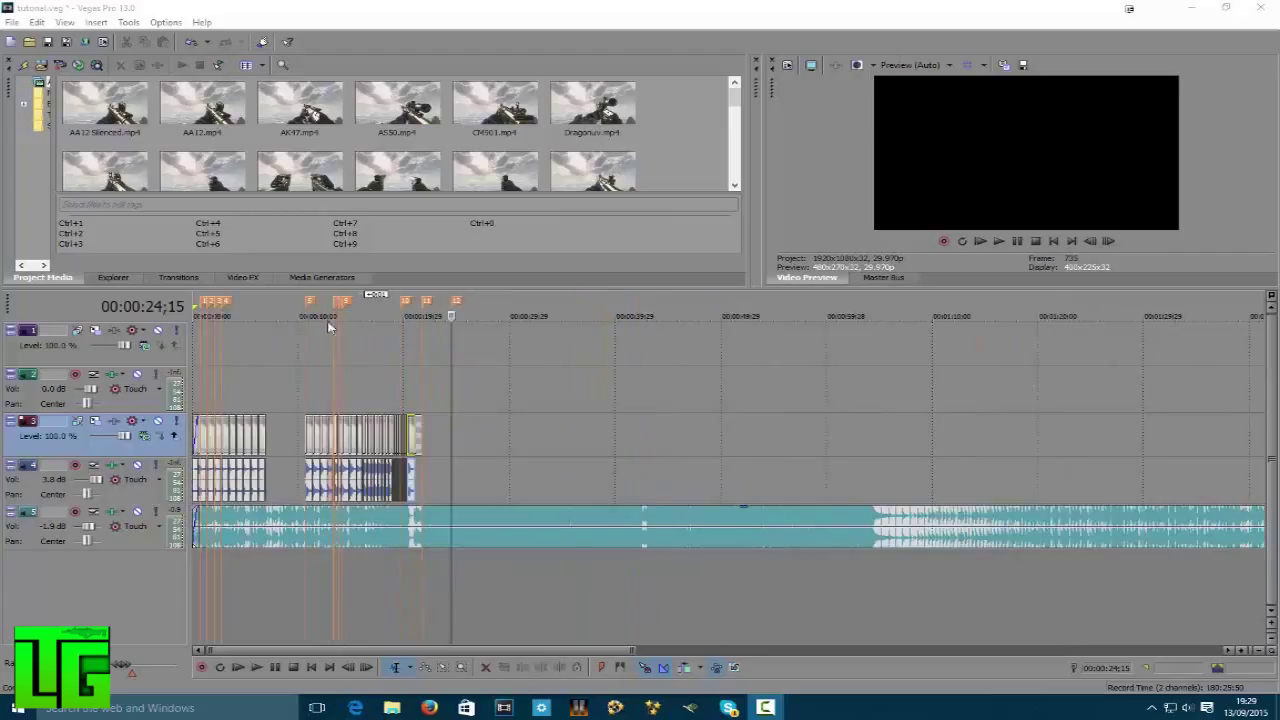
# - Play back both existing groups of gun clips against the music up to the PERMANENT title
pyautogui.click(200, 308)
pyautogui.press('space')
pyautogui.click(259, 304)
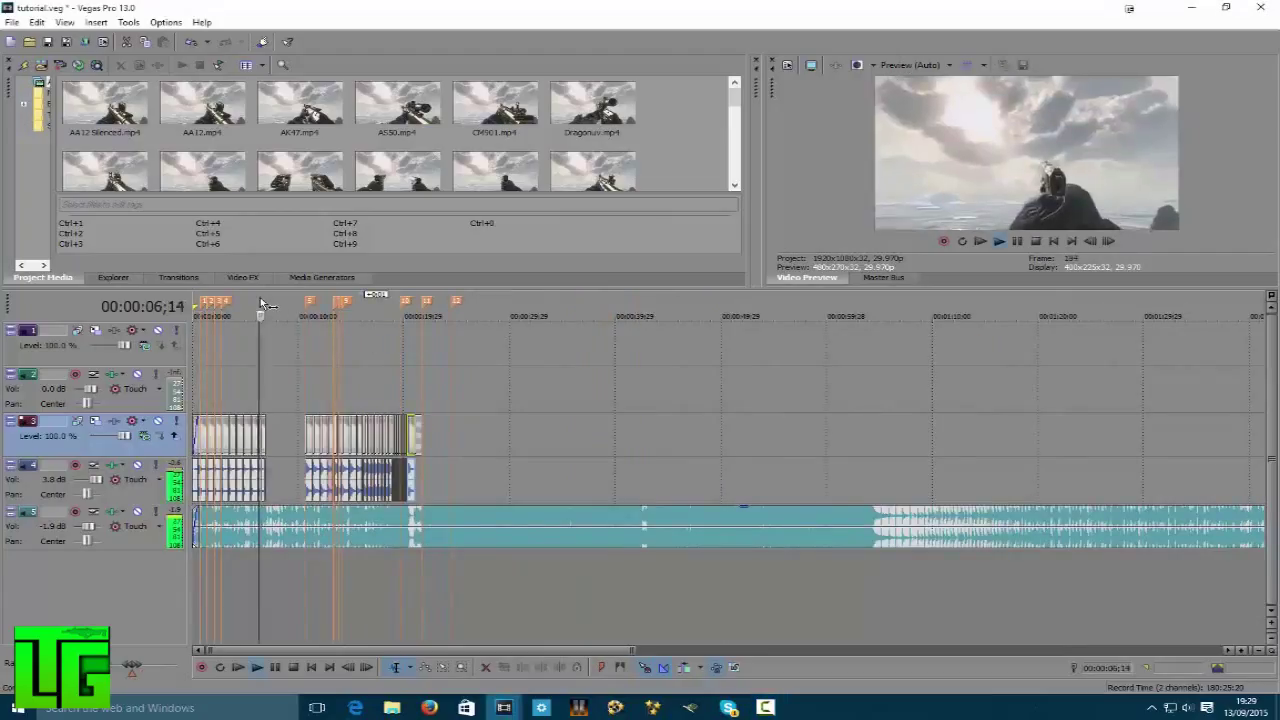
pyautogui.scroll(3, 341, 342)
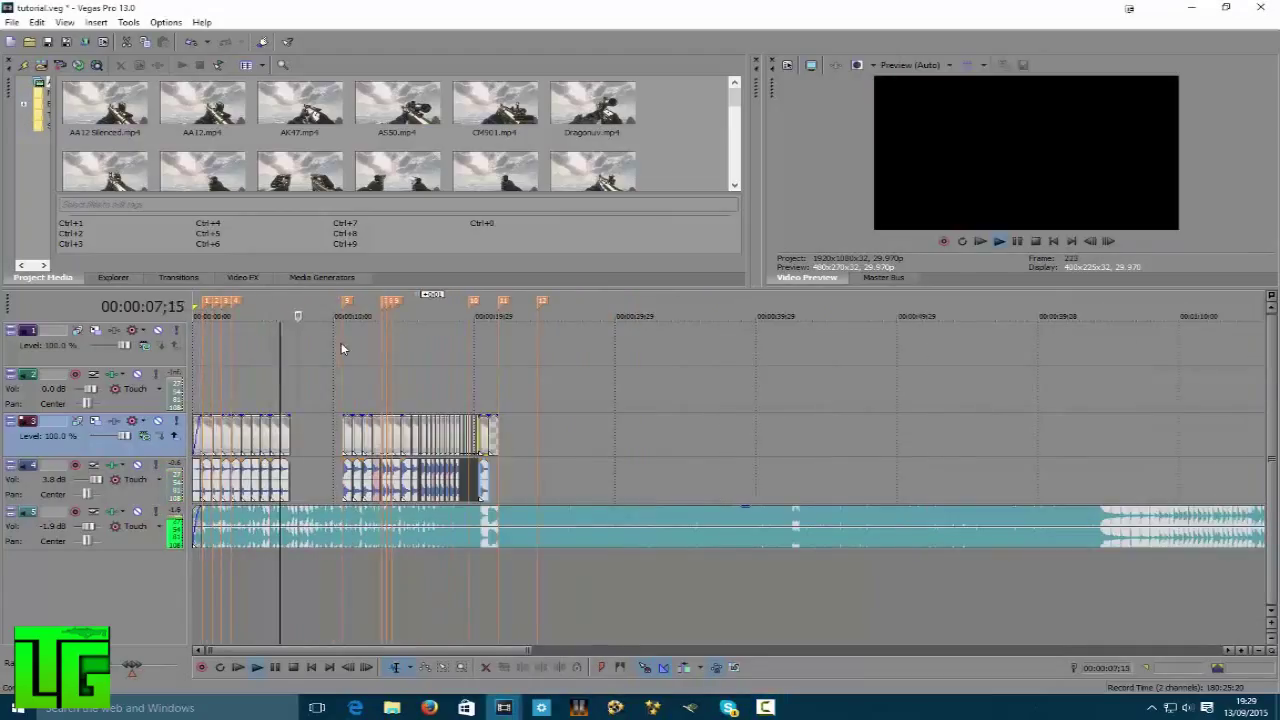
pyautogui.click(212, 313)
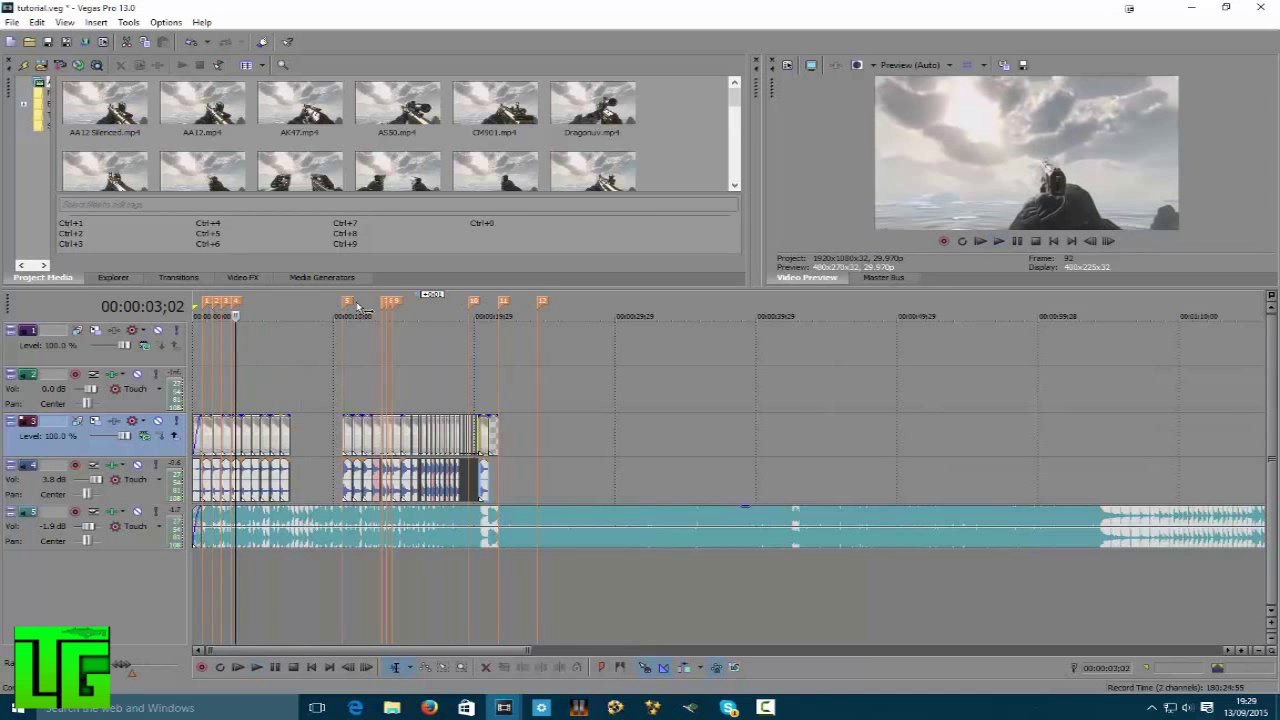
pyautogui.scroll(2, 315, 345)
pyautogui.click(397, 305)
pyautogui.press('space')
pyautogui.click(474, 304)
pyautogui.click(800, 425)
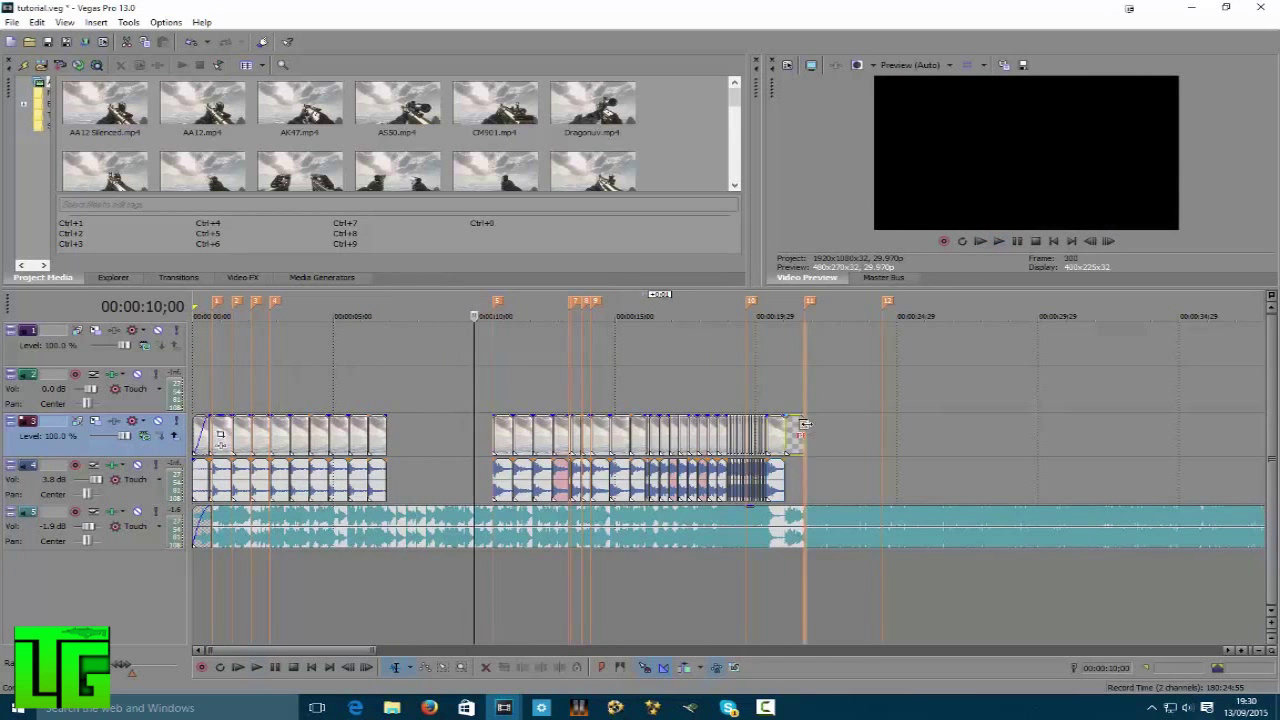
pyautogui.click(524, 304)
pyautogui.press('space')
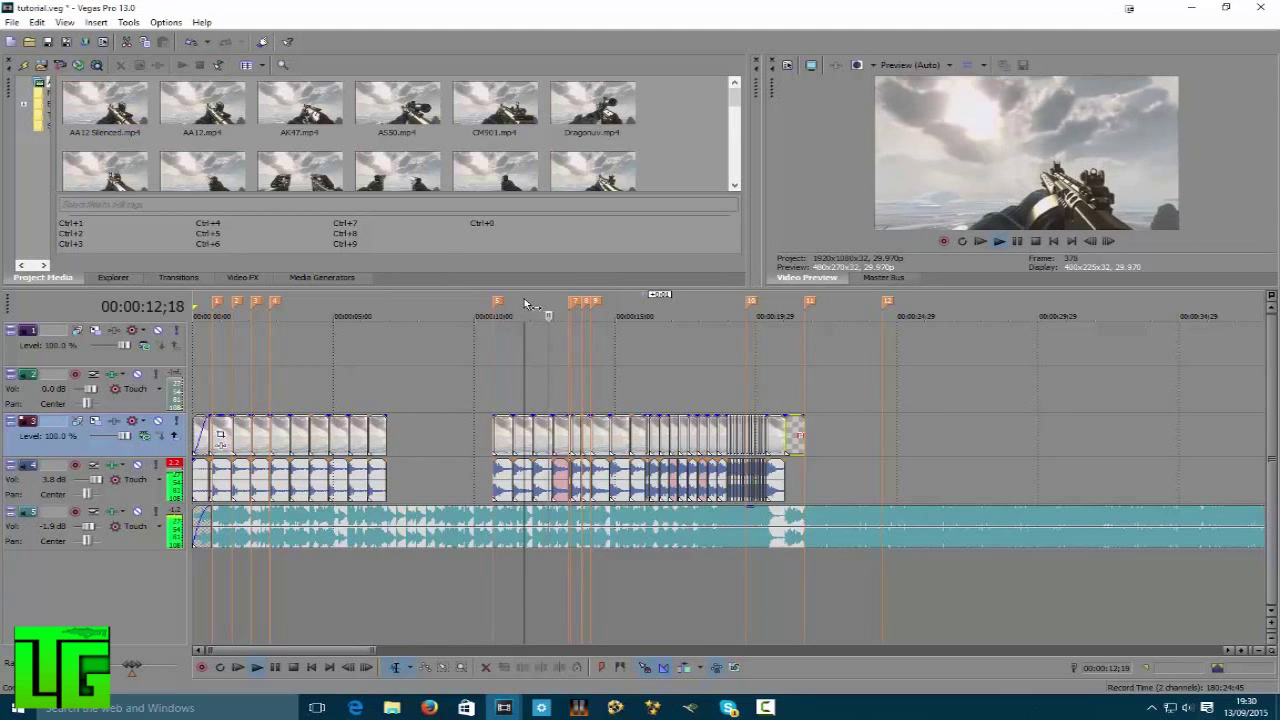
pyautogui.click(717, 308)
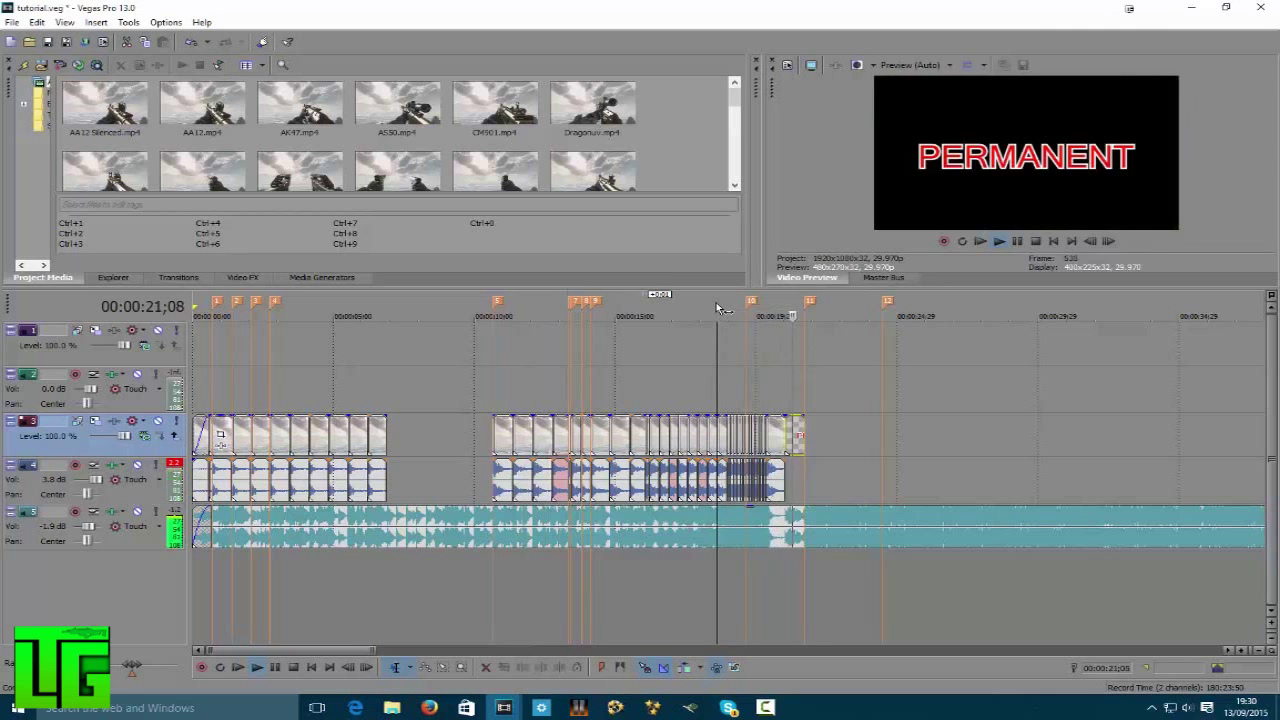
# - Play the music at markers 11 and 12 to check the empty section following the PERMANENT title
pyautogui.click(802, 449)
pyautogui.scroll(5, 802, 449)
pyautogui.scroll(-5, 717, 397)
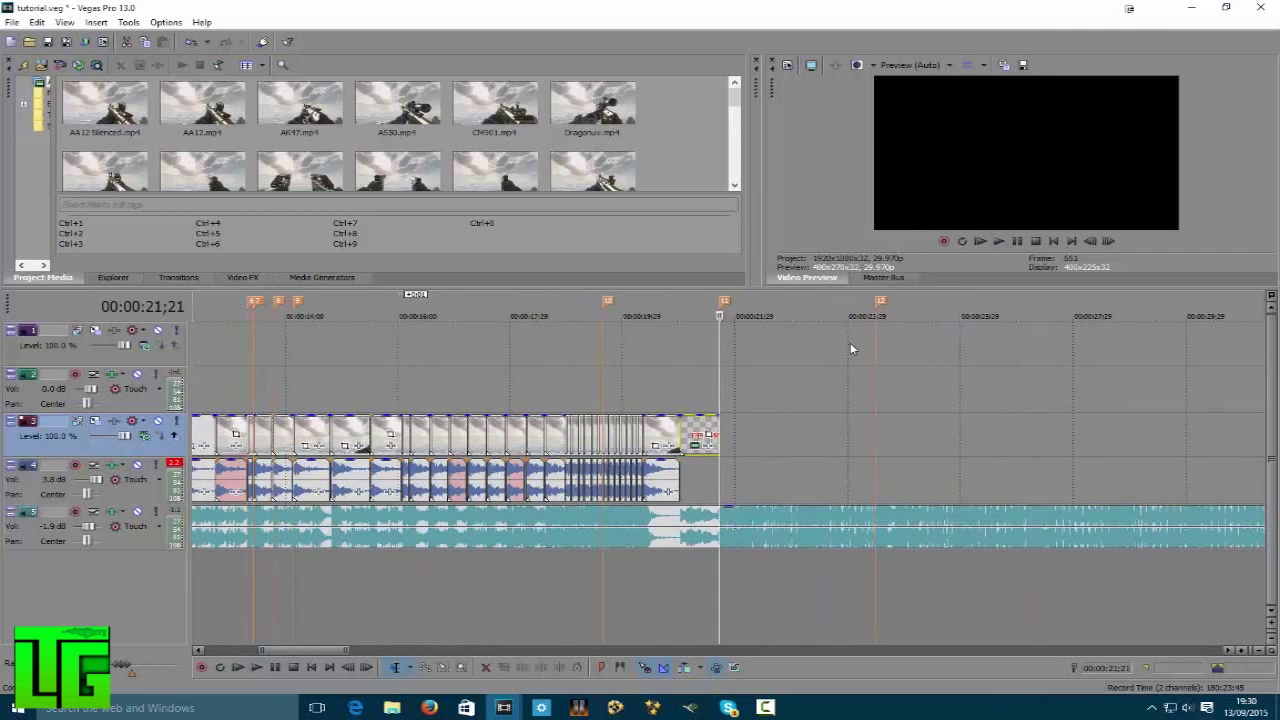
pyautogui.click(875, 344)
pyautogui.press('space')
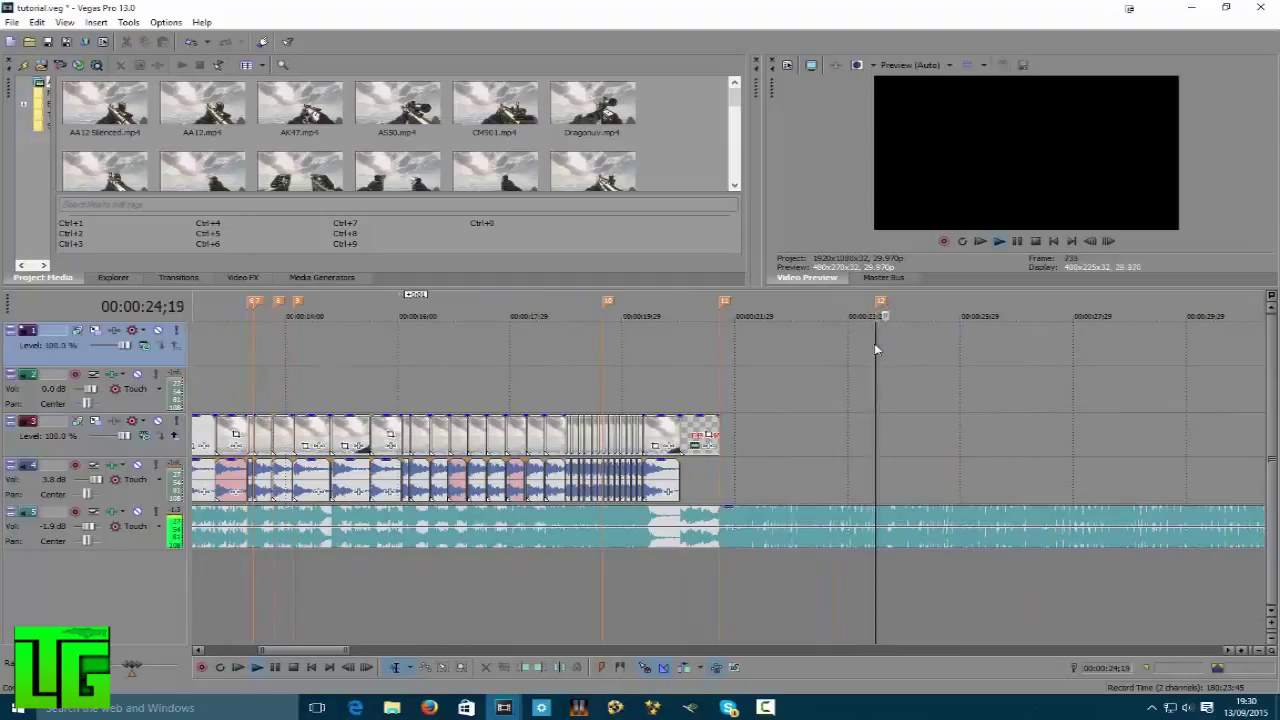
pyautogui.click(723, 313)
pyautogui.press('space')
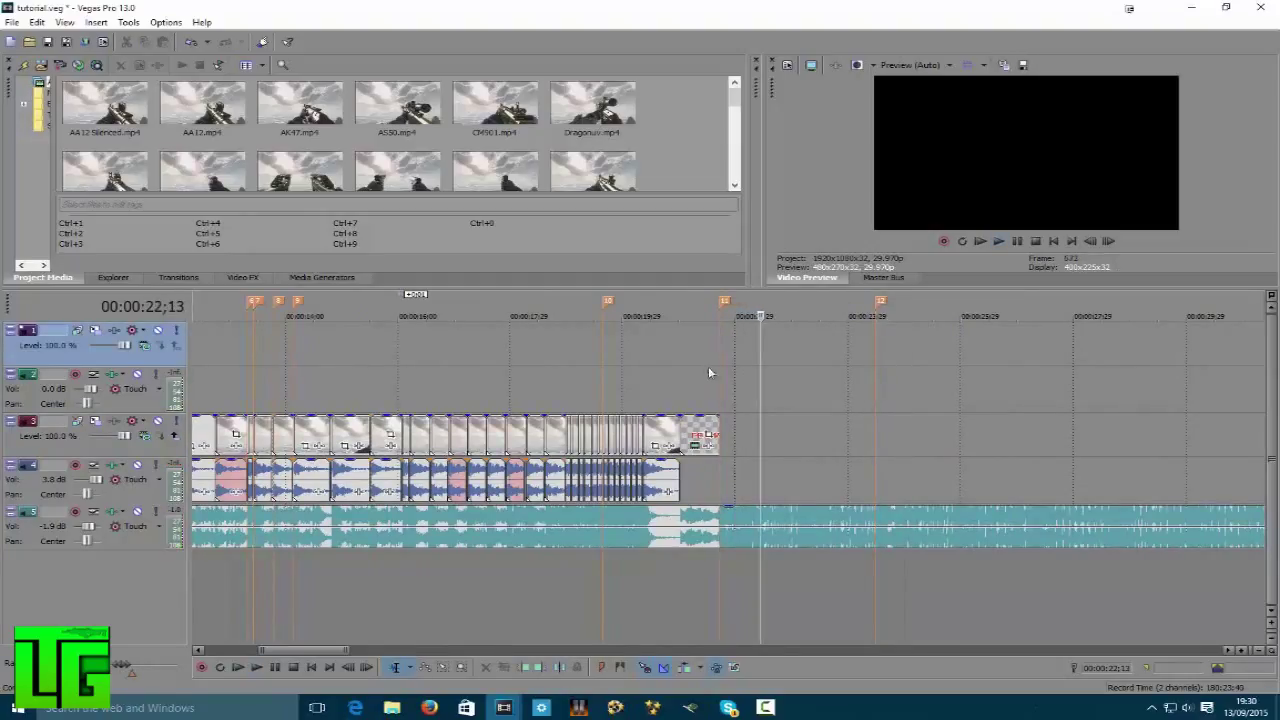
pyautogui.press('space')
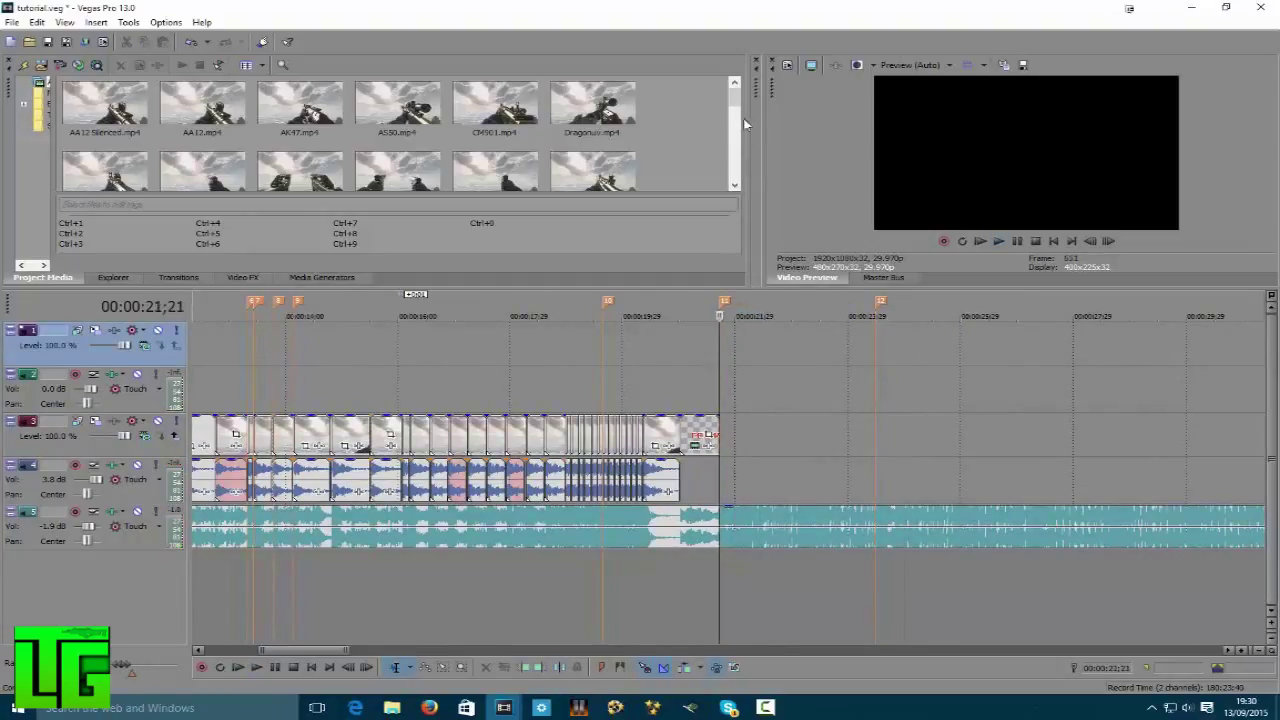
# - Look through the project media and replay the music repeatedly from the end of the PERMANENT title
pyautogui.moveTo(736, 103); pyautogui.dragTo(737, 163)
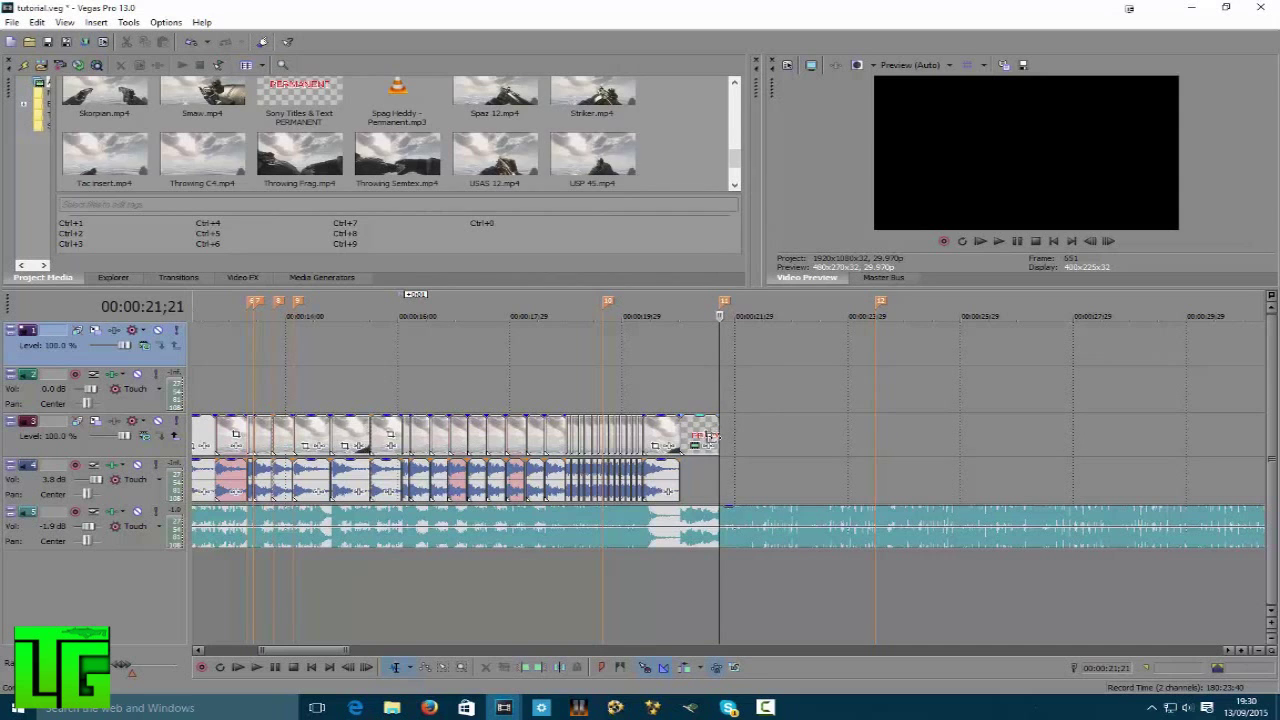
pyautogui.click(720, 435)
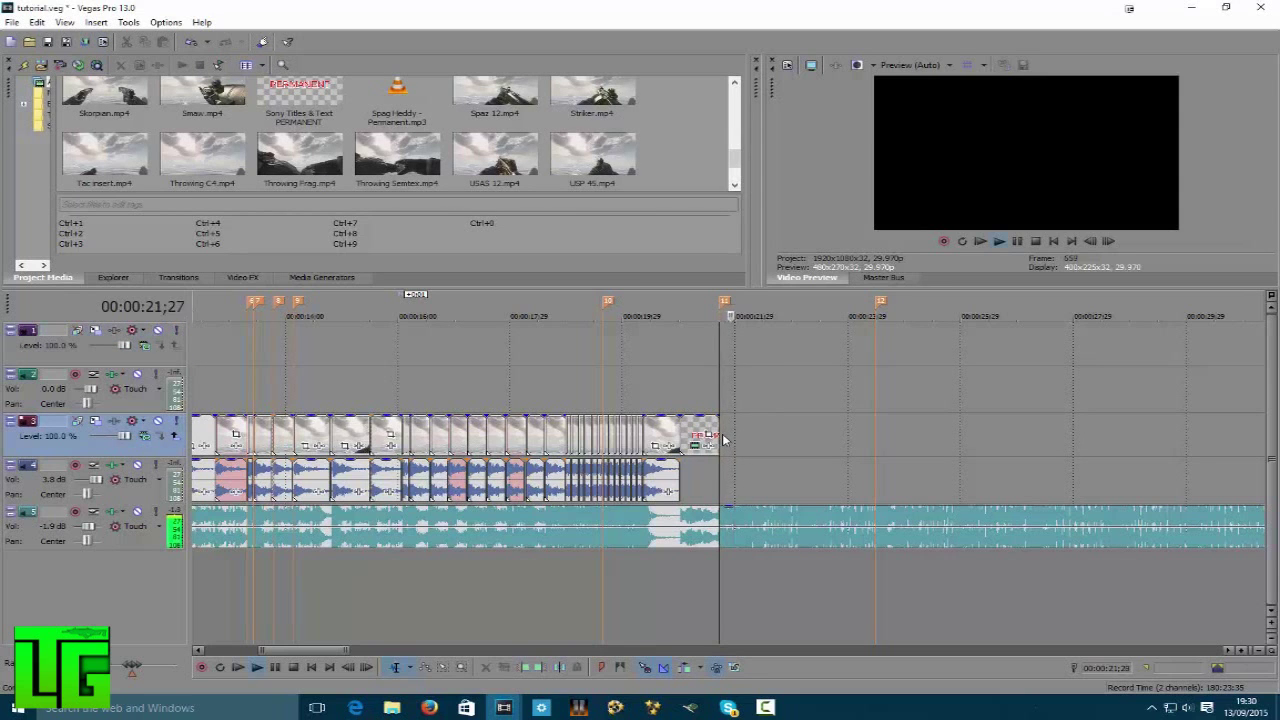
pyautogui.click(716, 432)
pyautogui.press('Return')
pyautogui.click(717, 432)
pyautogui.press('Return')
pyautogui.press('Return')
pyautogui.press('Return')
pyautogui.press('Return')
pyautogui.click(717, 432)
pyautogui.press('Return')
pyautogui.press('Return')
pyautogui.click(717, 432)
pyautogui.press('Return')
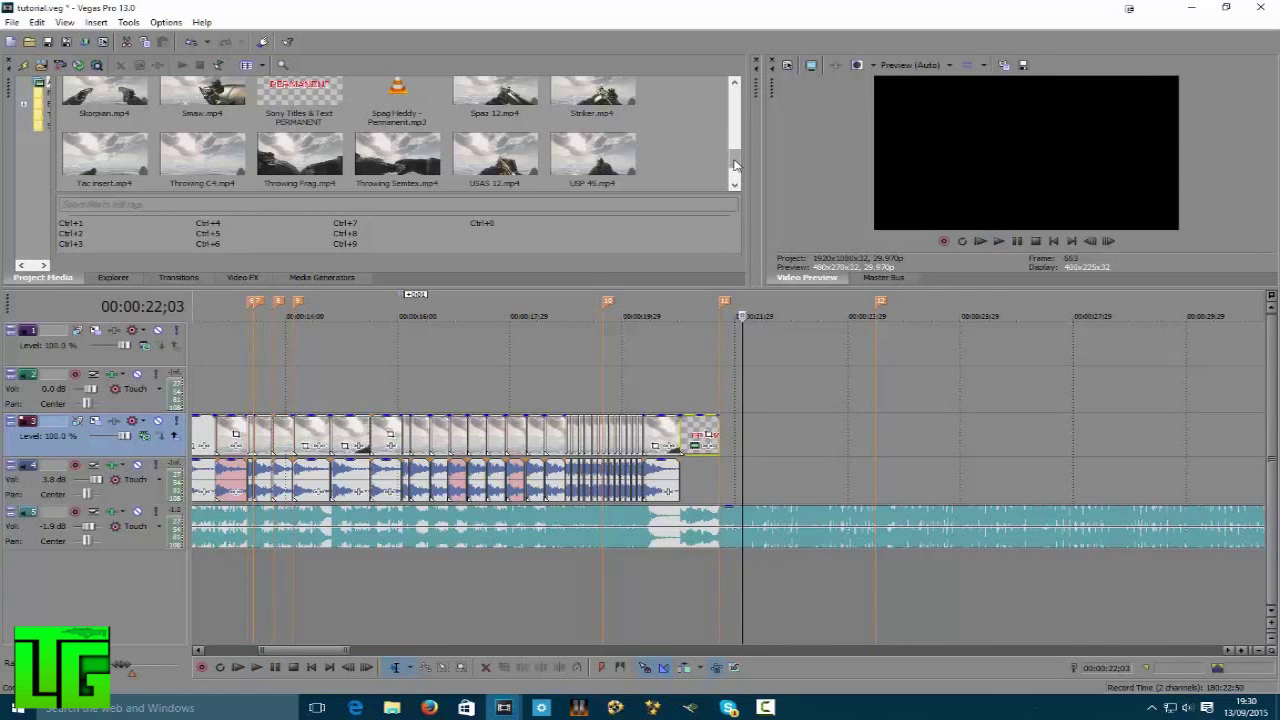
# - Place MP9 Fast.mp4 on tracks 3 and 4 directly after the PERMANENT title, starting at marker 11
pyautogui.scroll(5, 734, 165)
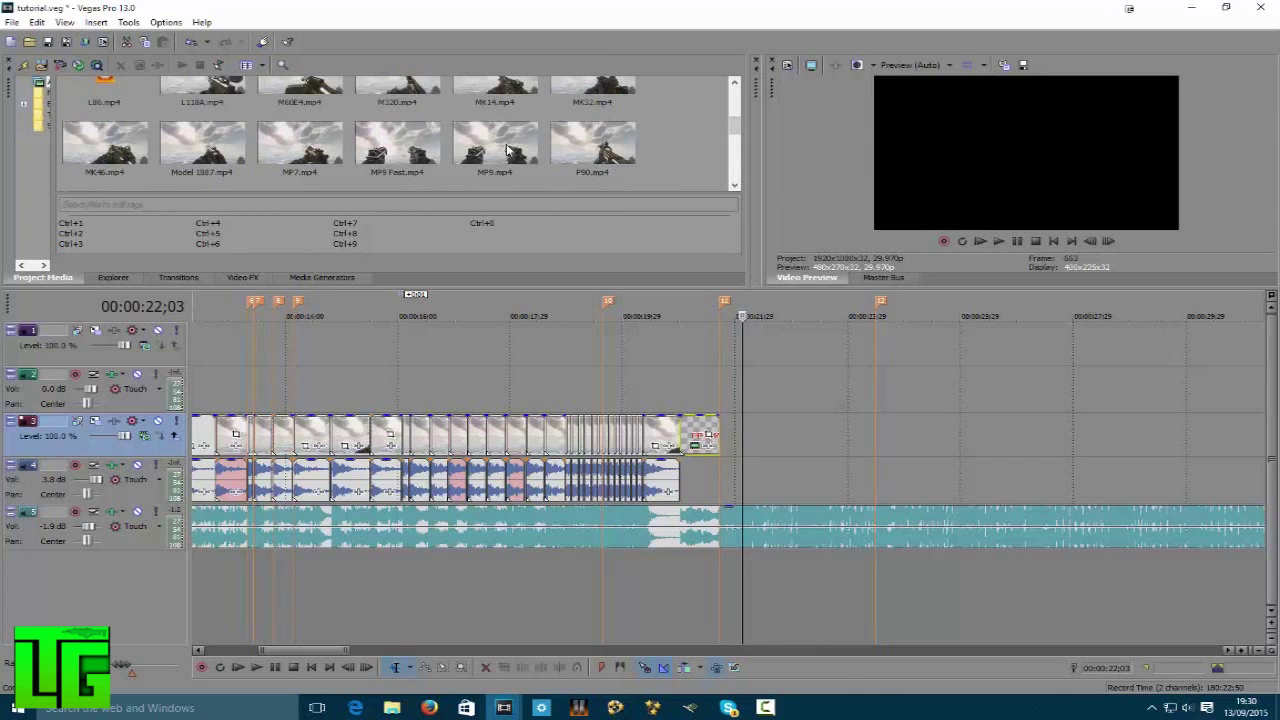
pyautogui.click(507, 150)
pyautogui.click(416, 160)
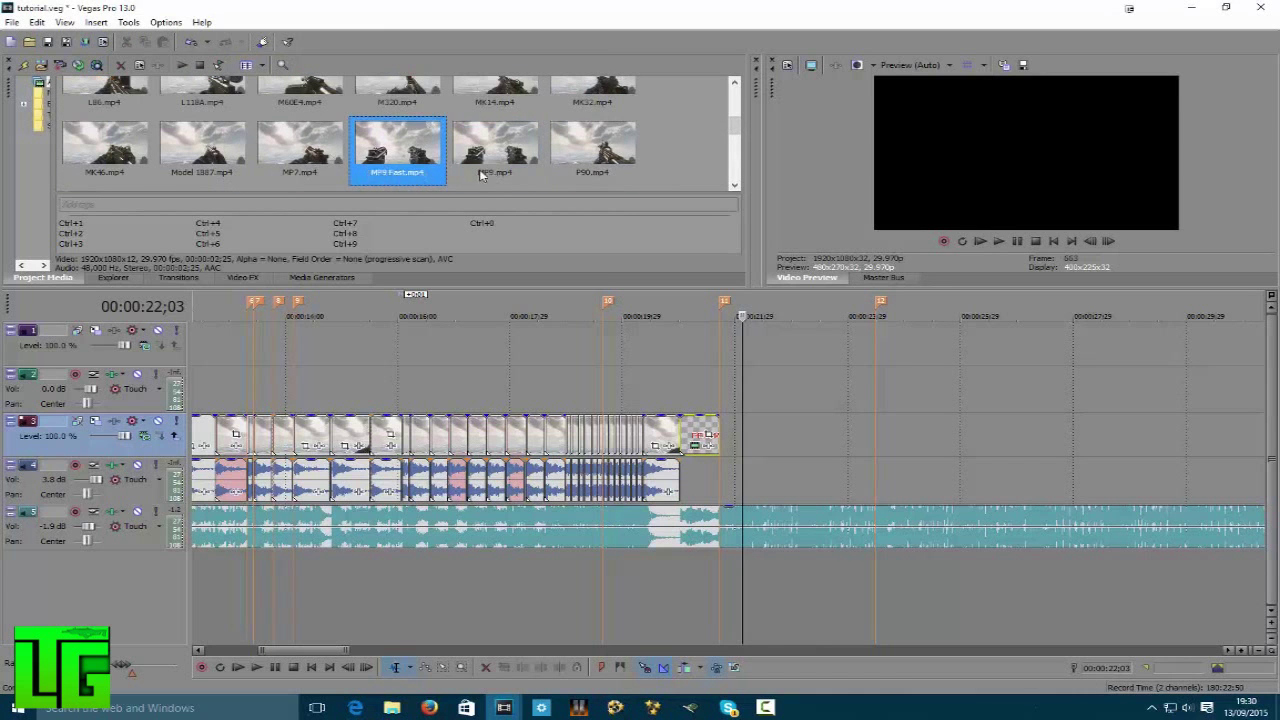
pyautogui.moveTo(678, 276); pyautogui.dragTo(820, 450)
# - Play the MP9 Fast clip with the music and lower the volume of its audio event
pyautogui.click(719, 418)
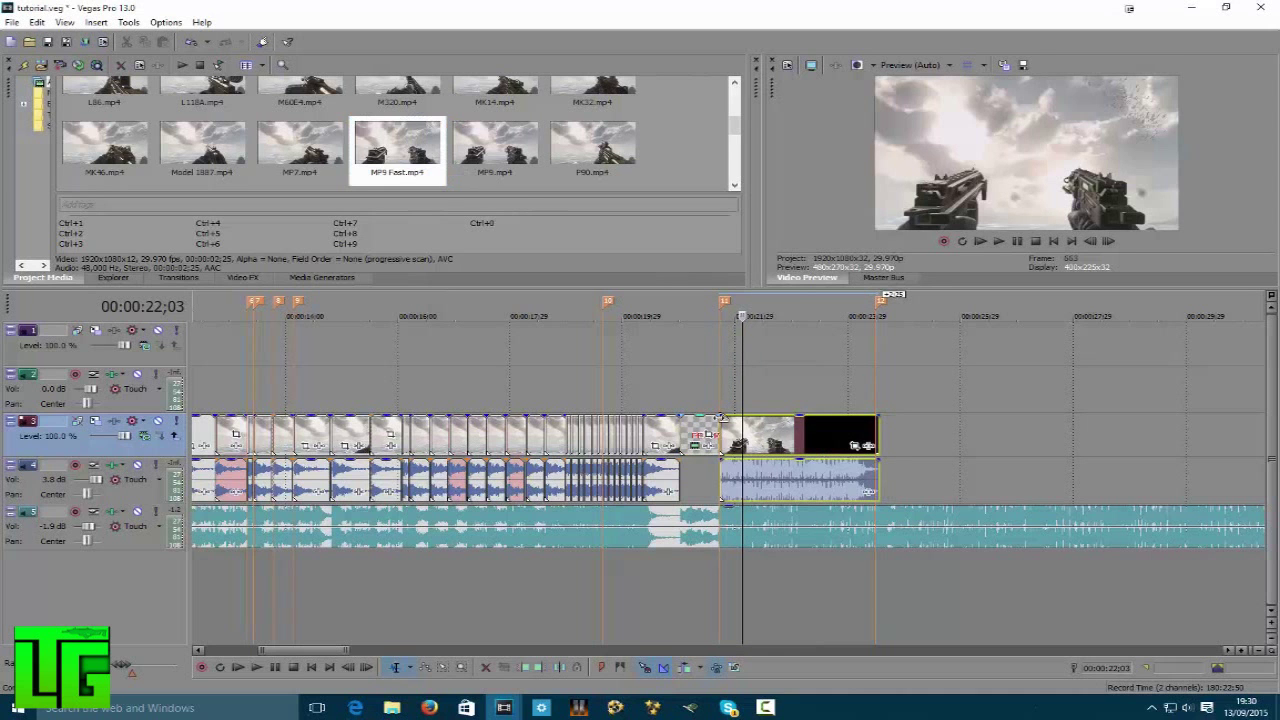
pyautogui.press('space')
pyautogui.scroll(4, 720, 418)
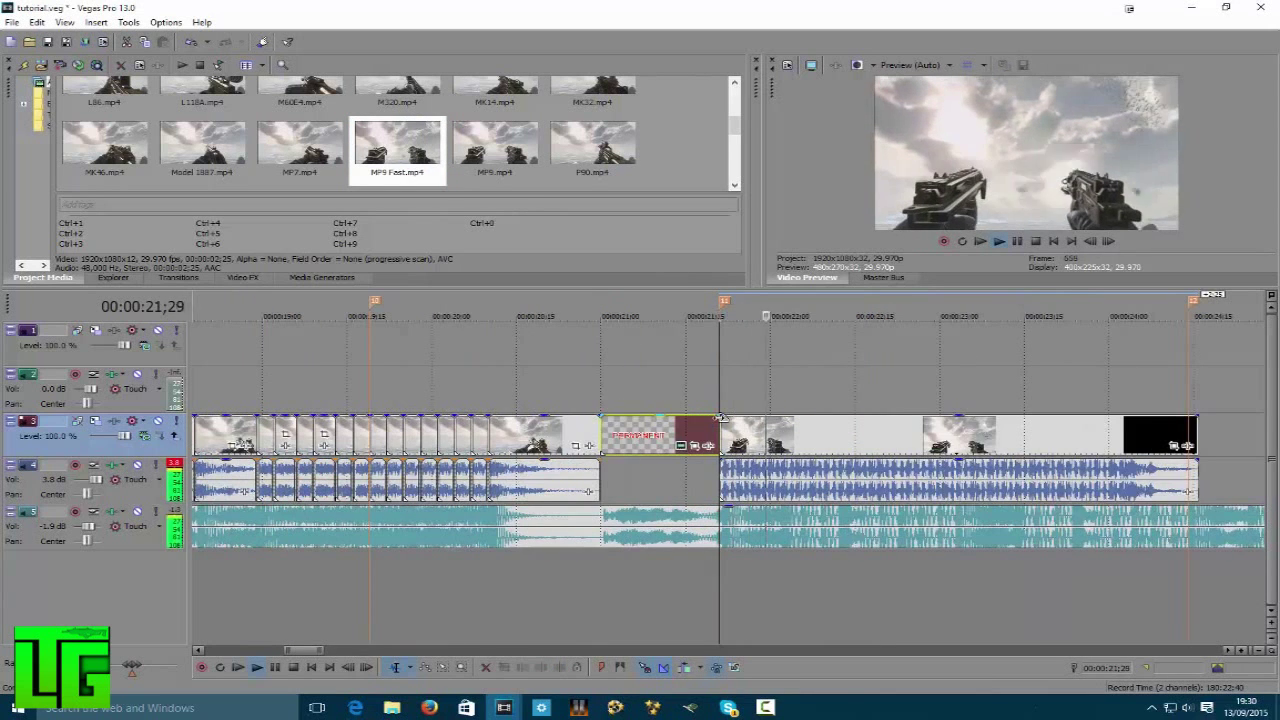
pyautogui.moveTo(818, 470); pyautogui.dragTo(813, 488)
pyautogui.click(699, 300)
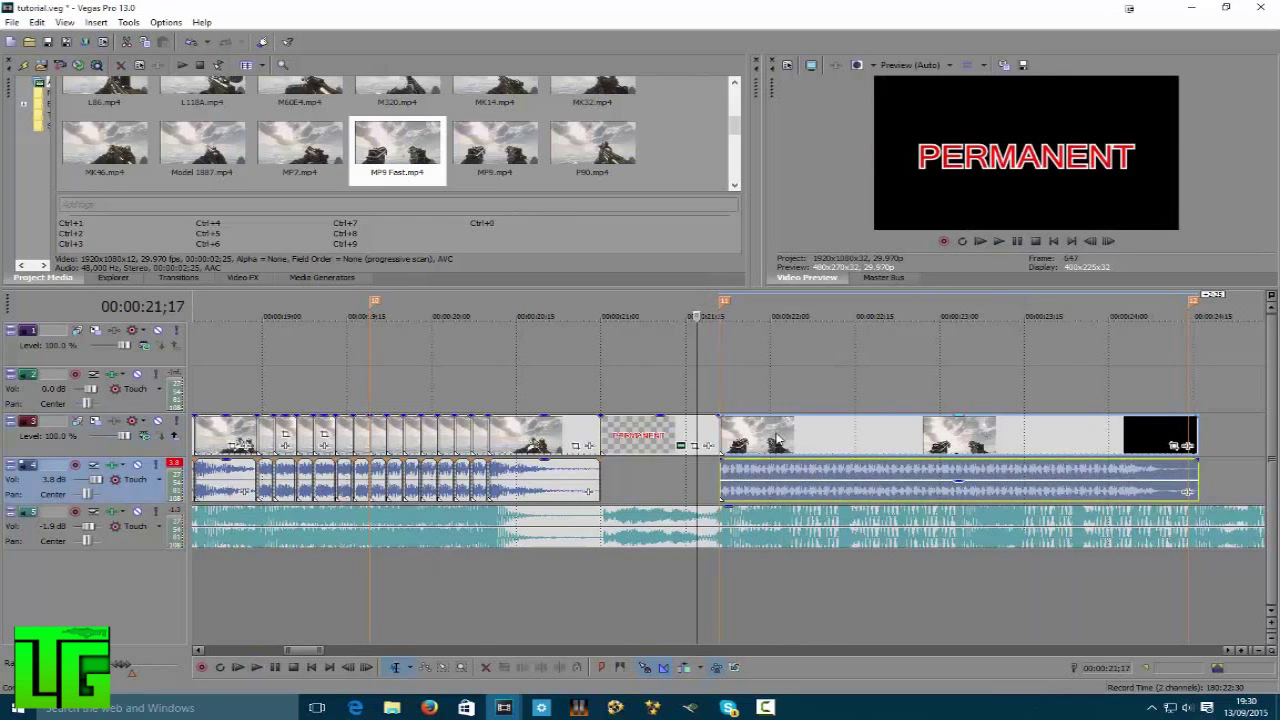
pyautogui.moveTo(798, 452); pyautogui.dragTo(790, 485)
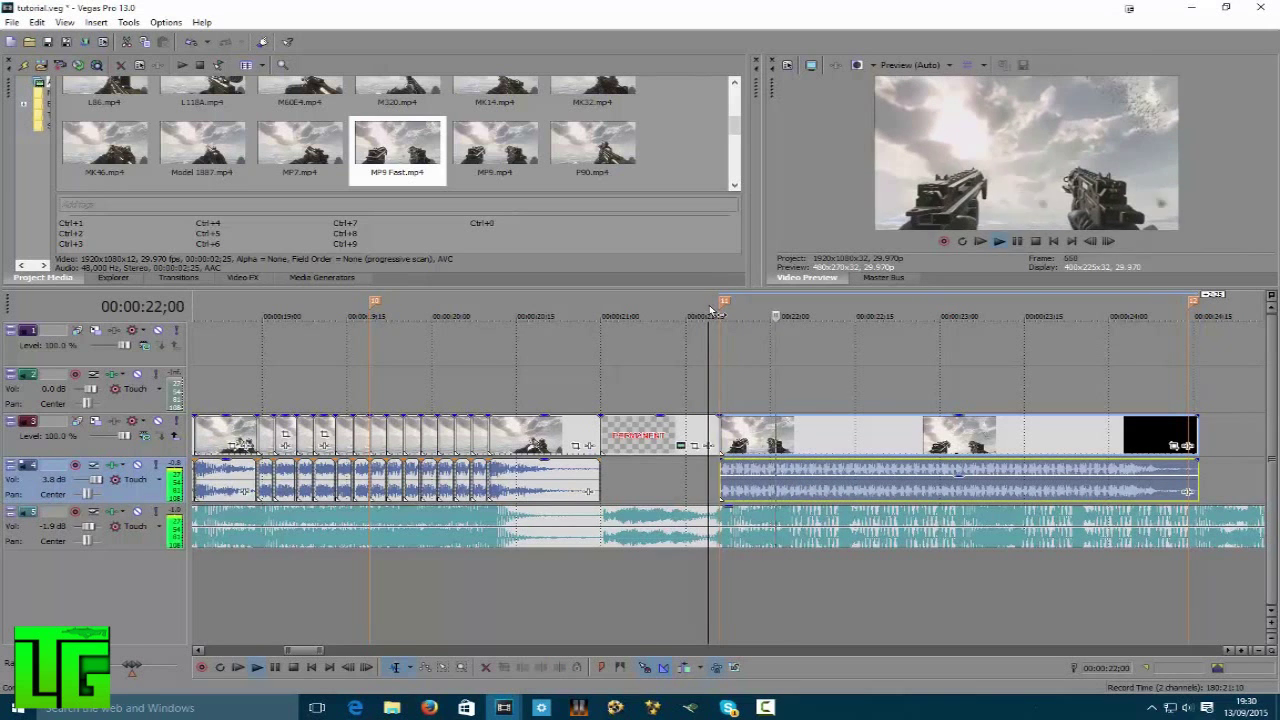
# - Add markers on the music beats at 00:00:22;02, 00:00:22;05 and 00:00:22;09
pyautogui.scroll(-2, 815, 370)
pyautogui.scroll(5, 800, 428)
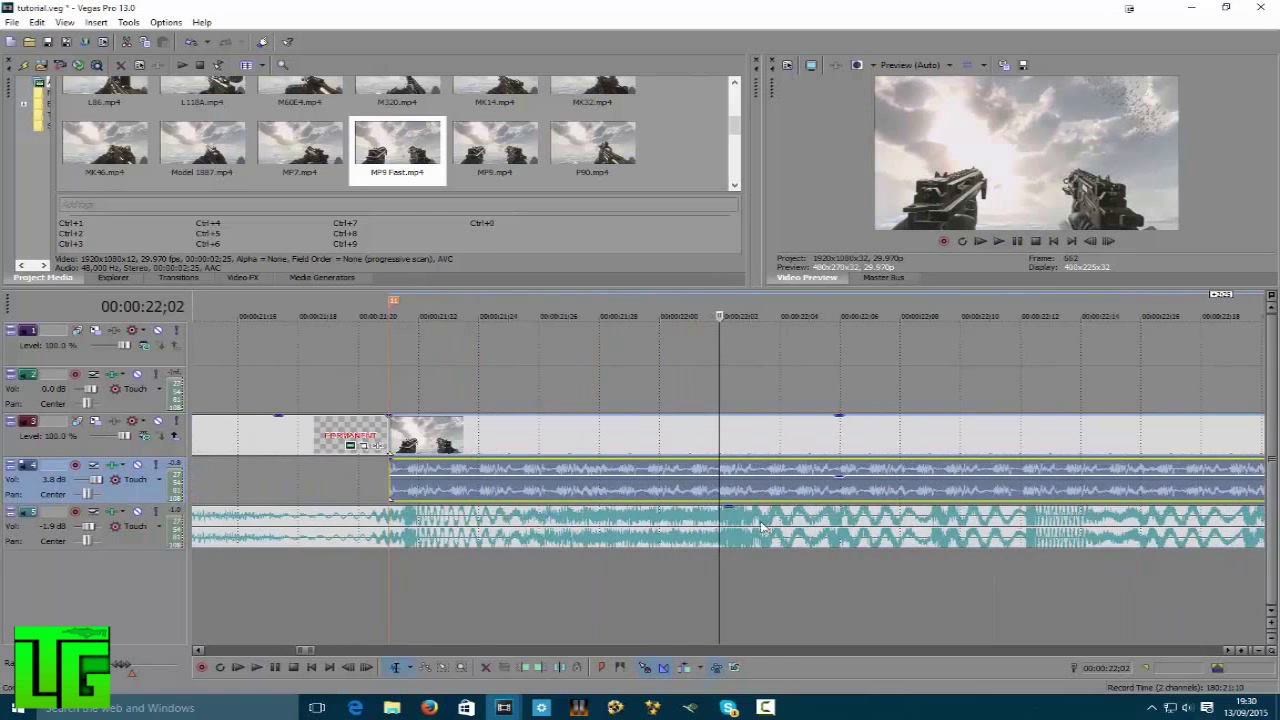
pyautogui.press('m')
pyautogui.press('m')
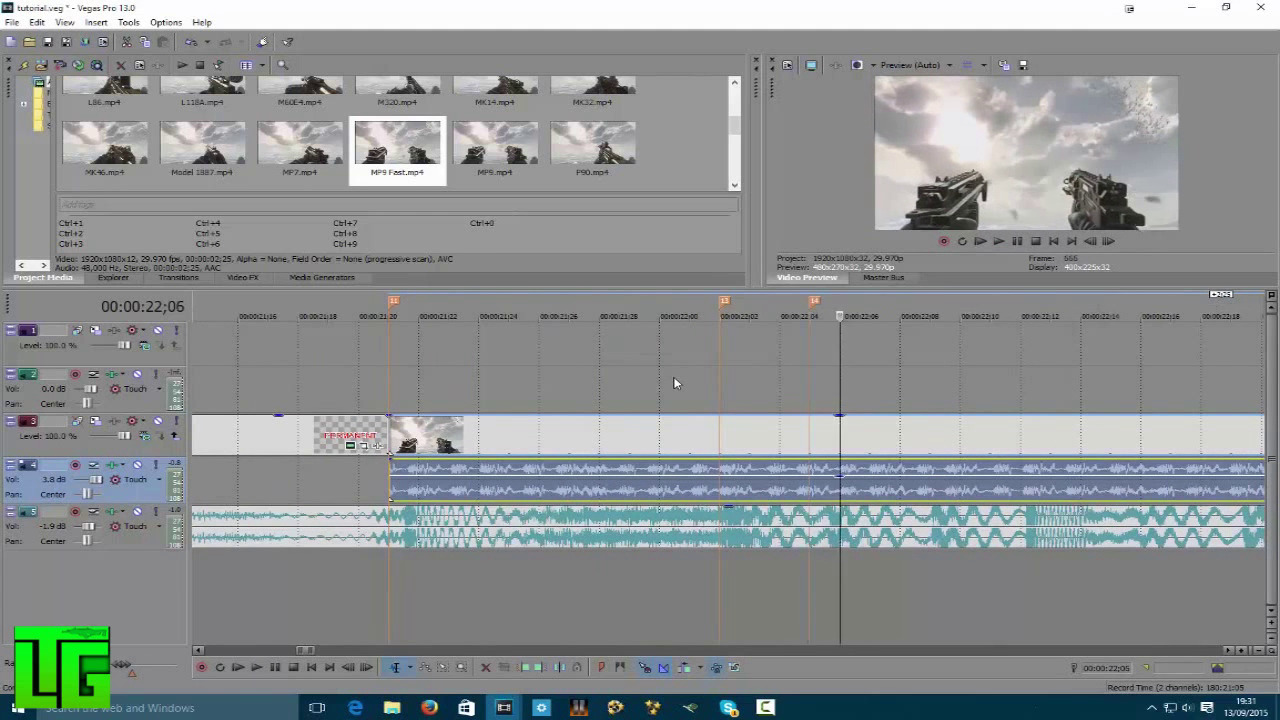
pyautogui.press('m')
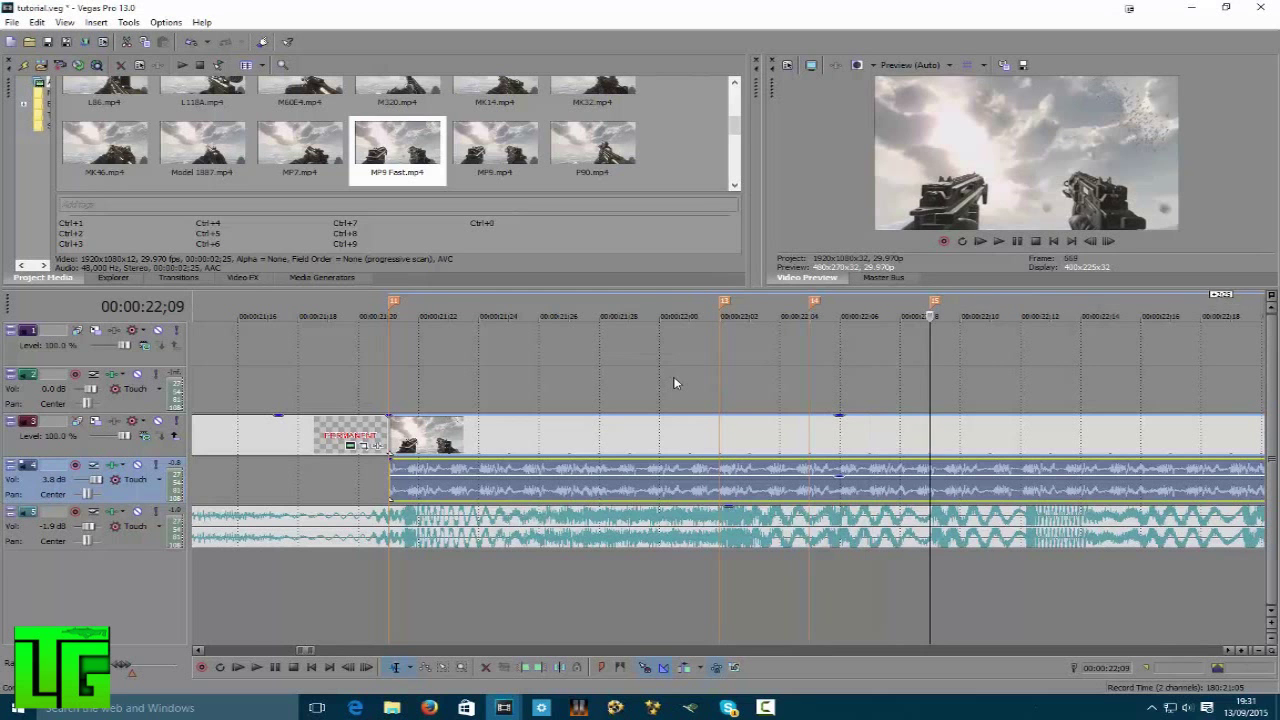
# - Split the MP9 Fast clip at marker 13 and delete the part after it
pyautogui.scroll(-6, 672, 380)
pyautogui.scroll(2, 676, 438)
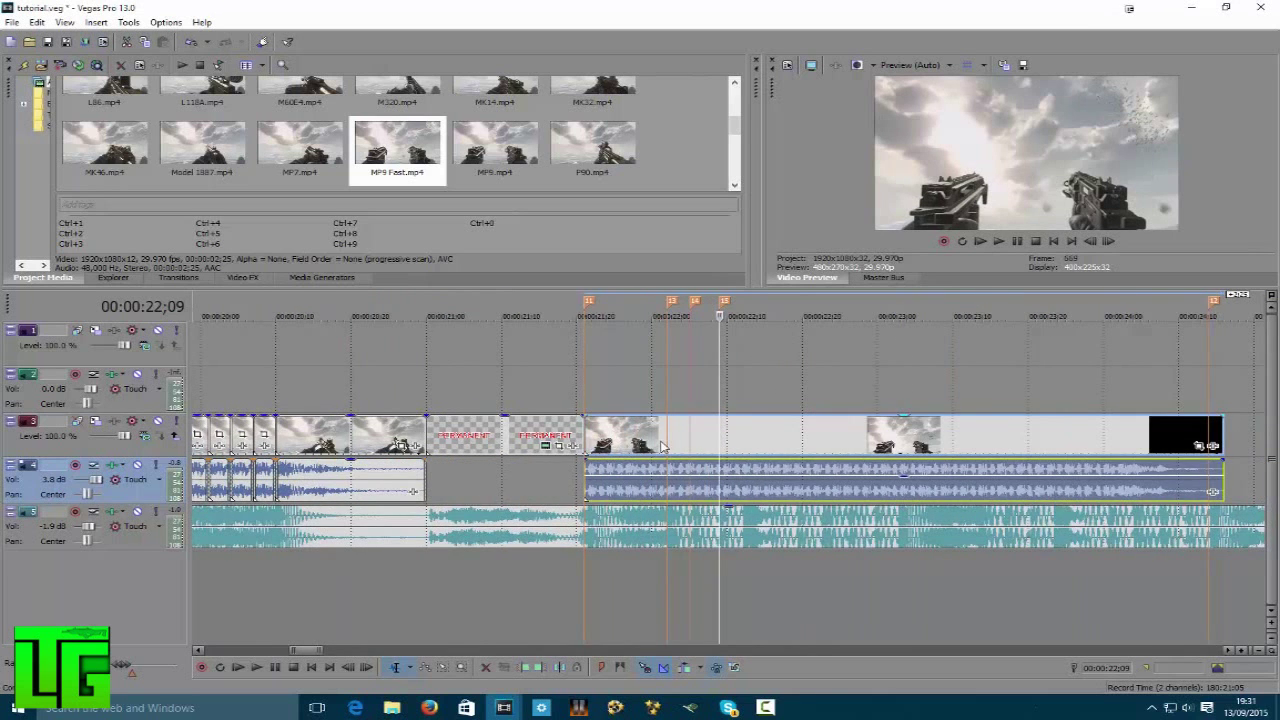
pyautogui.scroll(-2, 660, 446)
pyautogui.press('s')
pyautogui.press('Delete')
# - Play back the shortened MP9 Fast clip from marker 11 and the music from marker 13
pyautogui.press('space')
pyautogui.click(668, 301)
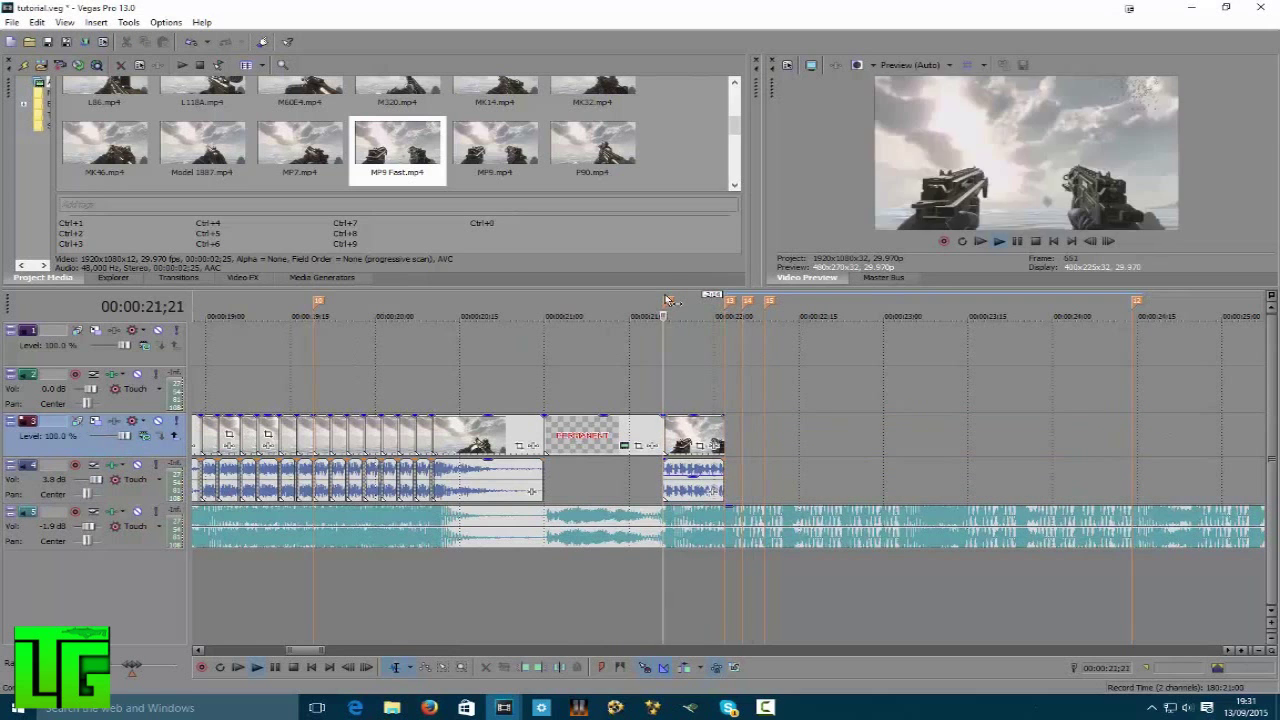
pyautogui.press('Return')
pyautogui.click(725, 304)
pyautogui.press('space')
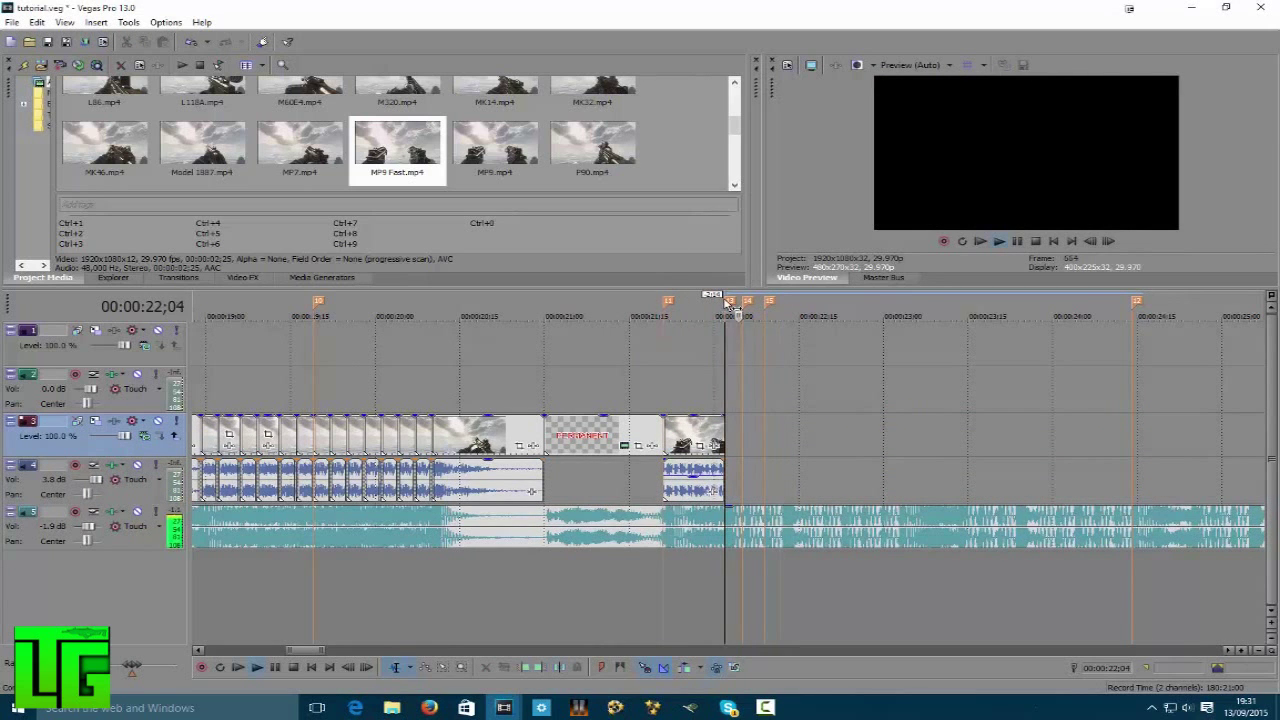
pyautogui.press('space')
pyautogui.click(725, 304)
pyautogui.press('Return')
pyautogui.click(725, 304)
pyautogui.press('space')
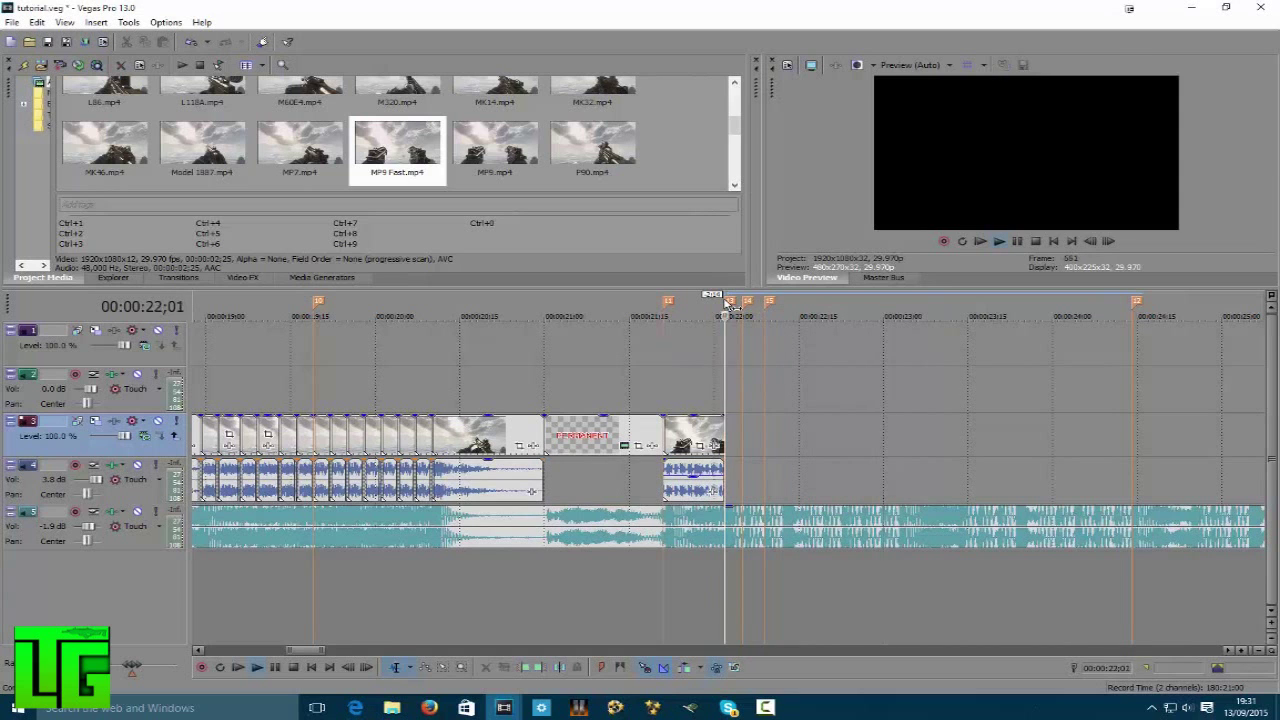
pyautogui.press('Return')
# - Place AA12 Silenced.mp4 directly after the MP9 Fast clip, starting at marker 13
pyautogui.moveTo(735, 126); pyautogui.dragTo(736, 85)
pyautogui.moveTo(88, 120); pyautogui.dragTo(740, 478)
pyautogui.scroll(3, 643, 469)
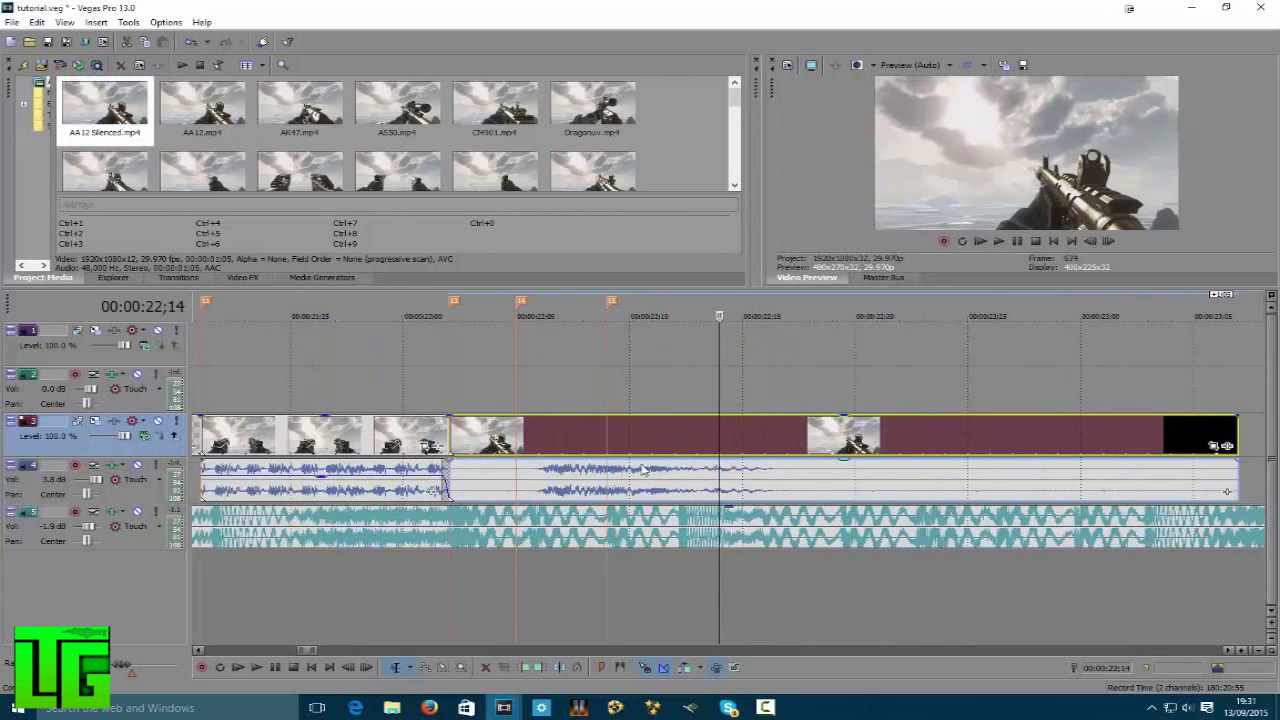
# - Cut off the AA12 Silenced clip's silent opening before the gunshot, move the remainder back to marker 13, and play it
pyautogui.click(540, 453)
pyautogui.press('s')
pyautogui.click(498, 450)
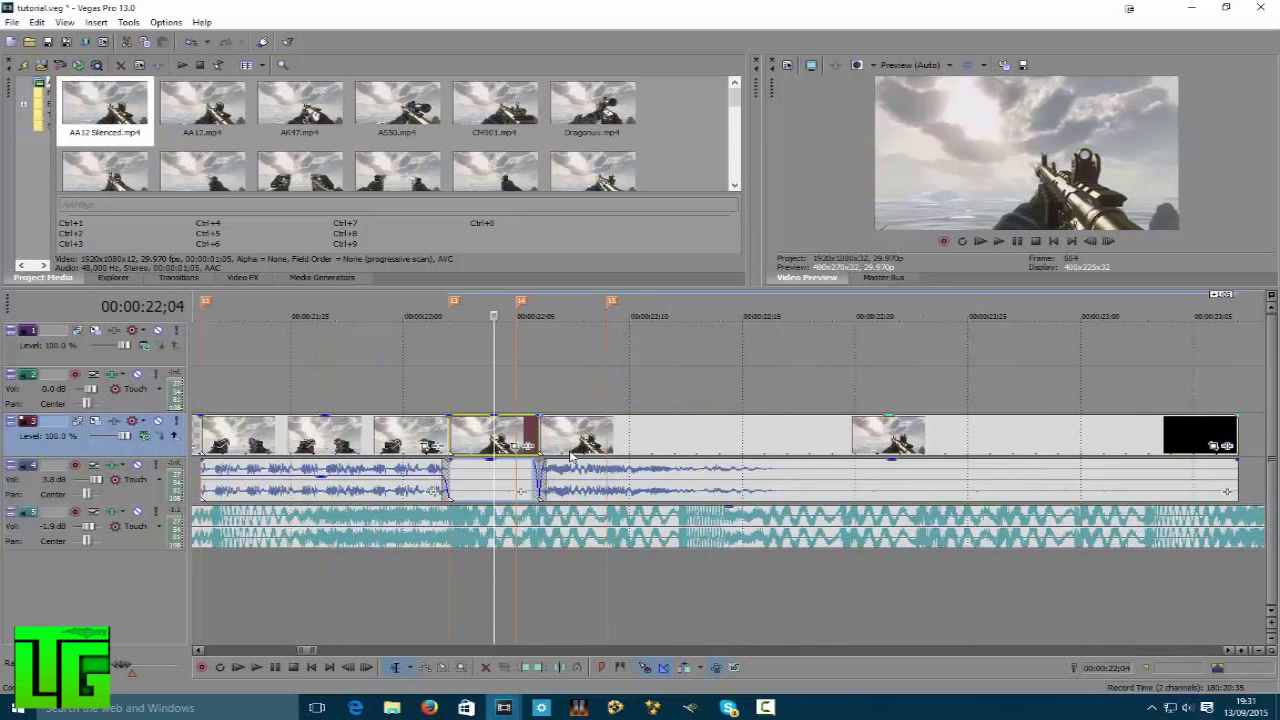
pyautogui.press('Delete')
pyautogui.moveTo(573, 452); pyautogui.dragTo(492, 440)
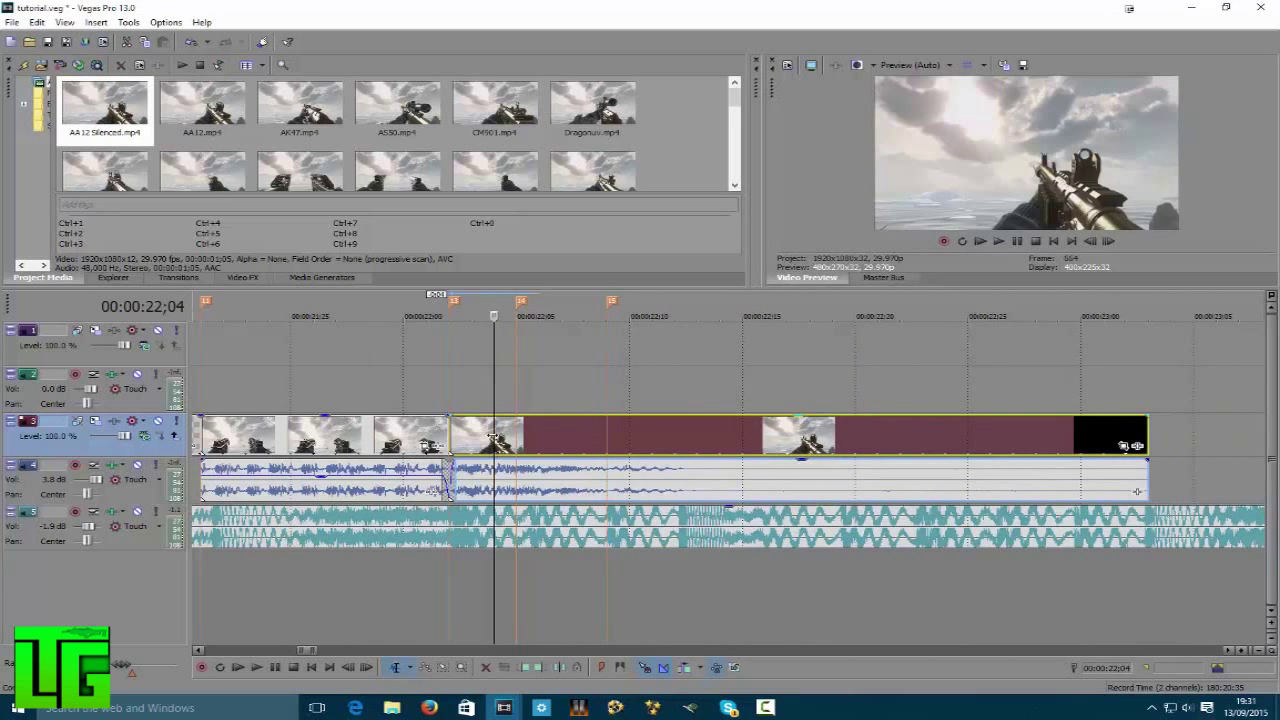
pyautogui.click(449, 309)
pyautogui.press('space')
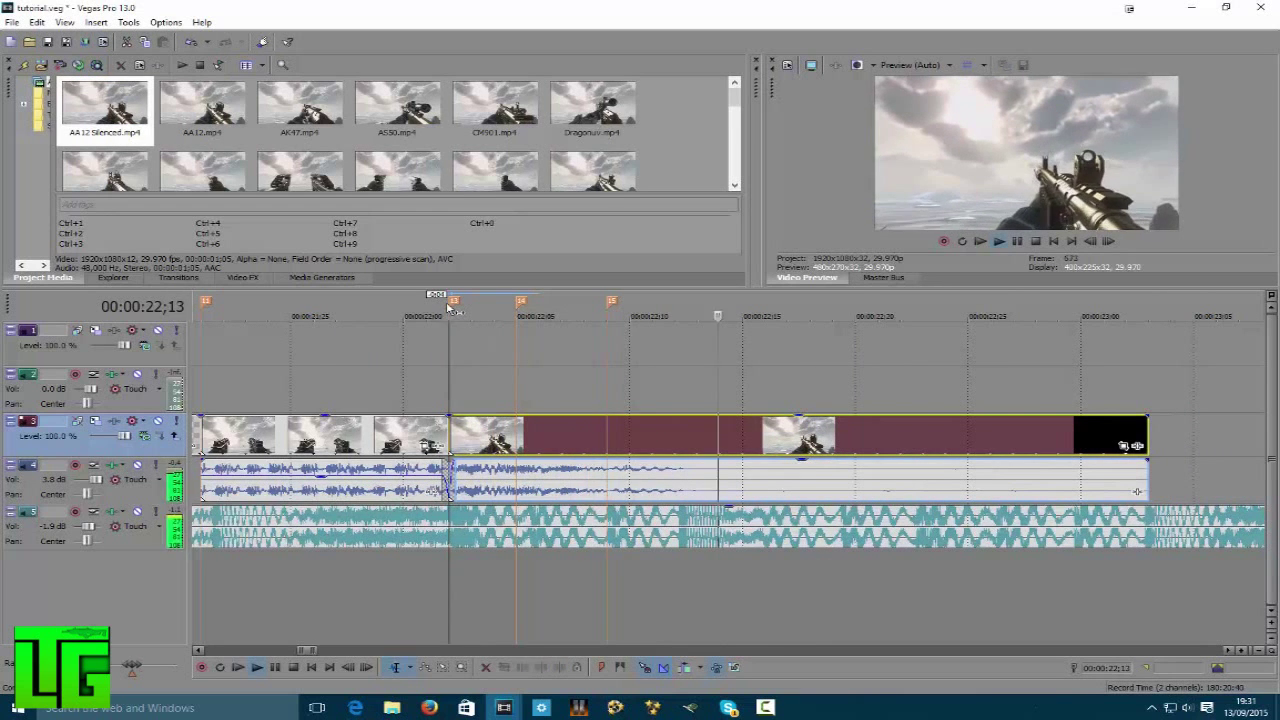
pyautogui.press('space')
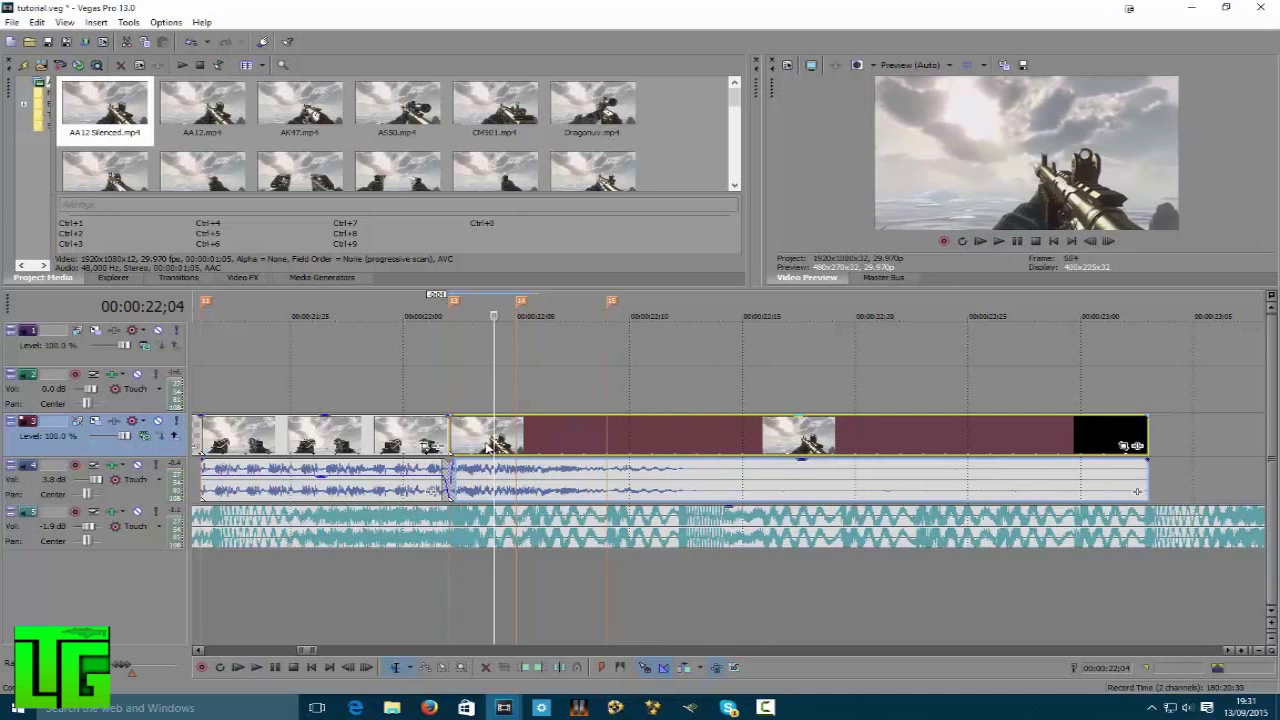
# - Remove the AA12 Silenced video's portion between markers 13 and 14, and slide the remaining video back to marker 13
pyautogui.click(515, 441)
pyautogui.press('s')
pyautogui.click(472, 438)
pyautogui.press('Delete')
pyautogui.moveTo(579, 438); pyautogui.dragTo(516, 437)
pyautogui.click(436, 311)
pyautogui.press('Return')
# - Split the AA12 Silenced video and audio at marker 14 and delete everything after it
pyautogui.press('s')
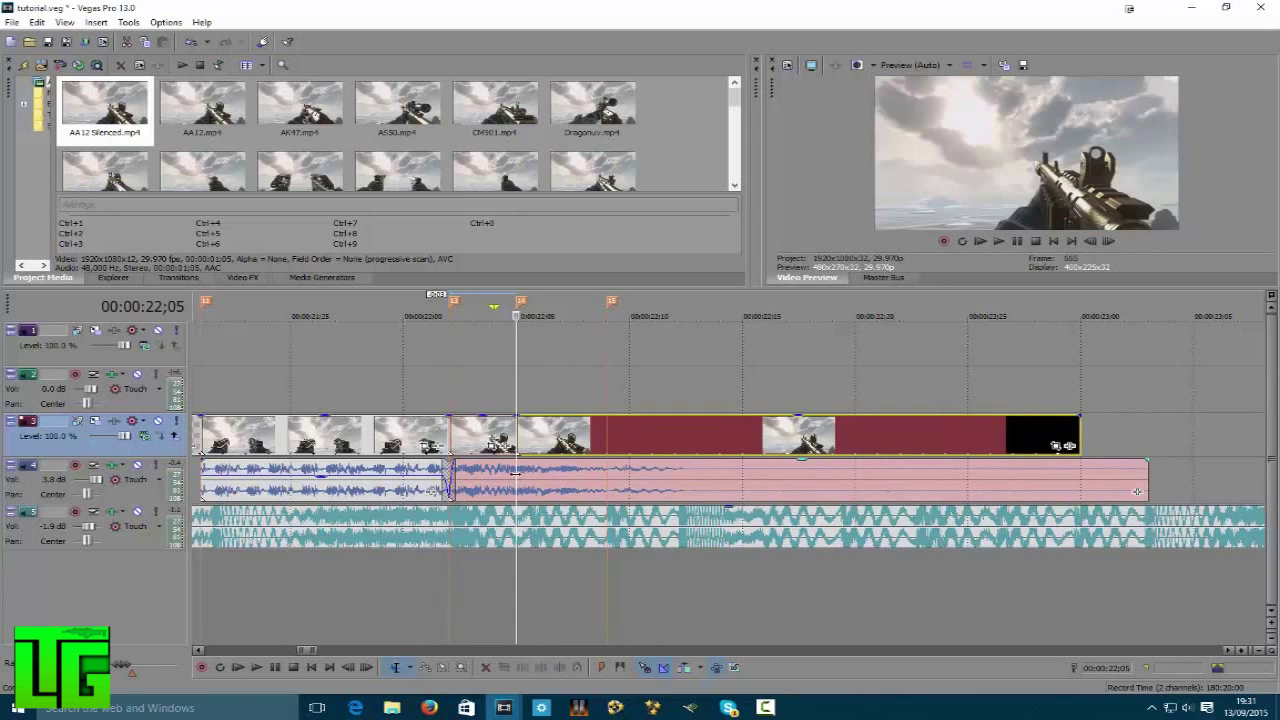
pyautogui.click(515, 481)
pyautogui.press('s')
pyautogui.click(561, 485)
pyautogui.press('Delete')
pyautogui.click(558, 440)
pyautogui.press('Delete')
# - Copy the trimmed AA12 Silenced clip and paste it at marker 14, at marker 15 and directly behind that copy
pyautogui.click(468, 487)
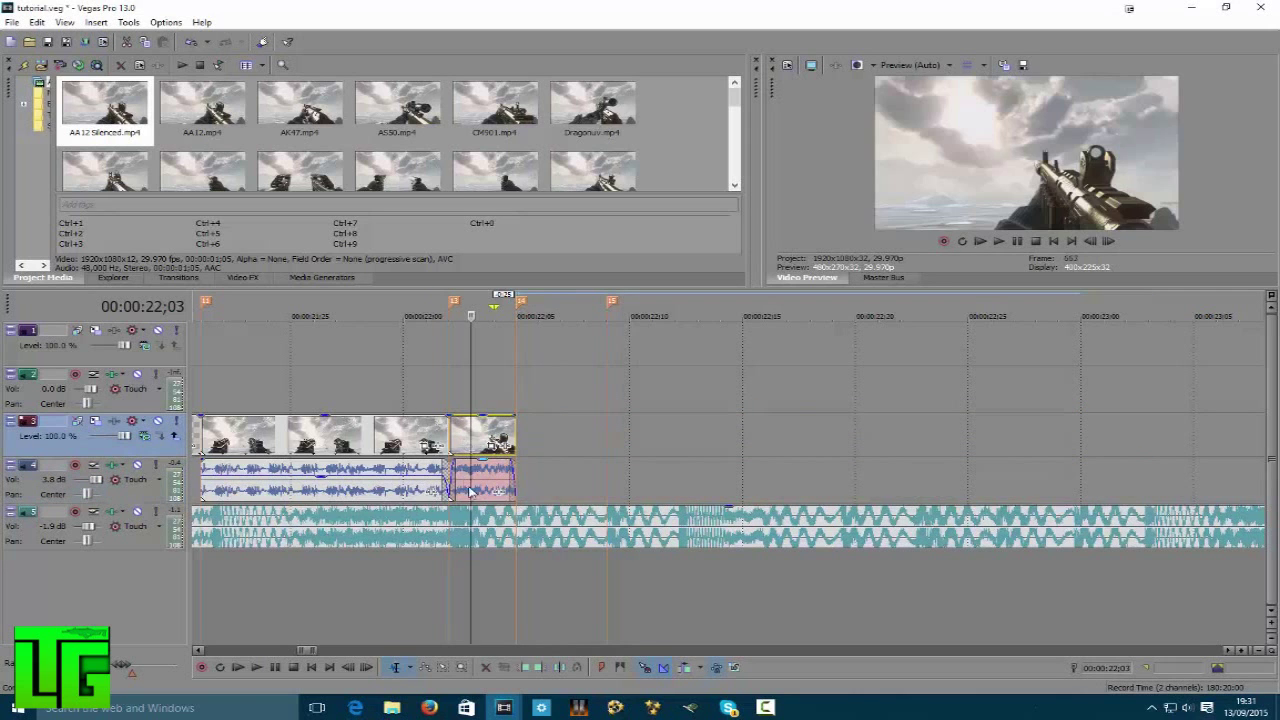
pyautogui.hotkey('ctrl', 'c')
pyautogui.click(517, 440)
pyautogui.hotkey('ctrl', 'v')
pyautogui.click(606, 440)
pyautogui.hotkey('ctrl', 'v')
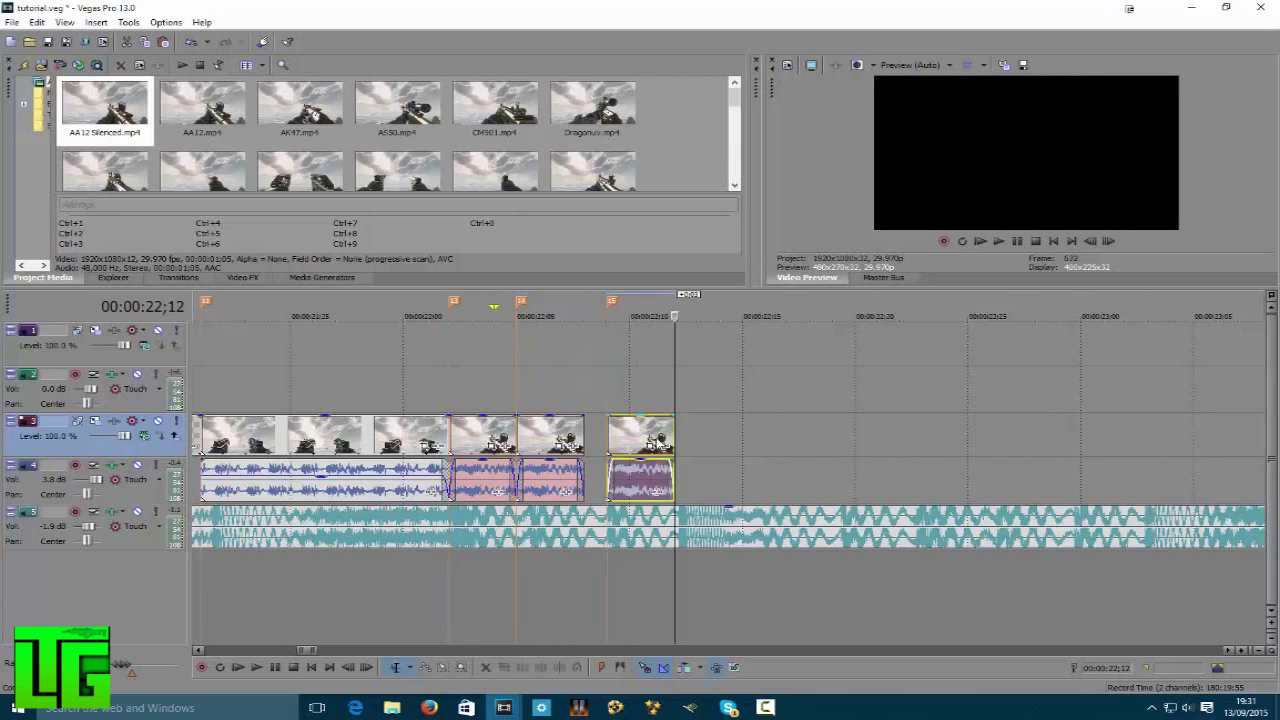
pyautogui.click(678, 440)
pyautogui.hotkey('ctrl', 'v')
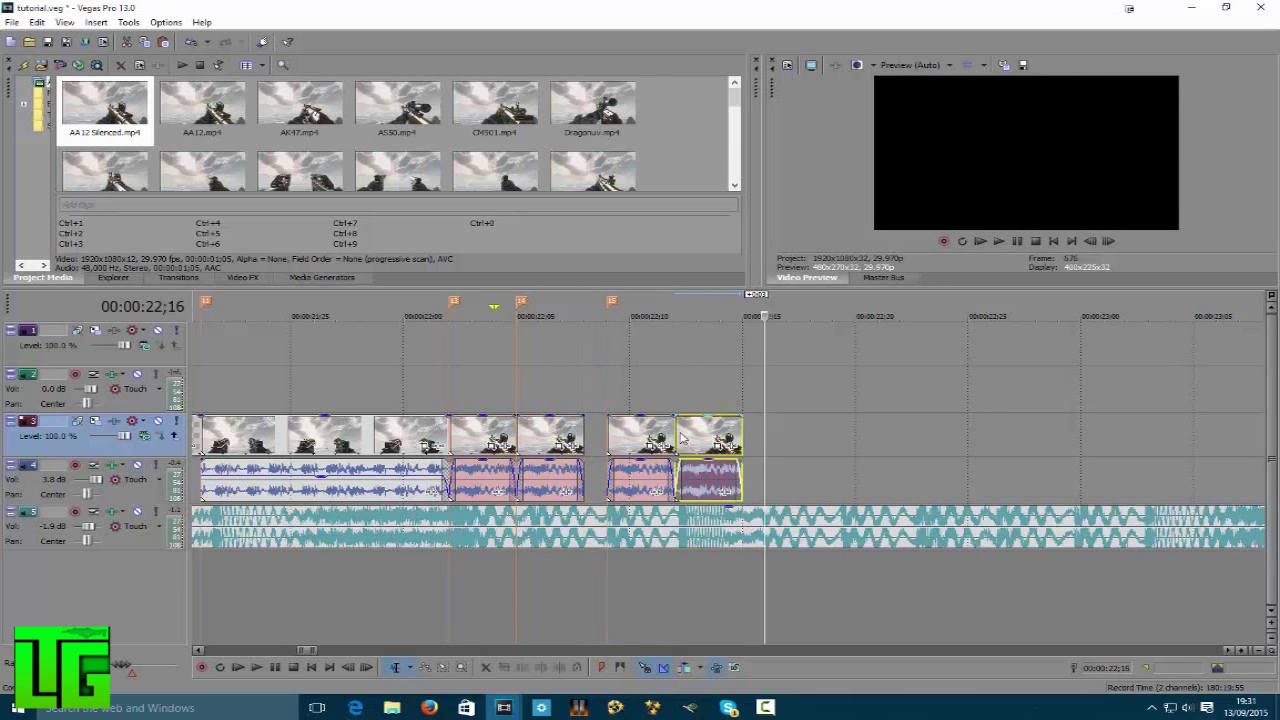
# - Paste six more copies of the trimmed AA12 Silenced clip on the following beats, up to 00:00:23;06
pyautogui.hotkey('ctrl', 'v')
pyautogui.hotkey('ctrl', 'v')
pyautogui.hotkey('ctrl', 'v')
pyautogui.hotkey('ctrl', 'v')
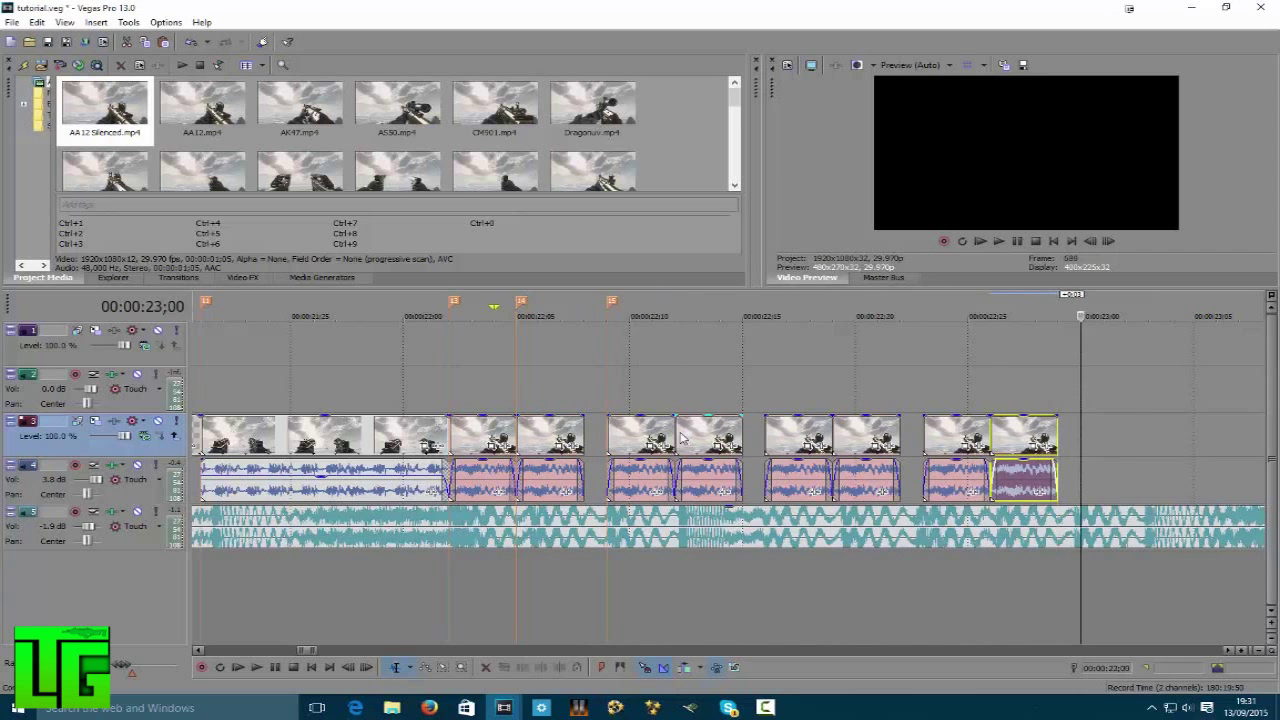
pyautogui.hotkey('ctrl', 'v')
pyautogui.hotkey('ctrl', 'v')
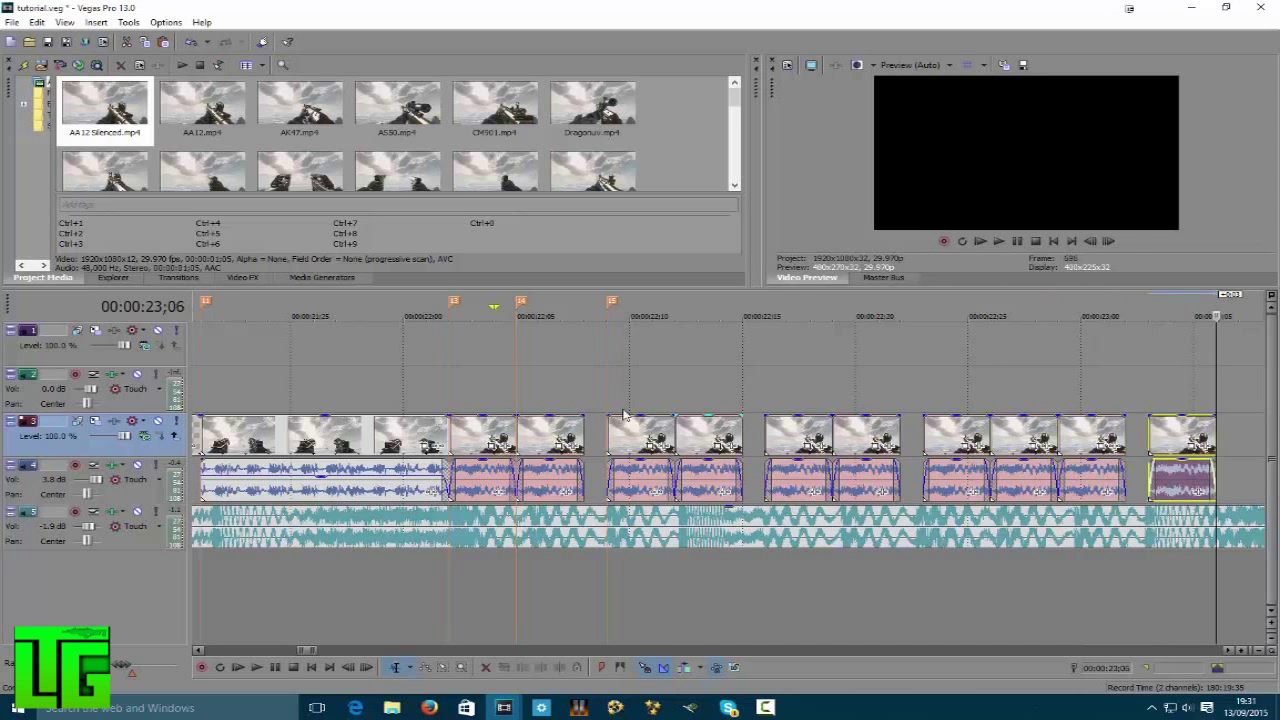
# - Play the pasted AA12 Silenced copies against the music and delete the last, separate copy
pyautogui.click(432, 310)
pyautogui.press('space')
pyautogui.scroll(-1, 443, 308)
pyautogui.scroll(2, 562, 352)
pyautogui.scroll(-4, 563, 355)
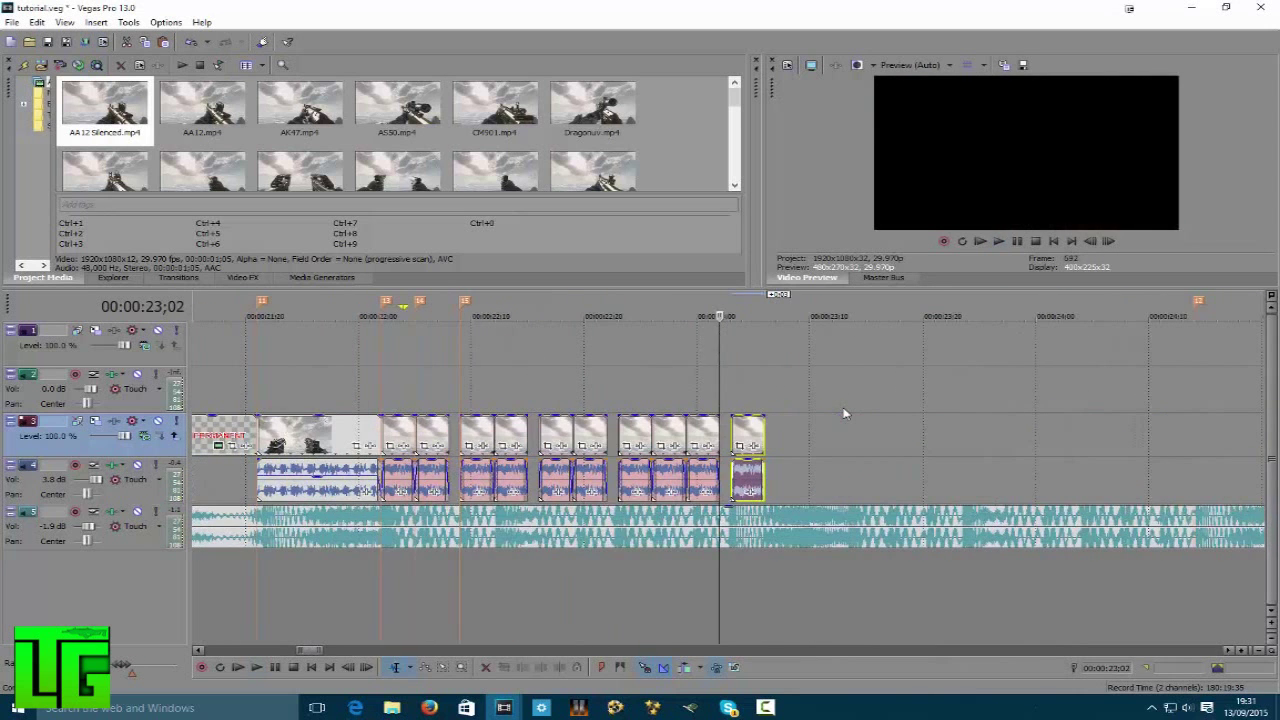
pyautogui.click(753, 438)
pyautogui.press('Delete')
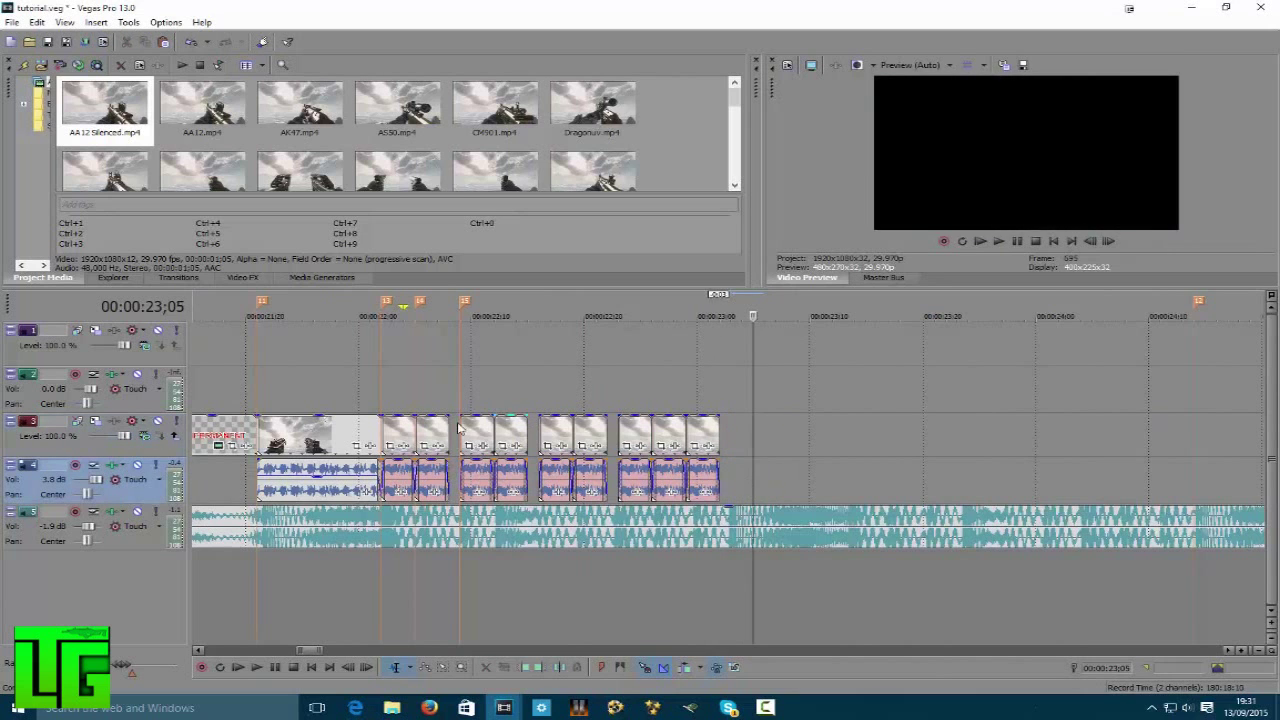
# - Extend the AA12 Silenced video before each gap until it meets the next copy, and play the closed-up sequence
pyautogui.click(445, 433)
pyautogui.click(520, 437)
pyautogui.click(597, 437)
pyautogui.click(340, 312)
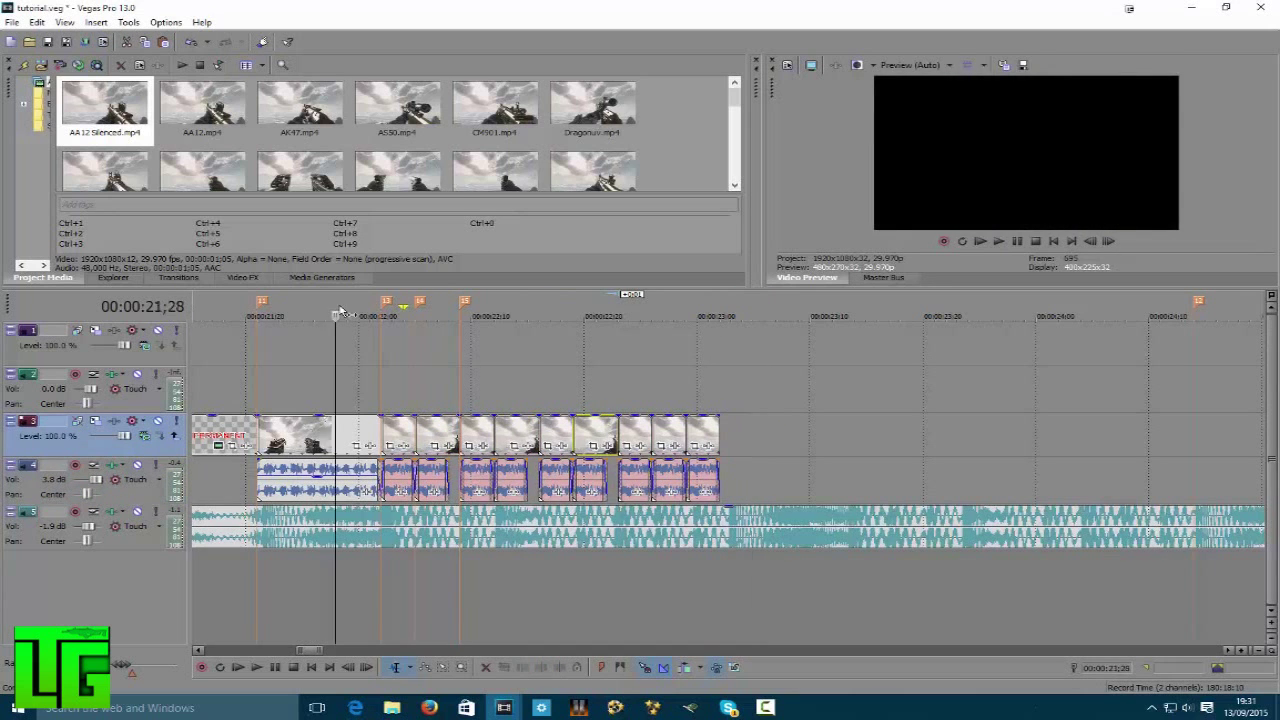
pyautogui.press('space')
pyautogui.scroll(2, 698, 424)
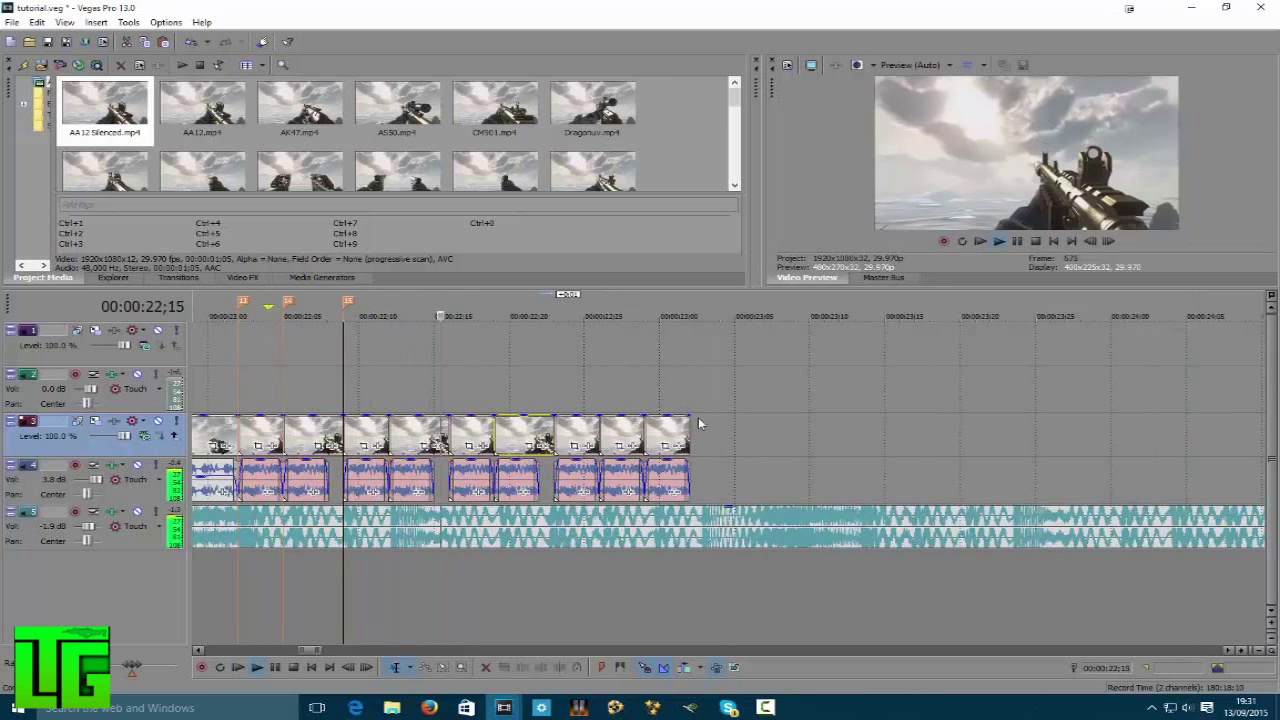
pyautogui.press('Return')
pyautogui.press('Left')
pyautogui.press('Left')
pyautogui.press('Left')
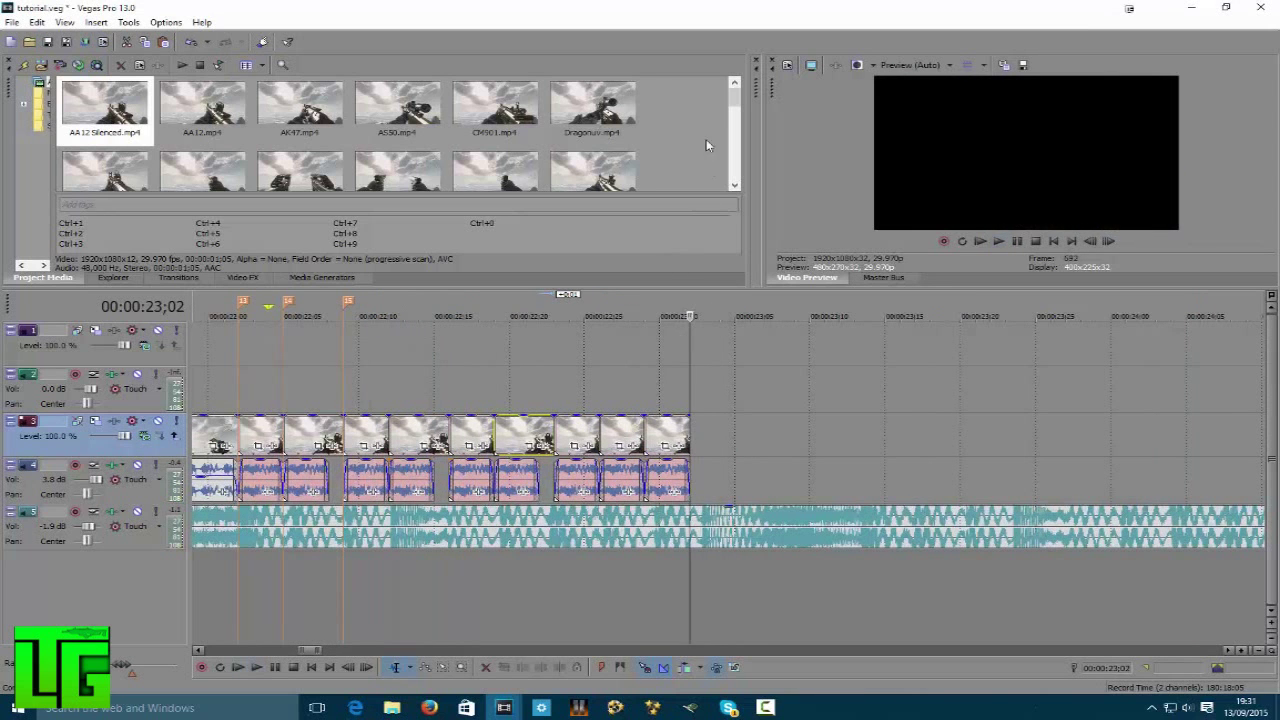
# - Add FMG9.mp4 to the timeline directly behind the last AA12 Silenced copy
pyautogui.scroll(-3, 746, 320)
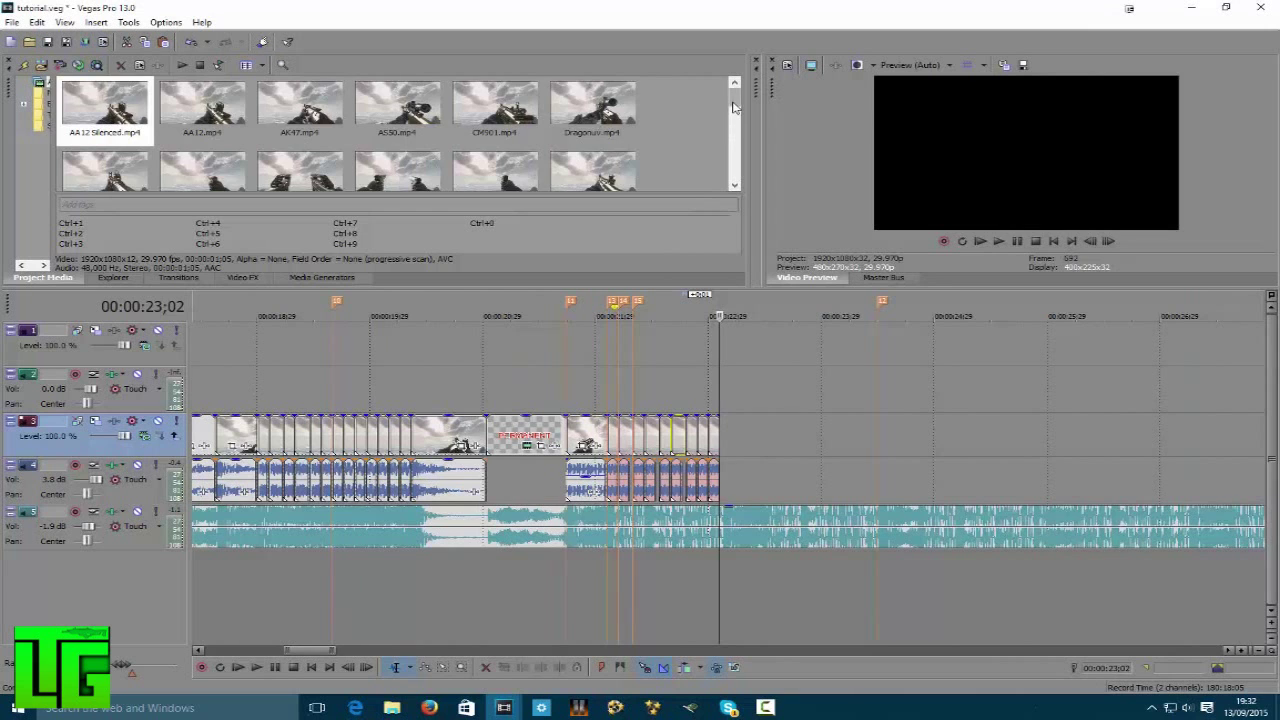
pyautogui.scroll(-2, 733, 120)
pyautogui.moveTo(733, 120); pyautogui.dragTo(734, 114)
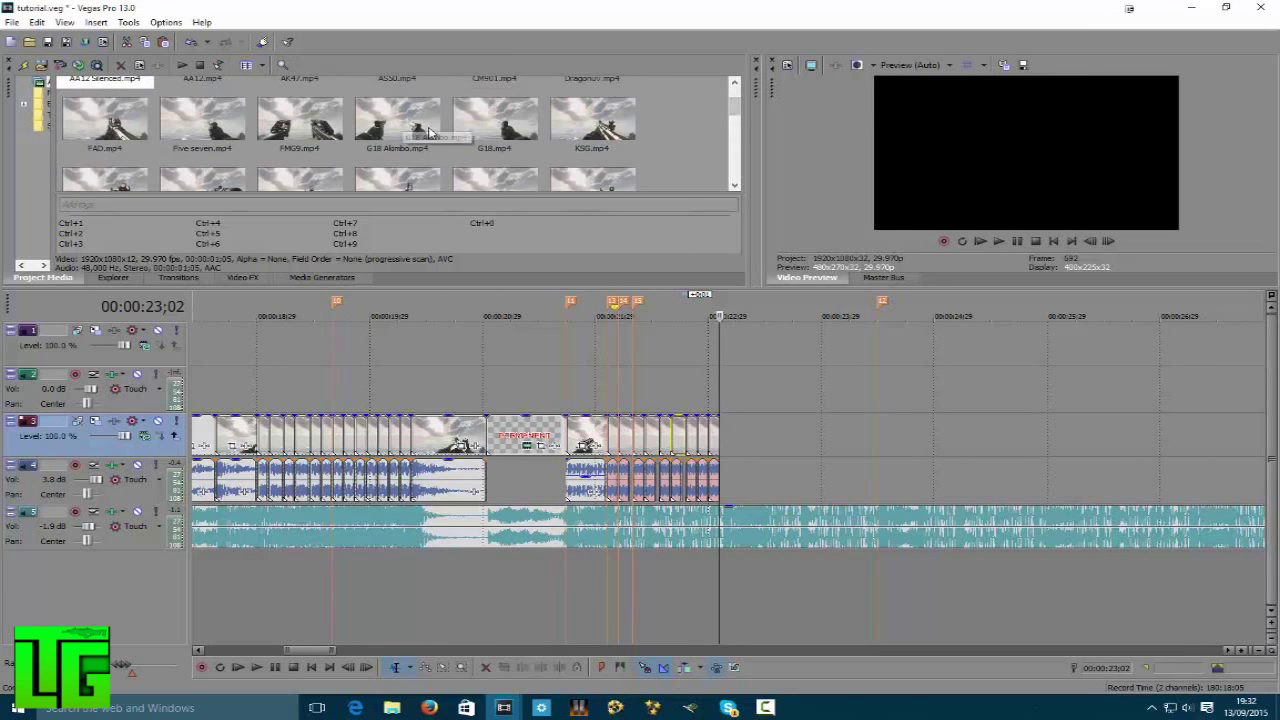
pyautogui.moveTo(289, 120); pyautogui.dragTo(733, 447)
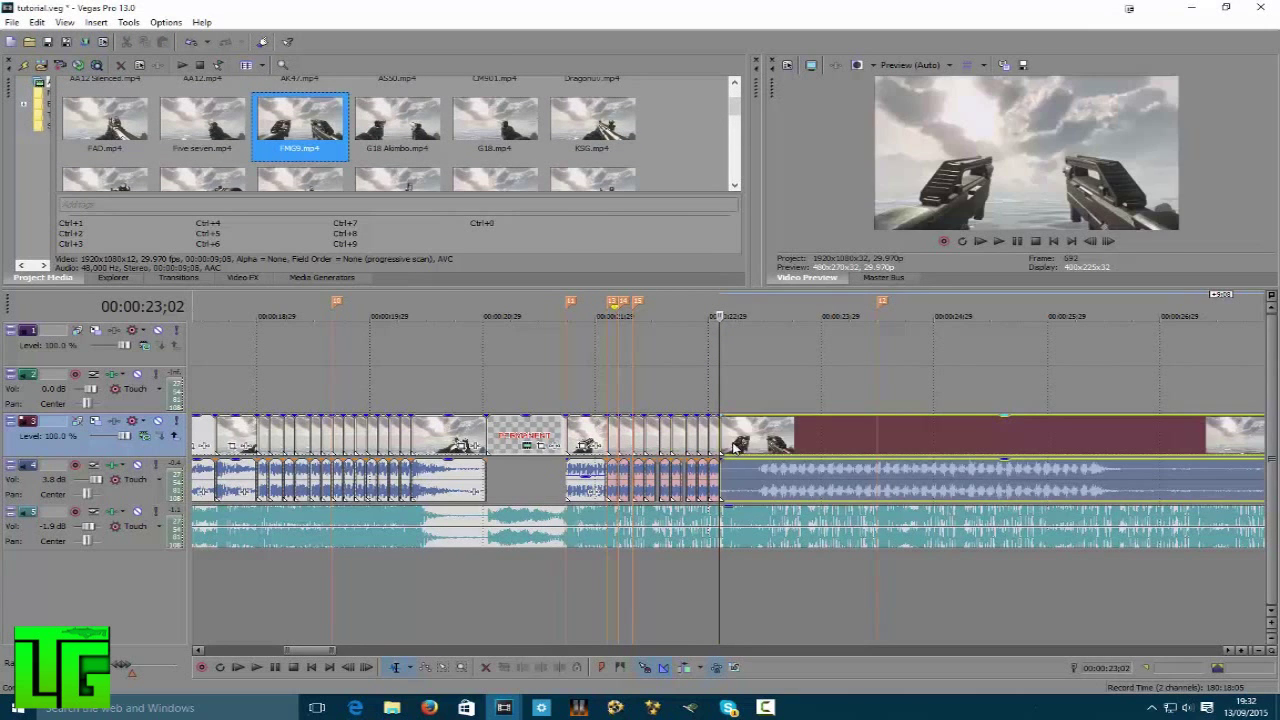
# - Cut off the FMG9 clip's silent opening before the first shot and slide the remainder back against the last AA12 Silenced copy
pyautogui.click(762, 445)
pyautogui.press('s')
pyautogui.click(740, 430)
pyautogui.press('Delete')
pyautogui.moveTo(796, 441); pyautogui.dragTo(756, 438)
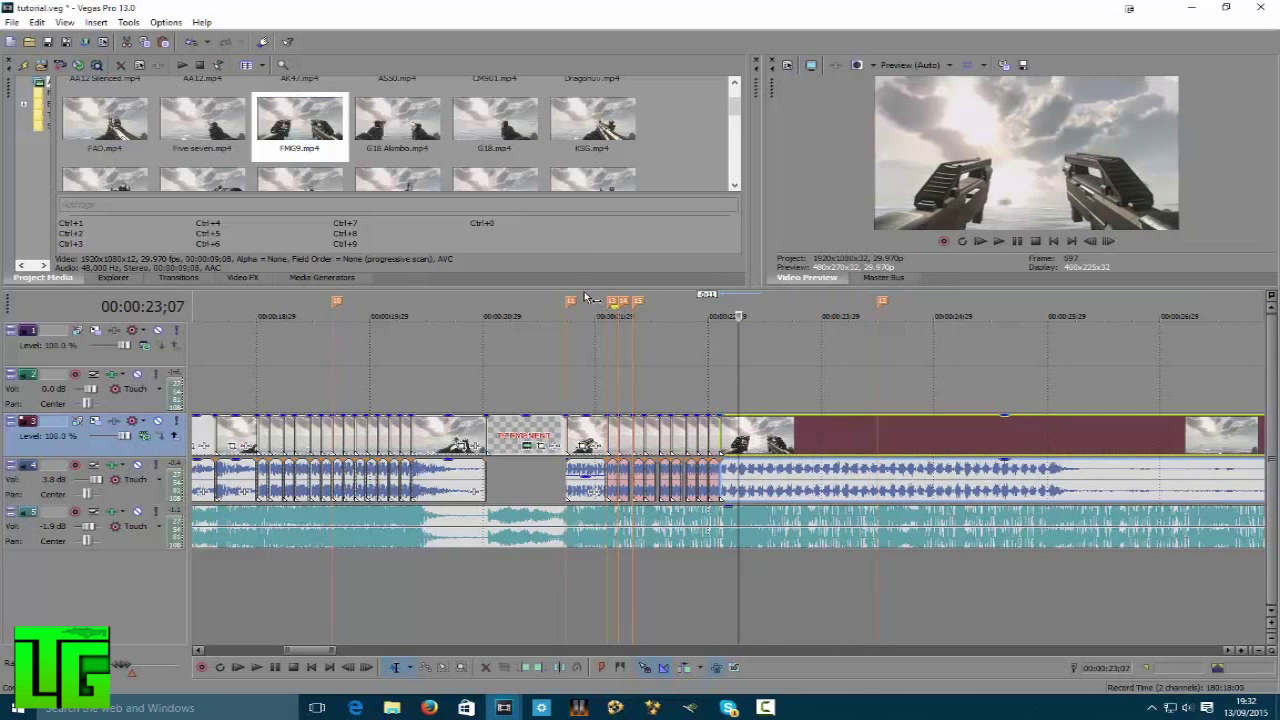
# - Play the sequence into the FMG9 clip and add marker 16 on the beat at 00:00:23;13
pyautogui.click(543, 310)
pyautogui.press('space')
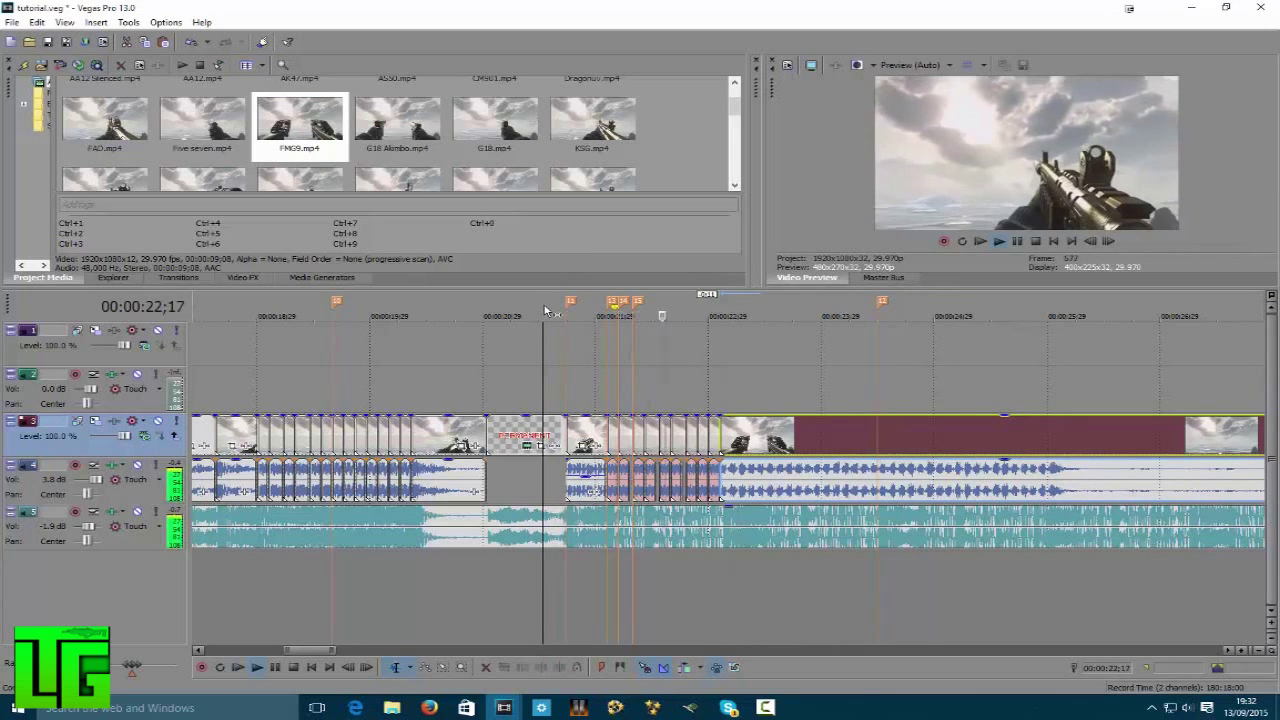
pyautogui.scroll(6, 790, 455)
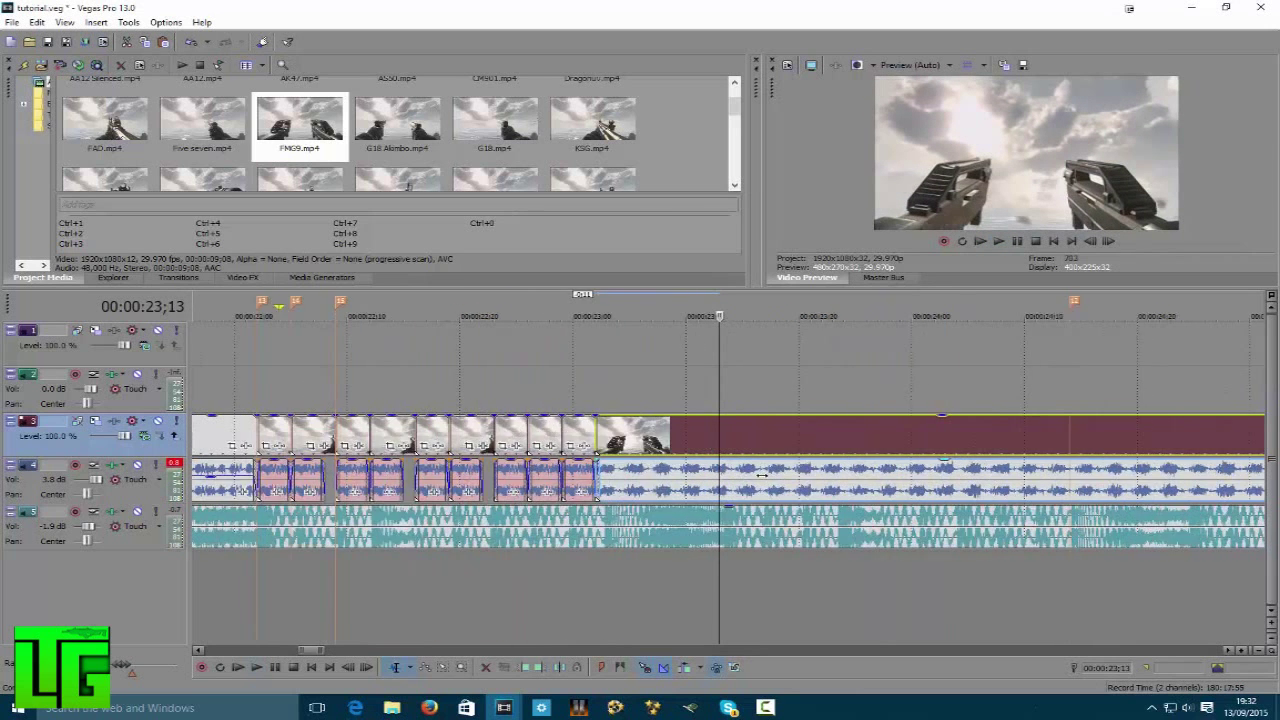
pyautogui.scroll(-2, 750, 485)
pyautogui.press('m')
pyautogui.press('Return')
# - Split the FMG9 video and audio at marker 16, delete everything after it, and play the shortened clip
pyautogui.press('s')
pyautogui.click(742, 445)
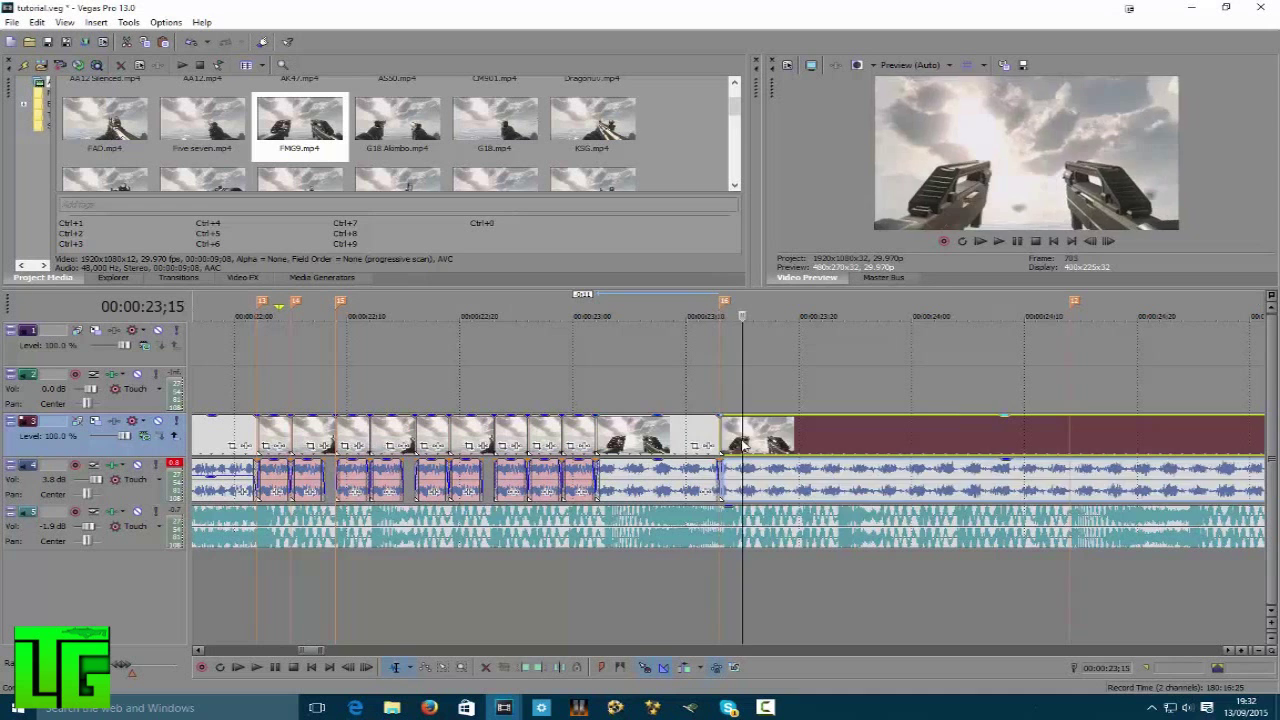
pyautogui.press('Delete')
pyautogui.click(572, 300)
pyautogui.press('space')
pyautogui.press('space')
pyautogui.press('space')
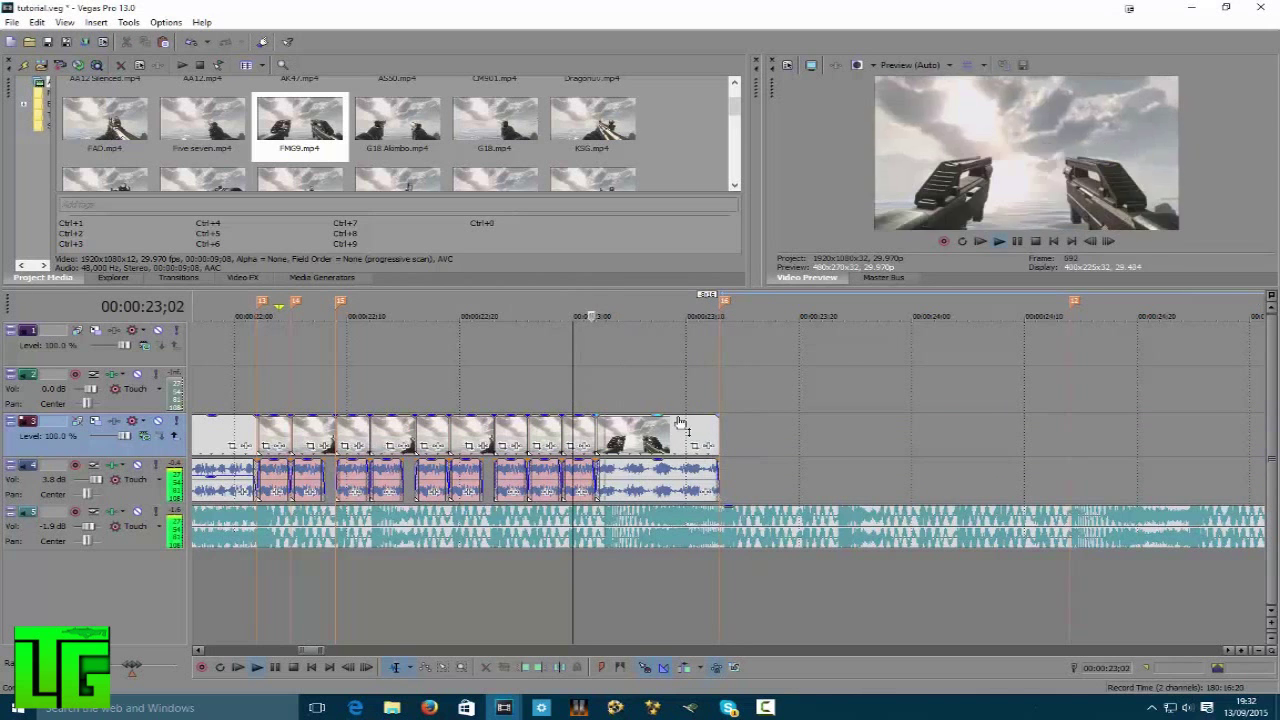
# - Time-stretch the FMG9 video at its end by marker 16 and play the result
pyautogui.scroll(1, 715, 432)
pyautogui.press('Return')
pyautogui.moveTo(733, 437)
pyautogui.mouseDown()
pyautogui.moveTo(805, 442)
pyautogui.moveTo(733, 425)
pyautogui.mouseUp()
pyautogui.click(556, 301)
pyautogui.press('space')
pyautogui.press('space')
pyautogui.press('space')
pyautogui.press('Return')
pyautogui.press('Left')
pyautogui.press('Left')
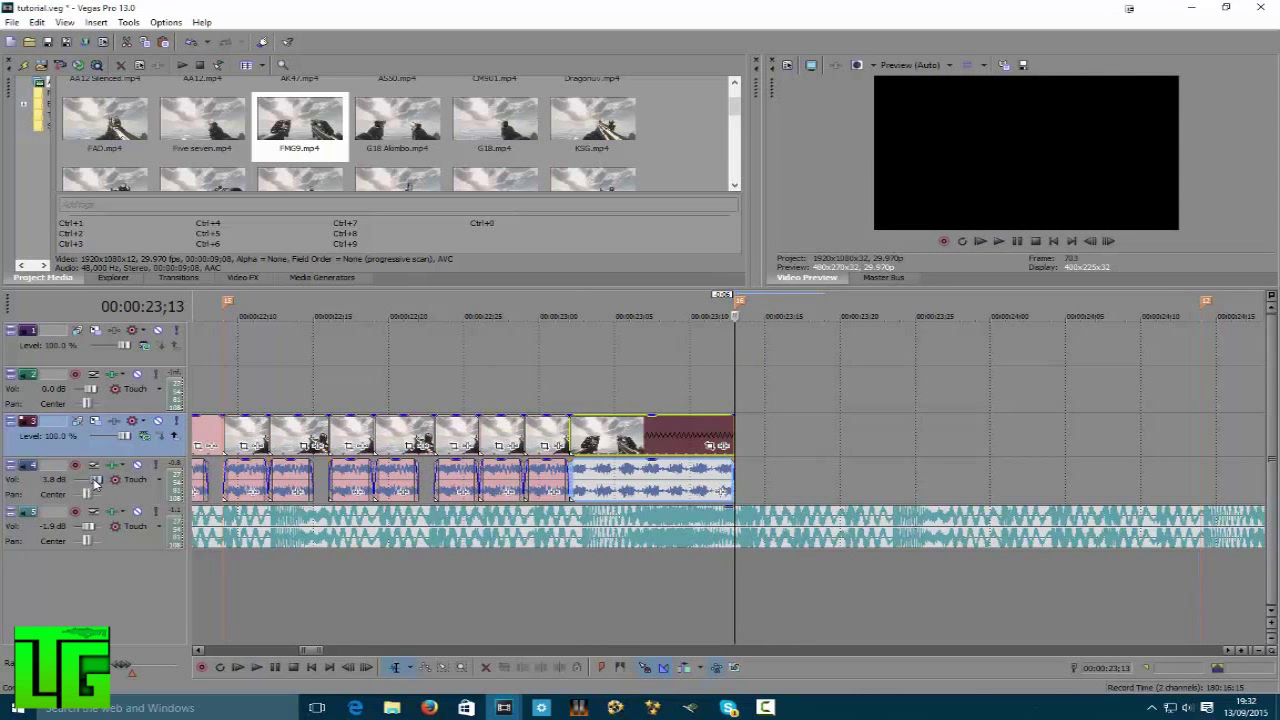
# - Replay the FMG9 section to check its shots against the music
pyautogui.click(536, 305)
pyautogui.press('space')
pyautogui.press('space')
pyautogui.press('space')
pyautogui.press('Return')
pyautogui.moveTo(536, 308); pyautogui.dragTo(536, 308)
# - Find M320.mp4 in the project media and add it to the timeline at marker 16
pyautogui.scroll(-2, 507, 432)
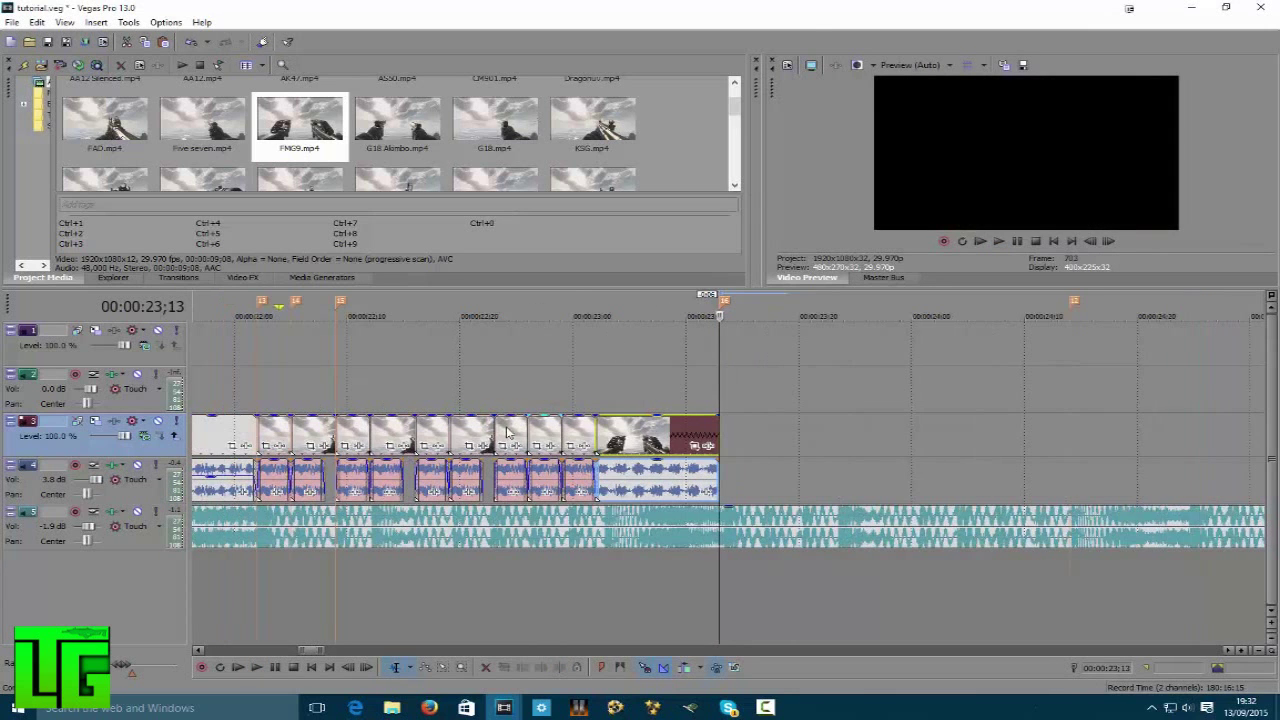
pyautogui.moveTo(737, 100); pyautogui.dragTo(733, 122)
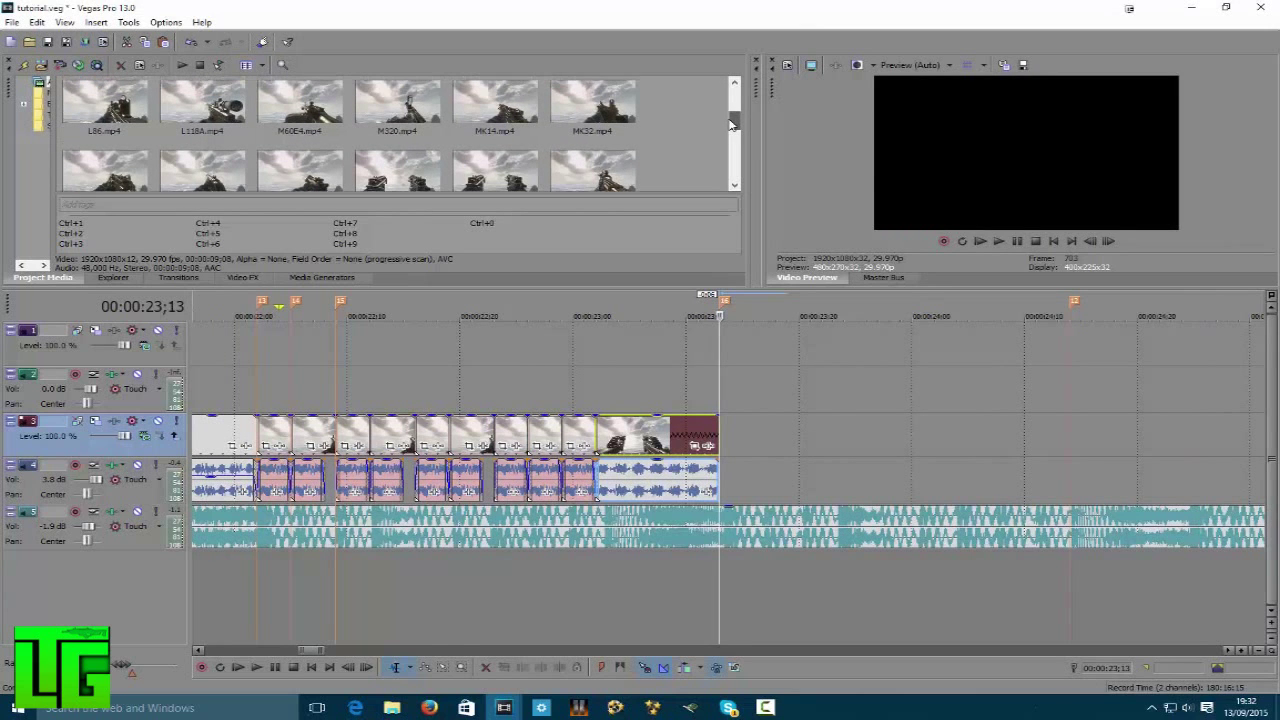
pyautogui.click(395, 143)
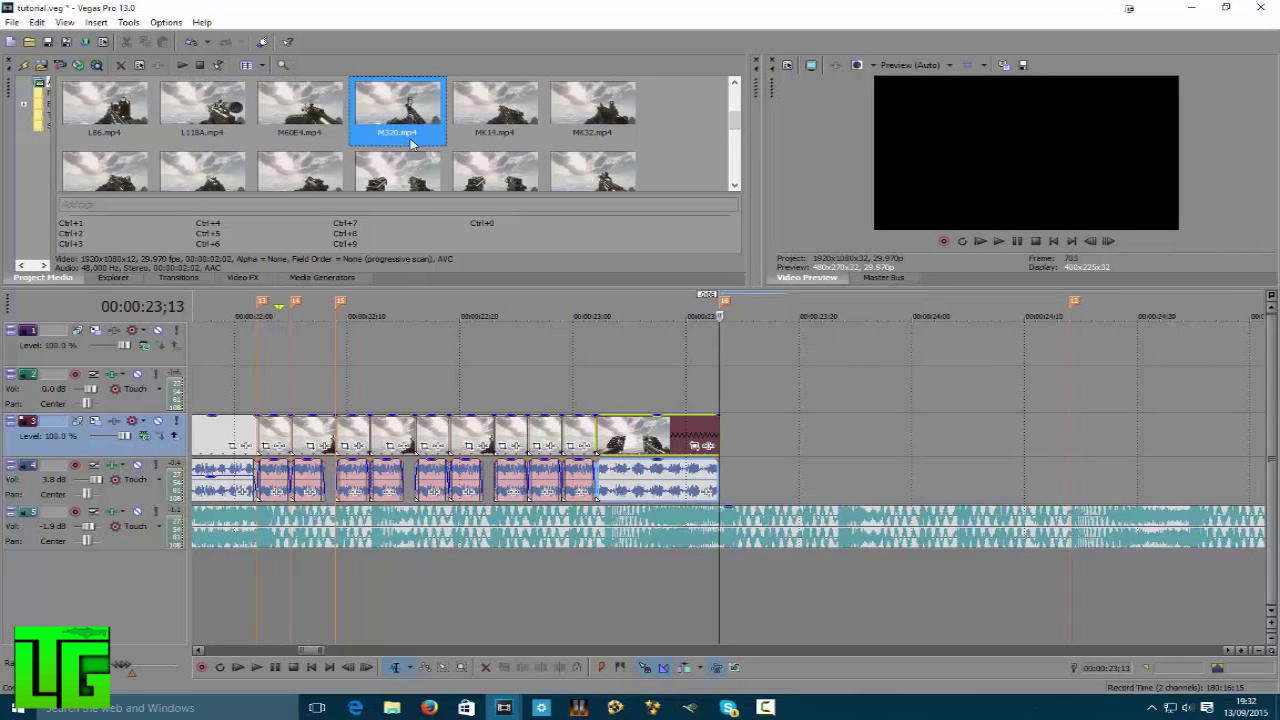
pyautogui.moveTo(398, 112); pyautogui.dragTo(728, 434)
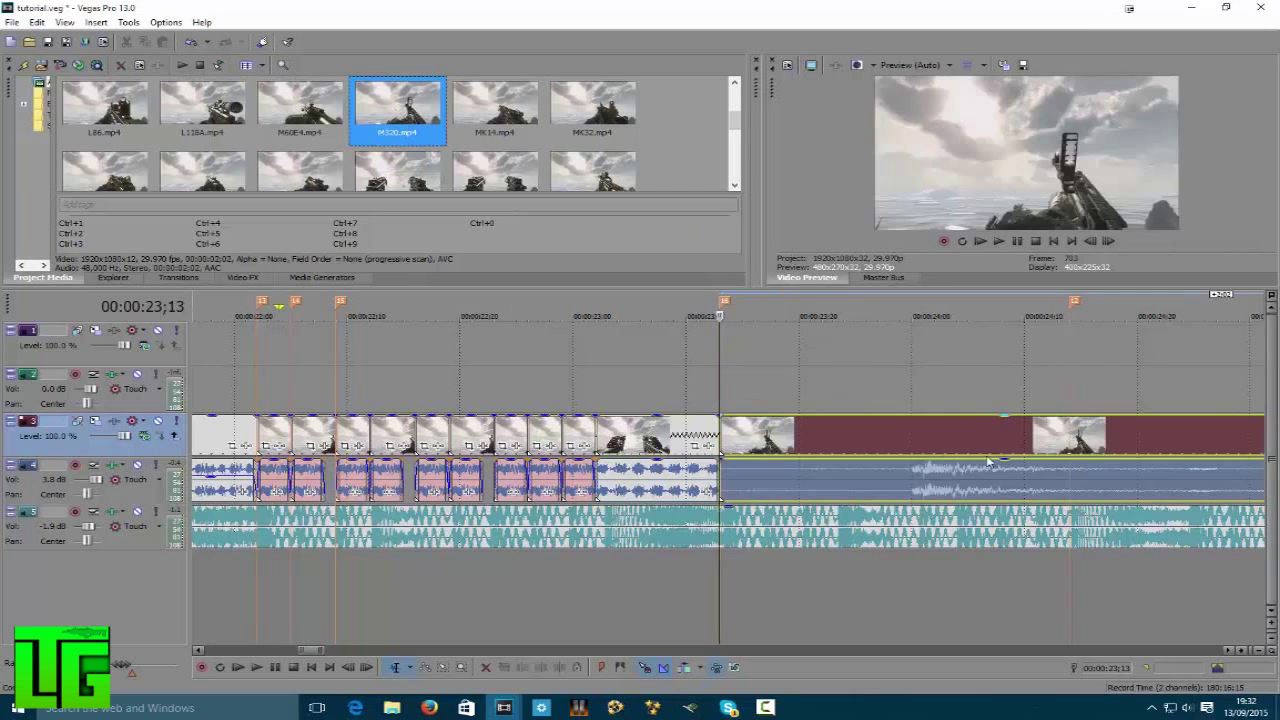
# - Cut off the M320 clip's silent opening before the shot and slide the remainder back to marker 16
pyautogui.press('space')
pyautogui.press('s')
pyautogui.click(855, 441)
pyautogui.press('Delete')
pyautogui.moveTo(950, 442); pyautogui.dragTo(770, 446)
pyautogui.click(768, 444)
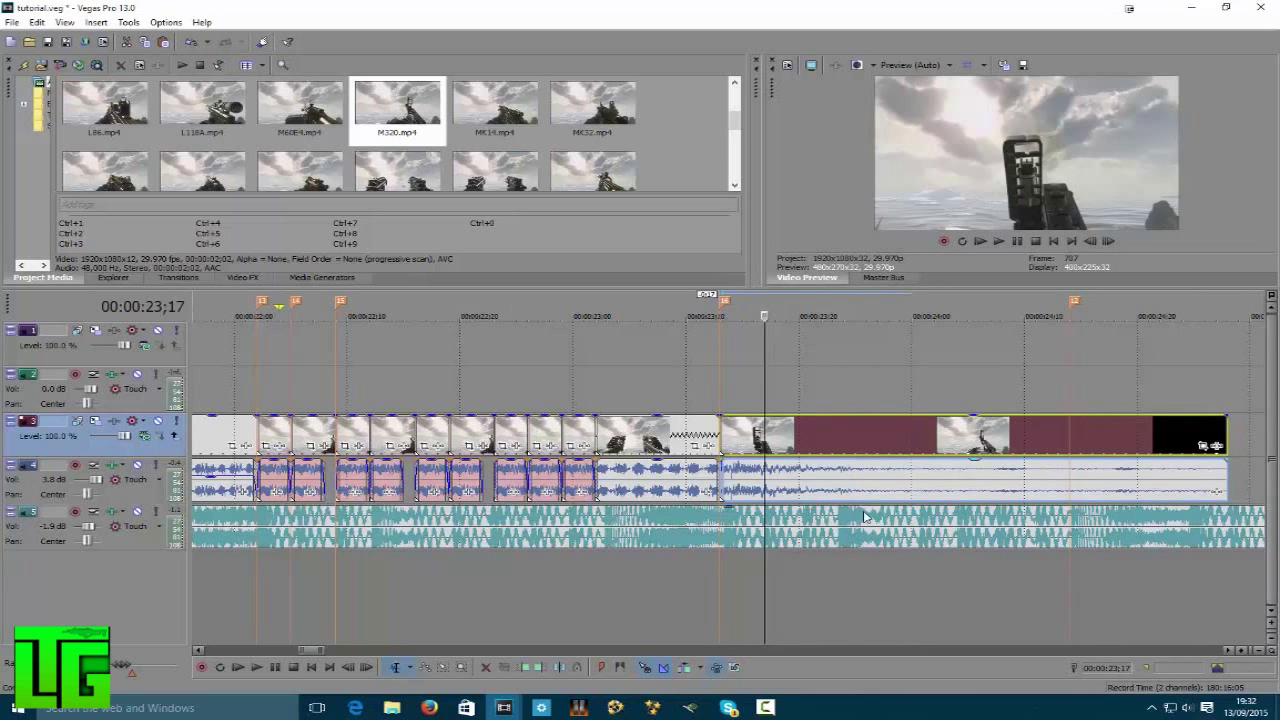
# - Step through the music track frame by frame and add markers 17 and 18 on the beats after marker 16
pyautogui.click(921, 523)
pyautogui.click(933, 526)
pyautogui.click(957, 530)
pyautogui.press('Right')
pyautogui.press('Right')
pyautogui.press('Right')
pyautogui.press('Left')
pyautogui.press('Left')
pyautogui.press('Left')
pyautogui.press('Left')
pyautogui.press('Left')
pyautogui.press('Left')
pyautogui.press('Left')
pyautogui.press('Left')
pyautogui.press('Left')
pyautogui.press('Left')
pyautogui.press('Left')
pyautogui.press('Left')
pyautogui.press('Left')
pyautogui.press('Left')
pyautogui.press('Left')
pyautogui.press('Left')
pyautogui.press('Left')
pyautogui.press('Left')
pyautogui.press('Left')
pyautogui.press('Left')
pyautogui.press('Left')
pyautogui.press('Left')
pyautogui.press('Right')
pyautogui.press('Right')
pyautogui.press('m')
pyautogui.press('Right')
pyautogui.press('Right')
pyautogui.press('Right')
pyautogui.press('Right')
pyautogui.press('Right')
pyautogui.press('m')
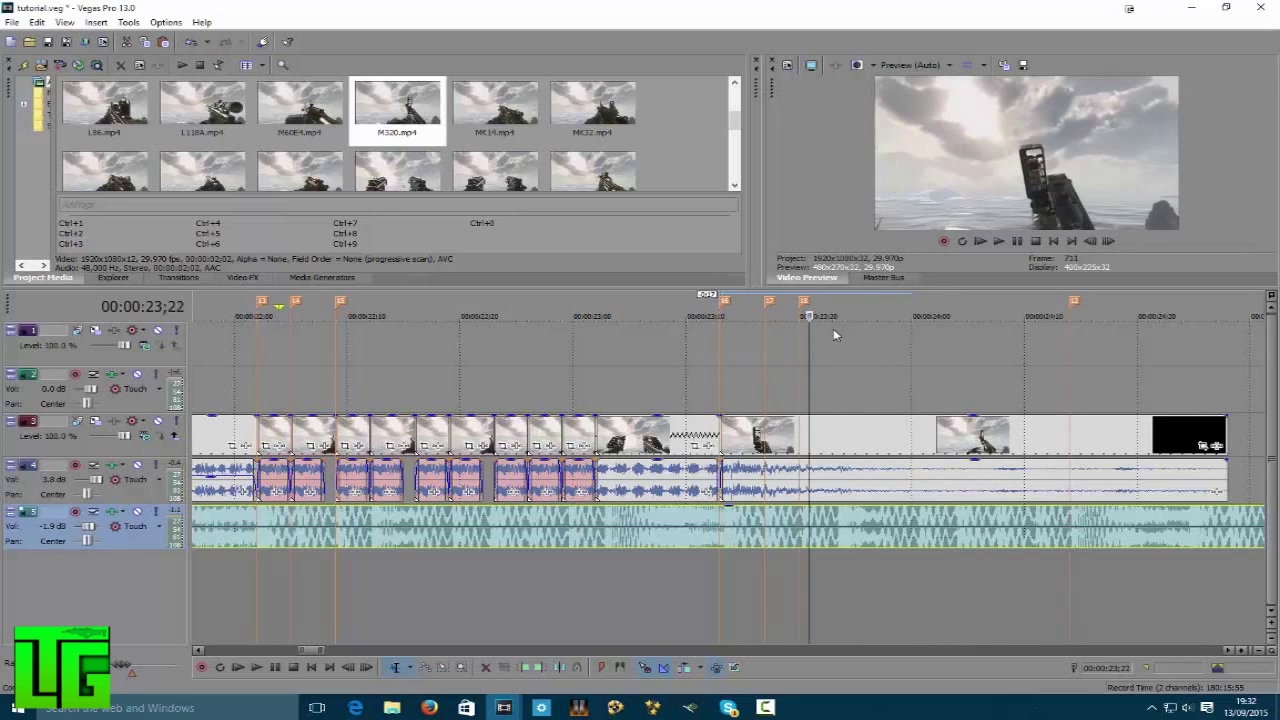
# - Add markers 19 and 20 on the two beats following marker 18
pyautogui.press('Right')
pyautogui.press('Right')
pyautogui.press('Right')
pyautogui.press('Left')
pyautogui.press('m')
pyautogui.press('Right')
pyautogui.press('Right')
pyautogui.press('Right')
pyautogui.press('Right')
pyautogui.press('m')
# - Add marker 21 on the beat at 00:00:24;00
pyautogui.press('Return')
pyautogui.press('Left')
pyautogui.press('Right')
pyautogui.press('Right')
pyautogui.press('Right')
pyautogui.press('Right')
pyautogui.press('Right')
pyautogui.press('Right')
pyautogui.press('Right')
pyautogui.press('Left')
pyautogui.press('Left')
pyautogui.press('Left')
pyautogui.press('m')
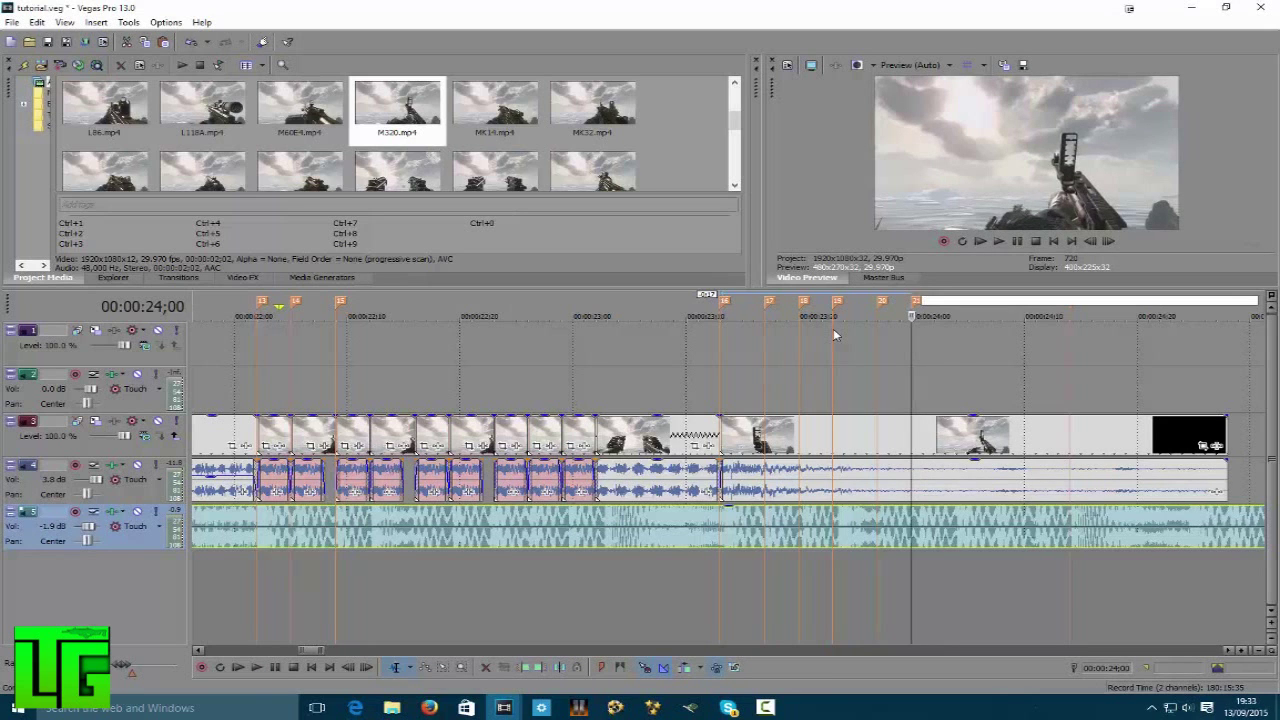
# - Add markers 22, 23 and 24 on the following beats, the last one at 00:00:24;11
pyautogui.press('Right')
pyautogui.press('Right')
pyautogui.press('Right')
pyautogui.press('Right')
pyautogui.press('m')
pyautogui.press('Right')
pyautogui.press('Right')
pyautogui.press('Right')
pyautogui.press('m')
pyautogui.press('Right')
pyautogui.press('Right')
pyautogui.press('Right')
pyautogui.press('Right')
pyautogui.press('m')
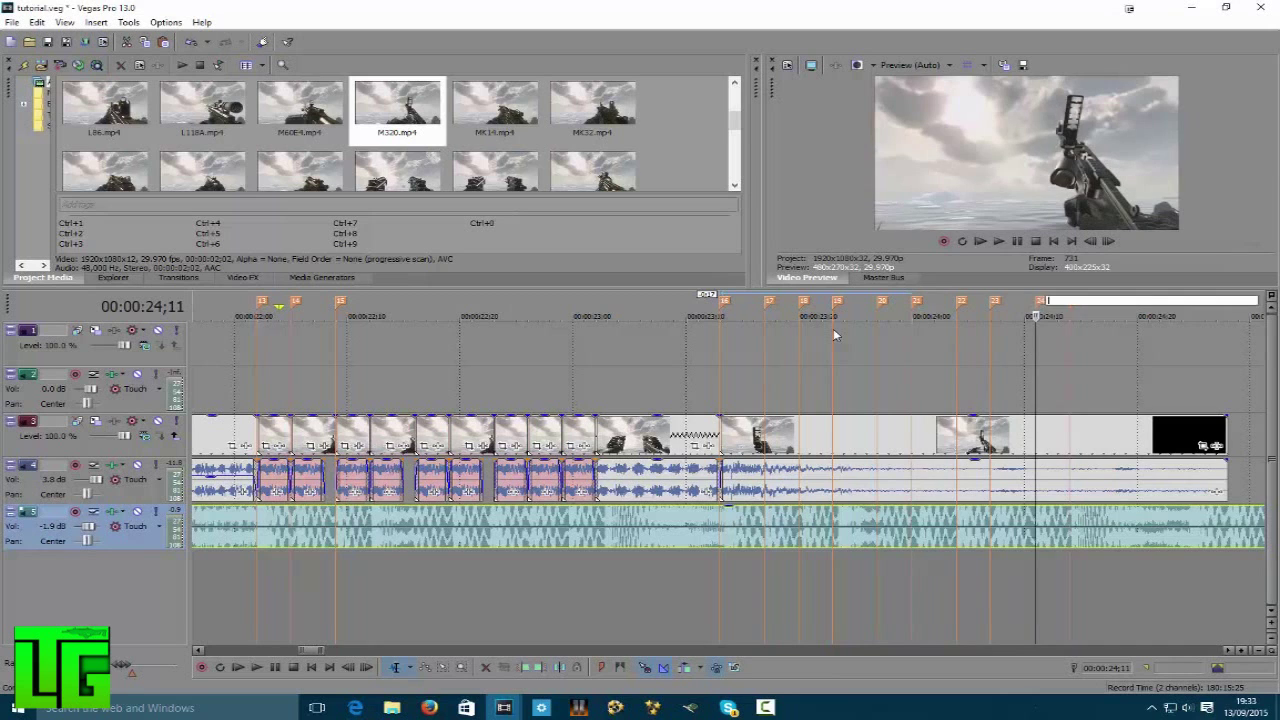
# - Split the M320 video and audio at marker 17 and delete everything after it
pyautogui.click(765, 445)
pyautogui.press('s')
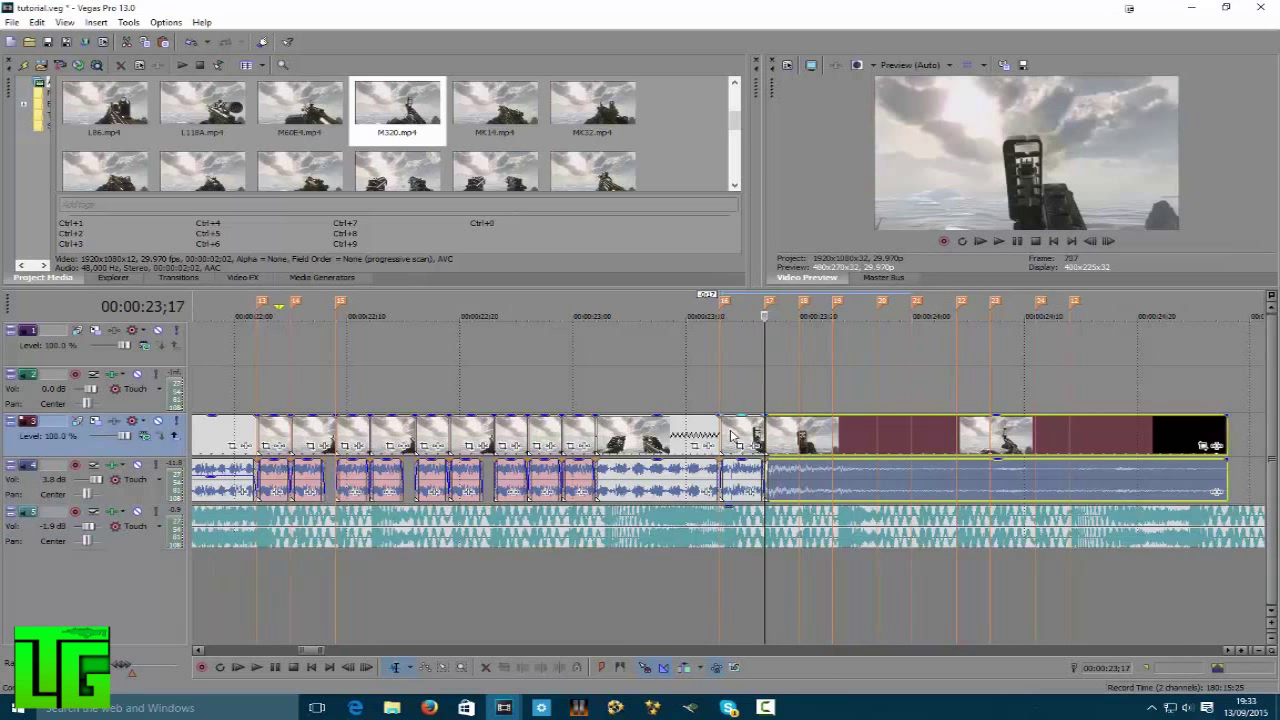
pyautogui.press('Delete')
# - Place copies of the trimmed M320 clip at each of markers 17 to 24
pyautogui.press('Left')
pyautogui.press('Left')
pyautogui.moveTo(804, 430); pyautogui.dragTo(1078, 432)
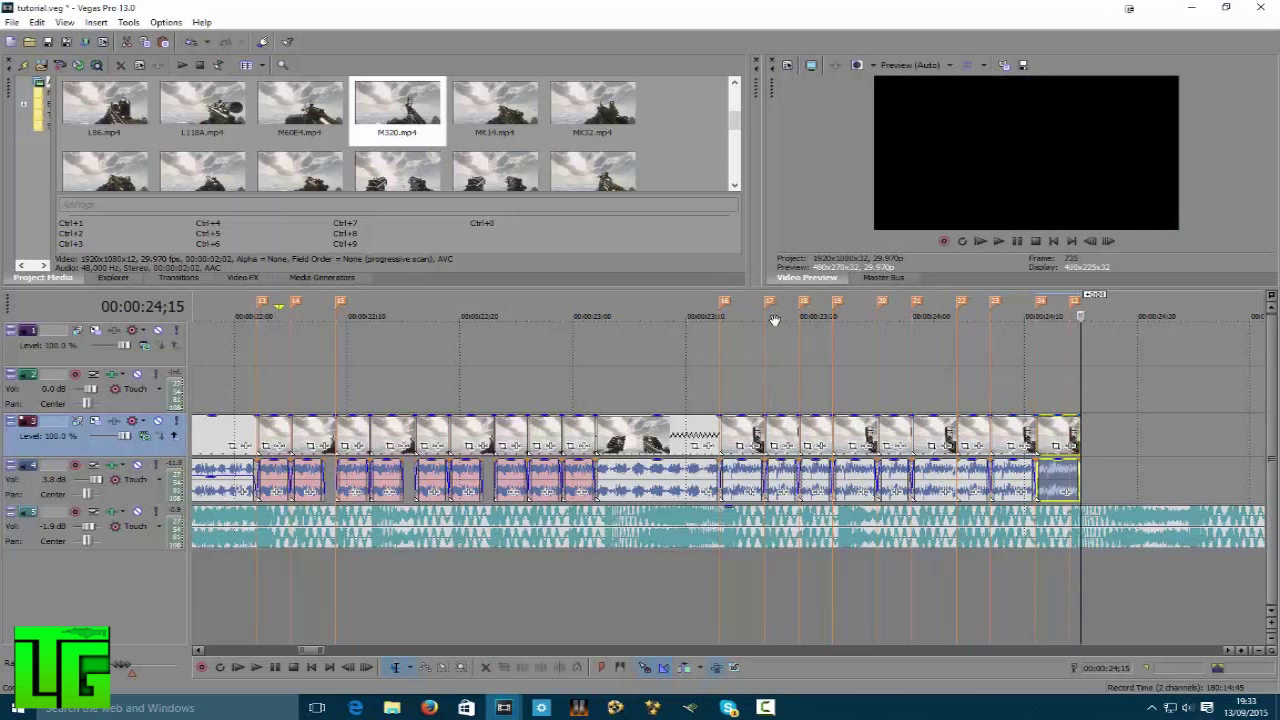
# - Play the M320 shots against the music and trim the last copy's end to marker 12 at 00:00:24;14
pyautogui.click(670, 299)
pyautogui.press('space')
pyautogui.press('space')
pyautogui.press('space')
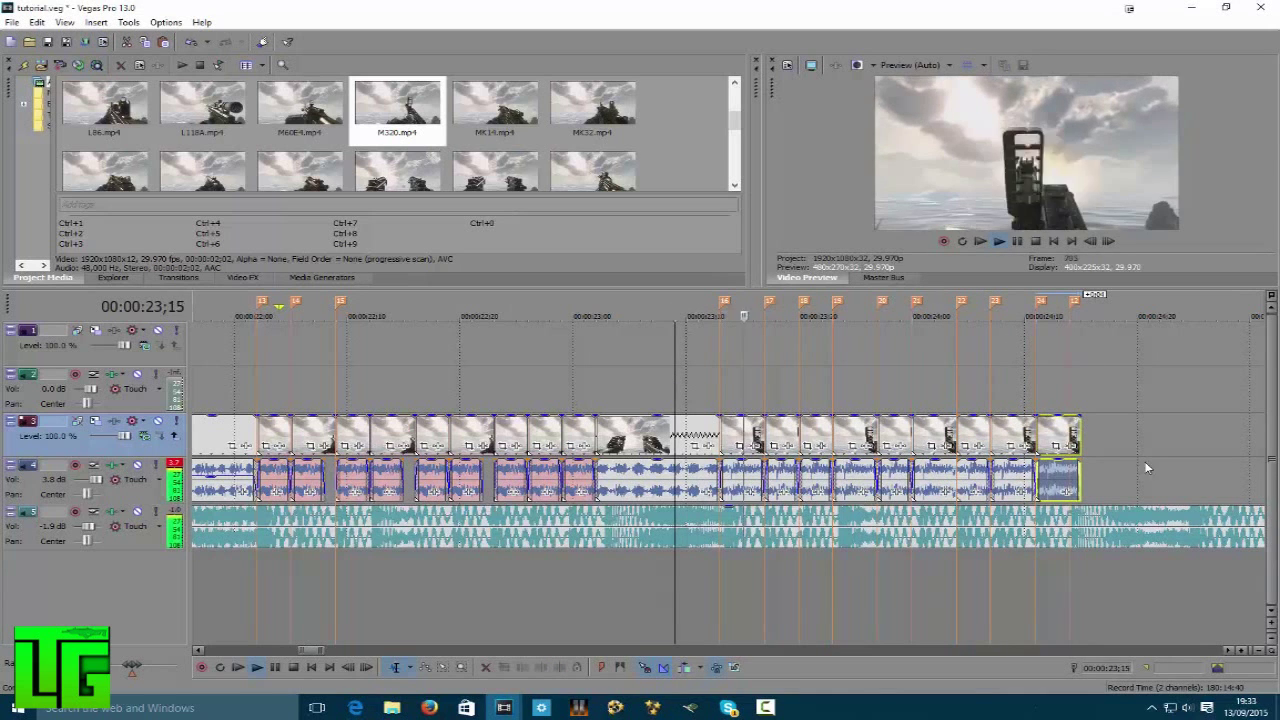
pyautogui.press('Return')
pyautogui.press('Left')
pyautogui.press('Right')
pyautogui.moveTo(1079, 441); pyautogui.dragTo(1069, 442)
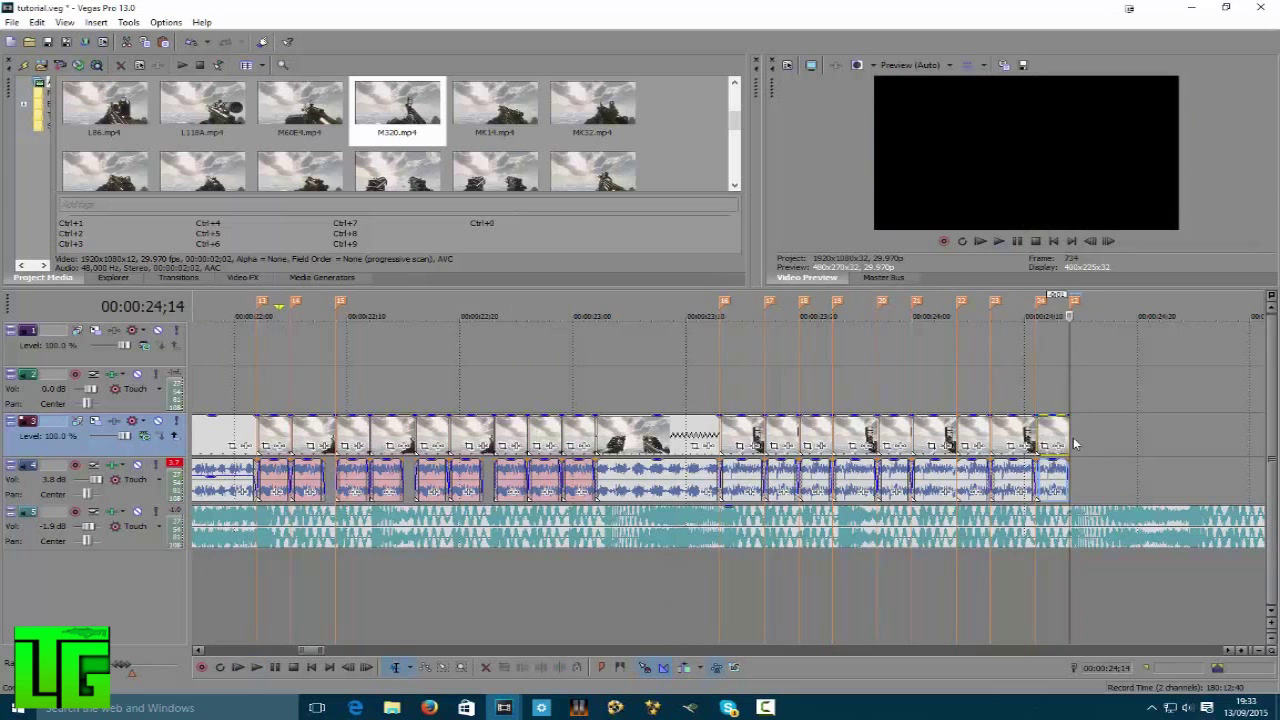
pyautogui.scroll(-3, 1075, 444)
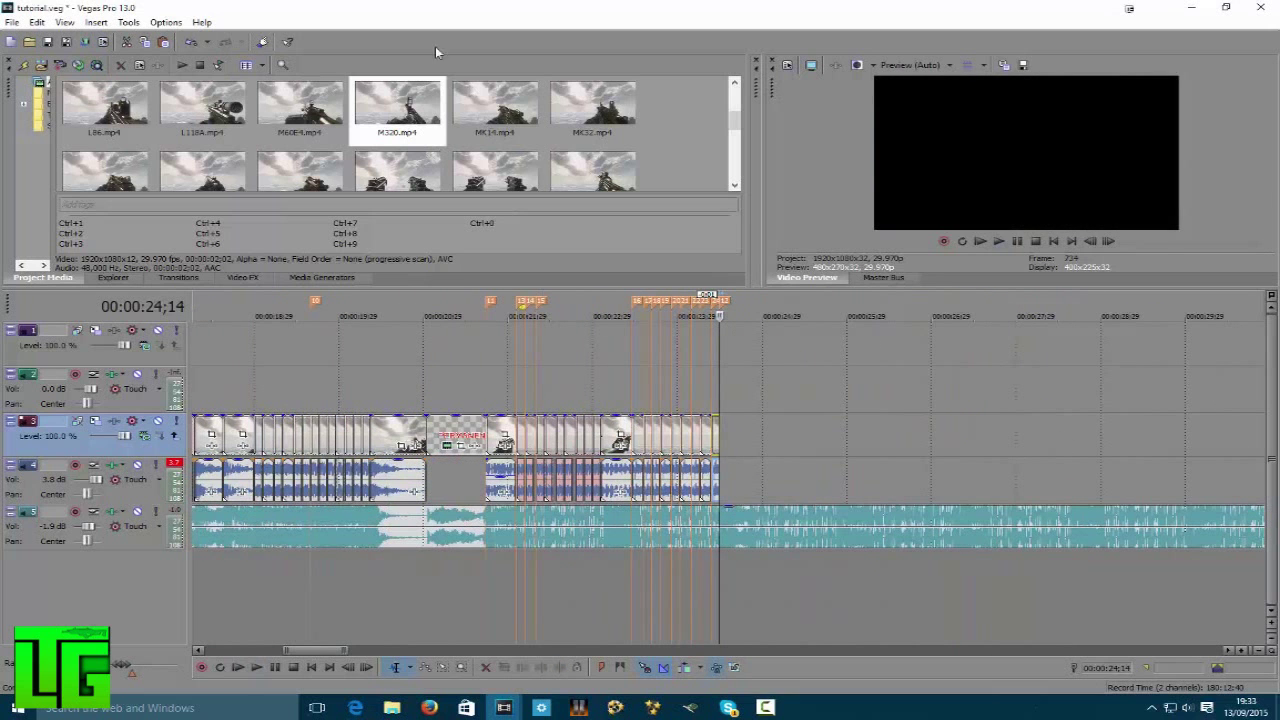
# - Place MP7.mp4 at marker 12, split it at 00:00:28;15, delete the first part and move the remainder up to marker 12
pyautogui.click(281, 176)
pyautogui.scroll(-1, 279, 177)
pyautogui.moveTo(297, 123); pyautogui.dragTo(722, 440)
pyautogui.click(1062, 452)
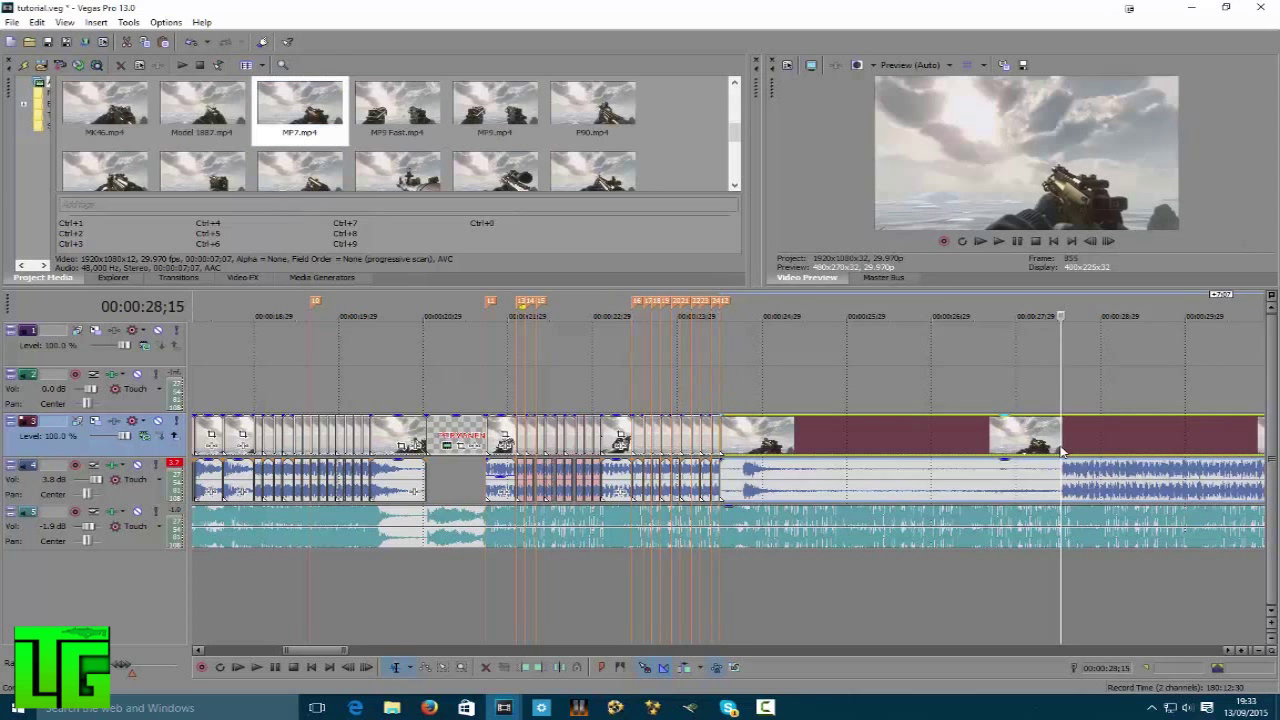
pyautogui.press('s')
pyautogui.click(842, 446)
pyautogui.press('Delete')
pyautogui.moveTo(1136, 448); pyautogui.dragTo(795, 448)
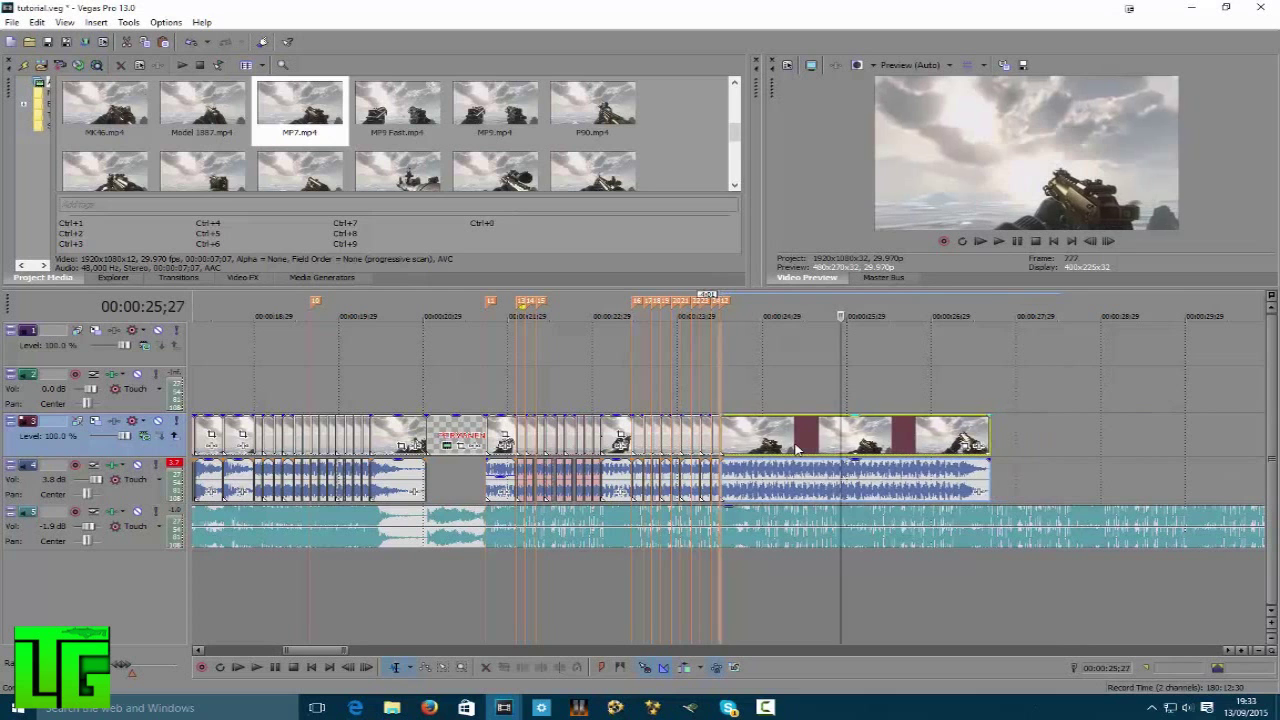
# - Play the MP7 shots against the music and cut off the MP7 clip shortly after marker 12
pyautogui.click(476, 306)
pyautogui.press('space')
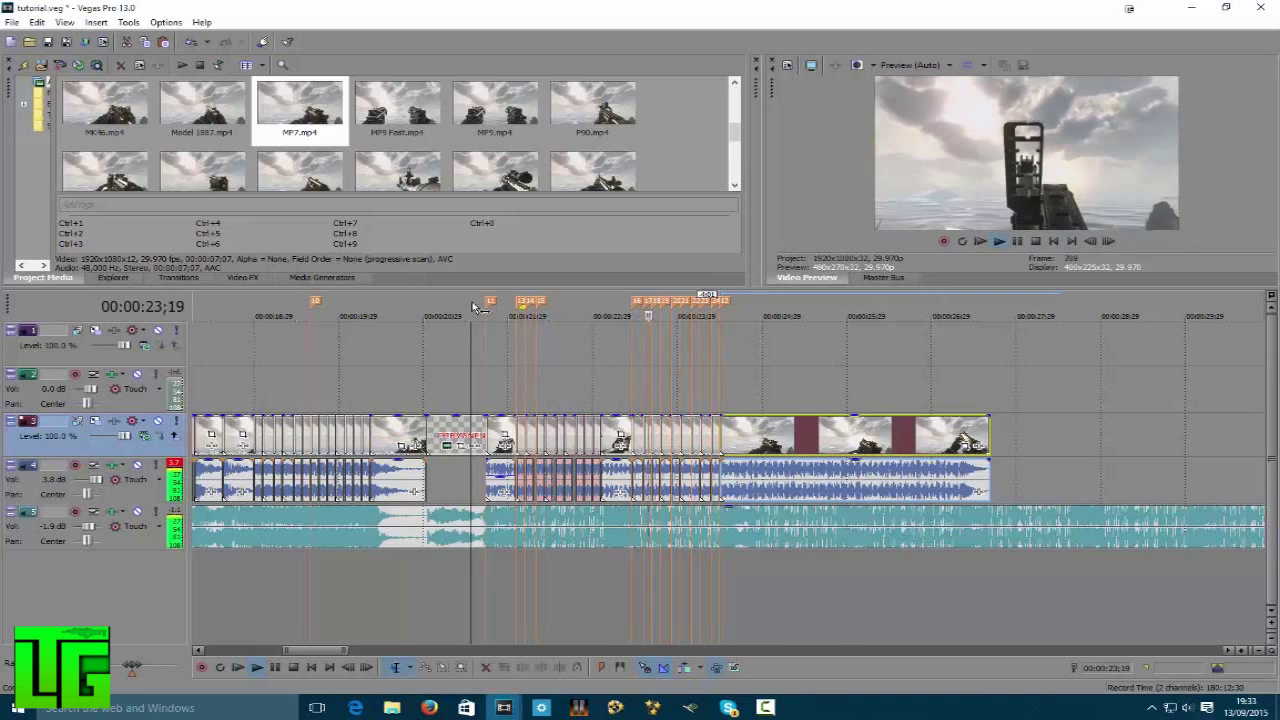
pyautogui.press('Return')
pyautogui.scroll(4, 975, 443)
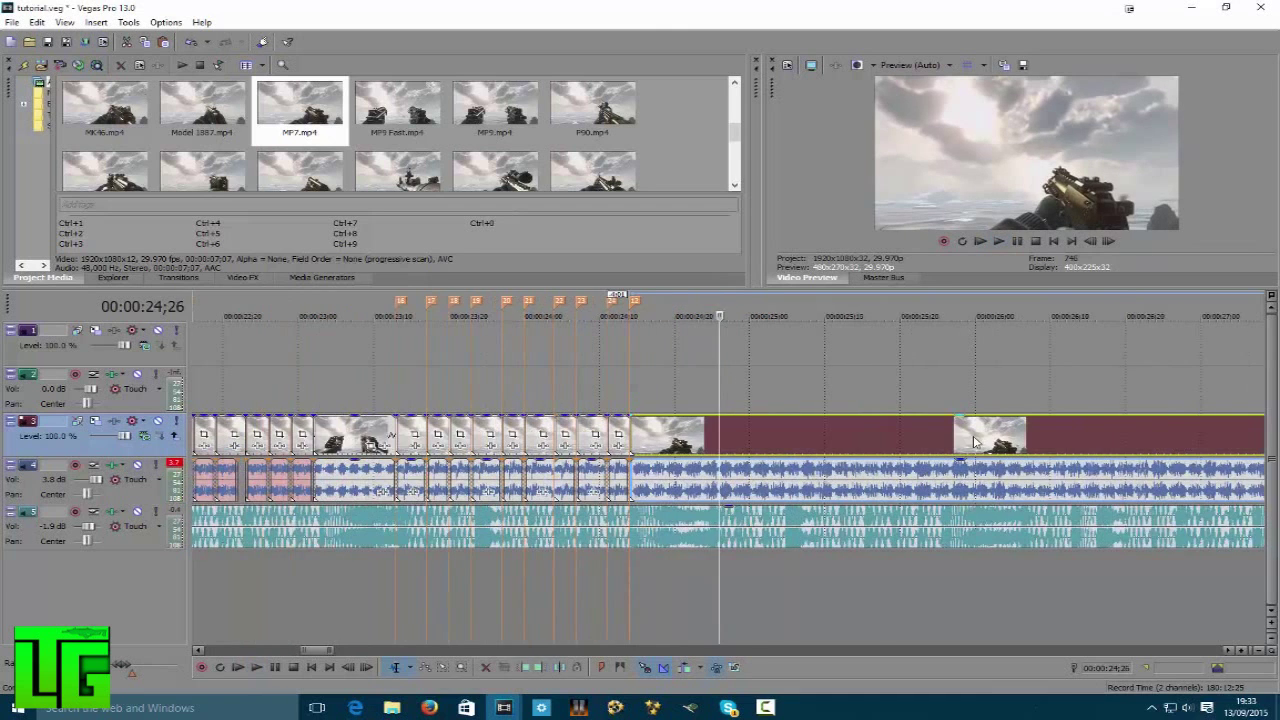
pyautogui.click(820, 443)
pyautogui.press('Delete')
# - Copy the short gun clip at marker 13 and paste three copies on the beats after the trimmed MP7 clip
pyautogui.scroll(-4, 591, 446)
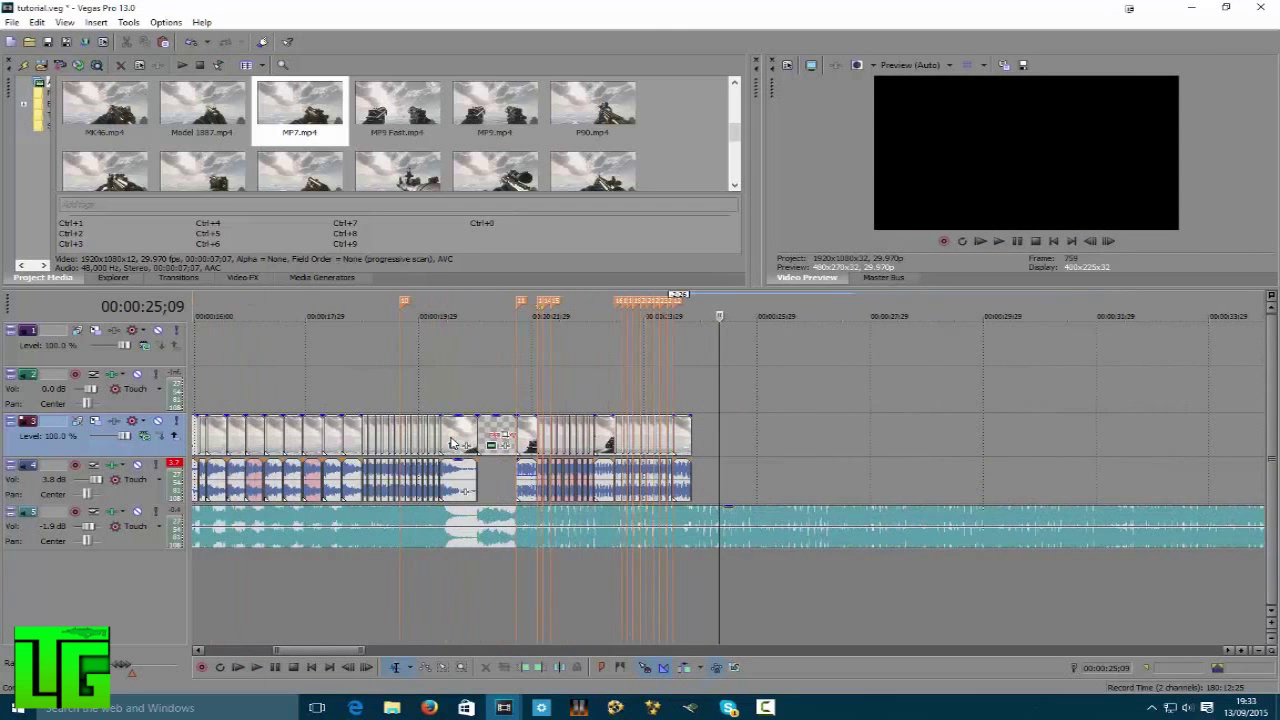
pyautogui.scroll(6, 545, 437)
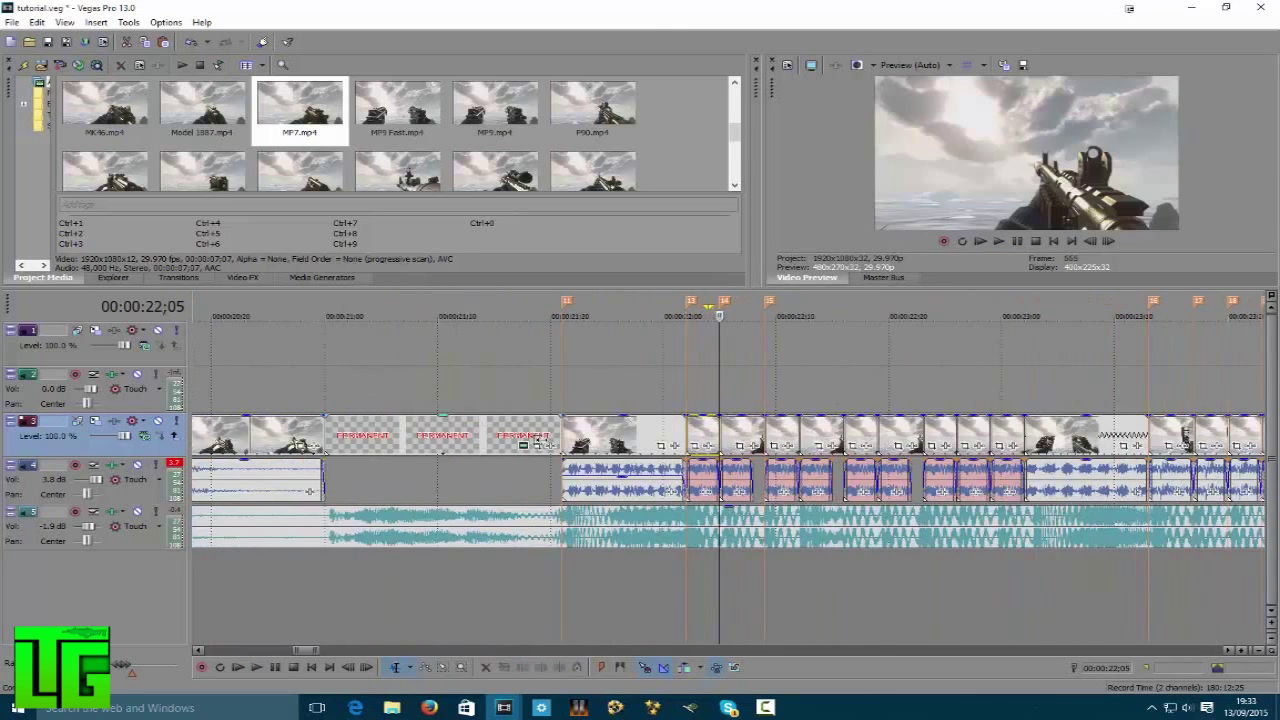
pyautogui.scroll(-3, 712, 469)
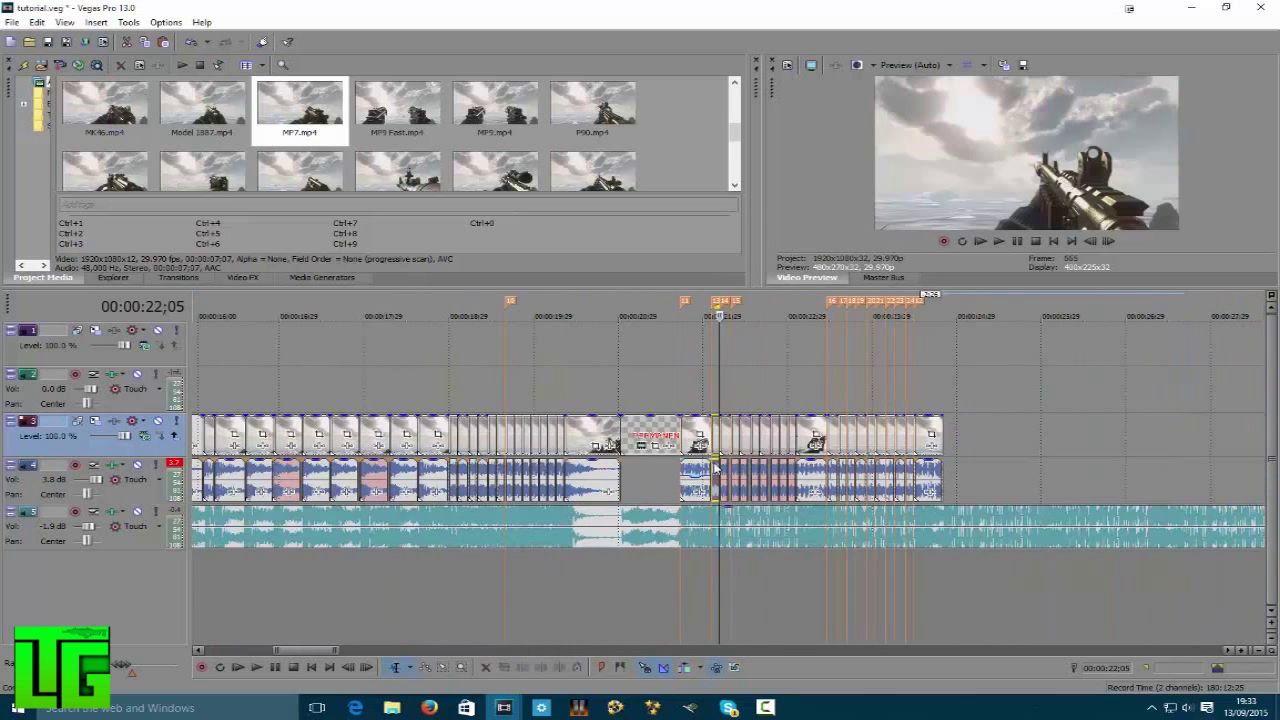
pyautogui.click(955, 422)
pyautogui.scroll(5, 945, 428)
pyautogui.press('Right')
pyautogui.press('Right')
pyautogui.press('Left')
pyautogui.hotkey('ctrl', 'v')
pyautogui.press('Right')
pyautogui.press('Left')
pyautogui.hotkey('ctrl', 'v')
pyautogui.press('Right')
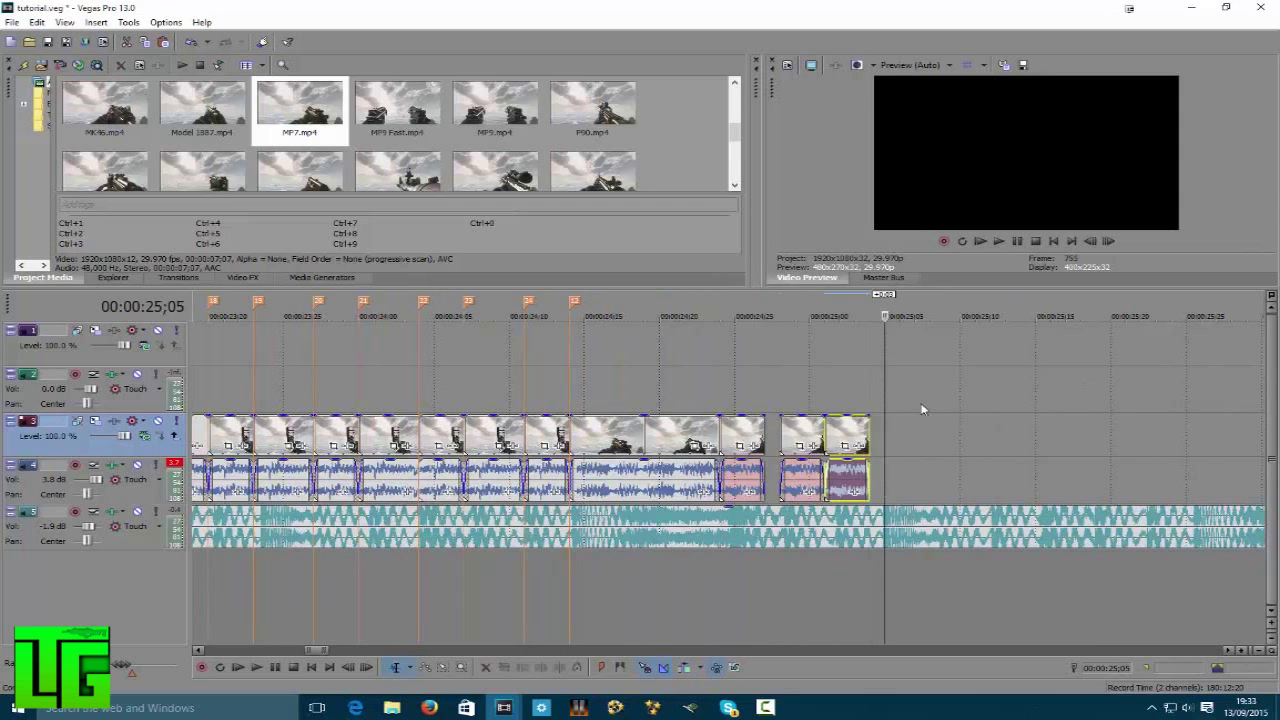
# - Paste six more copies of the short gun clip on the following beats
pyautogui.hotkey('ctrl', 'v')
pyautogui.hotkey('ctrl', 'v')
pyautogui.hotkey('ctrl', 'v')
pyautogui.hotkey('ctrl', 'v')
pyautogui.hotkey('ctrl', 'v')
pyautogui.hotkey('ctrl', 'v')
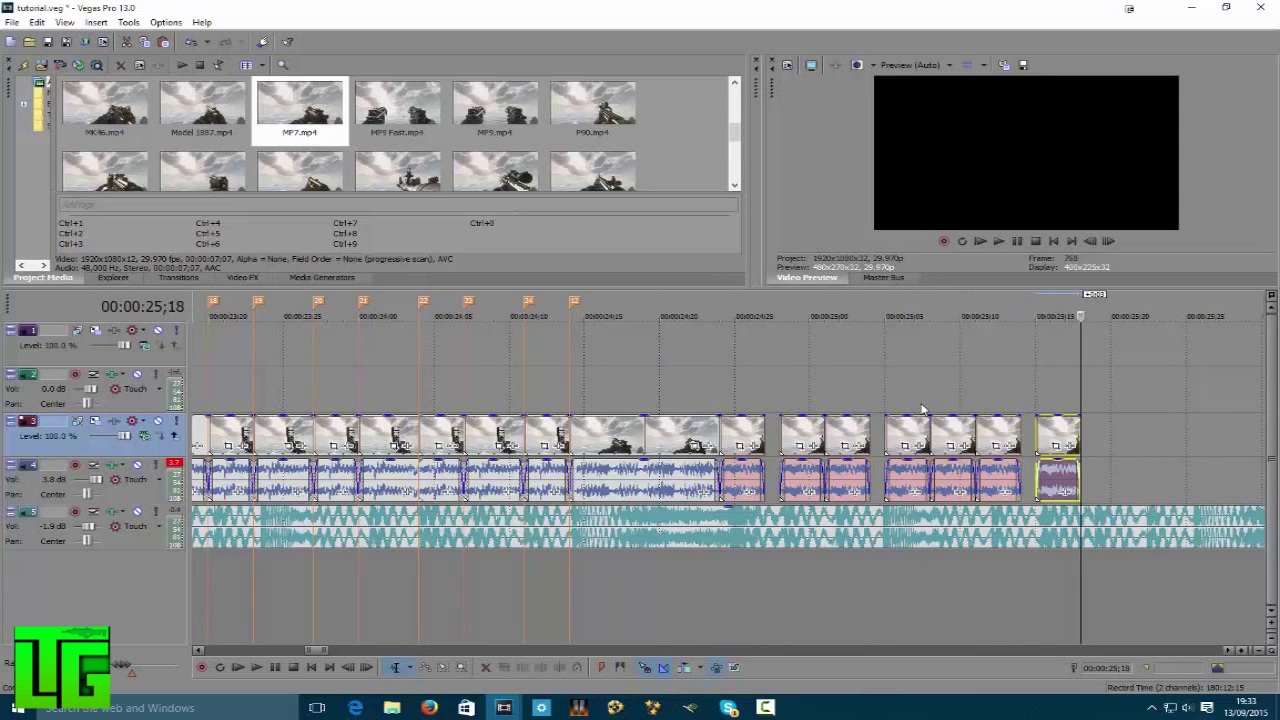
# - Play the pasted shots and extend the video of the copies before each gap to meet the next copy
pyautogui.click(724, 311)
pyautogui.press('space')
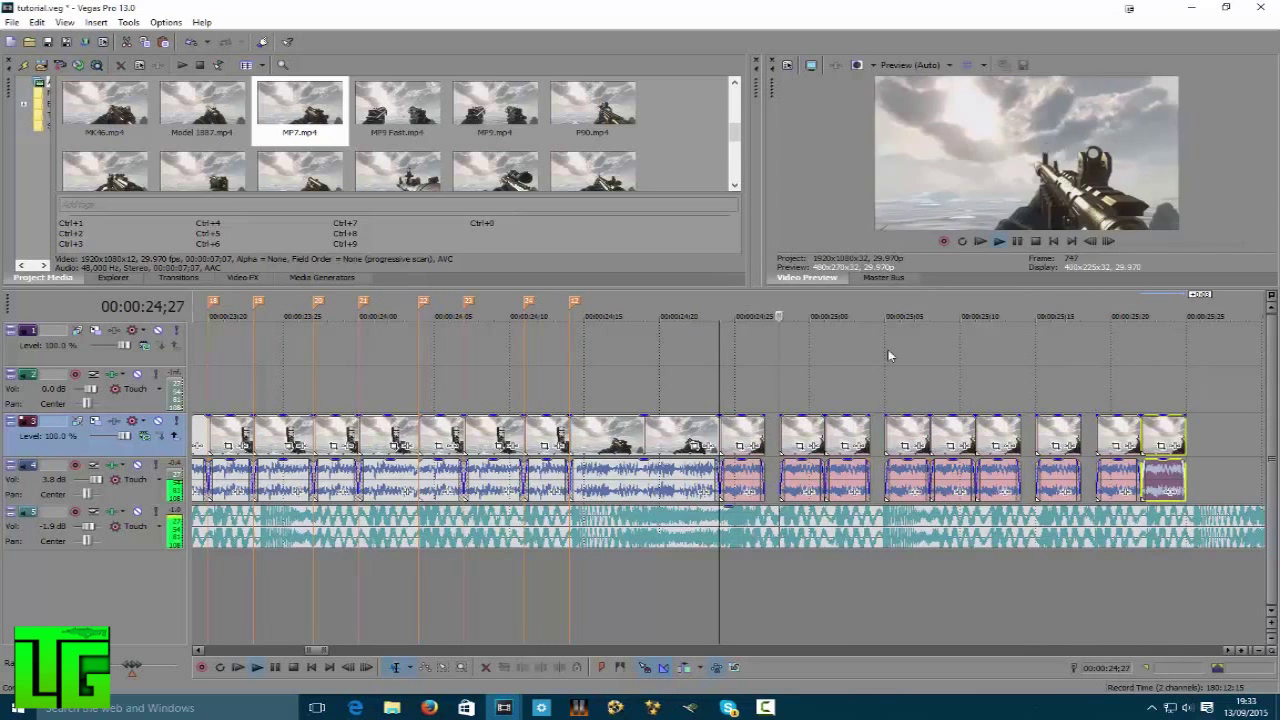
pyautogui.moveTo(762, 429); pyautogui.dragTo(781, 429)
pyautogui.moveTo(867, 430); pyautogui.dragTo(887, 430)
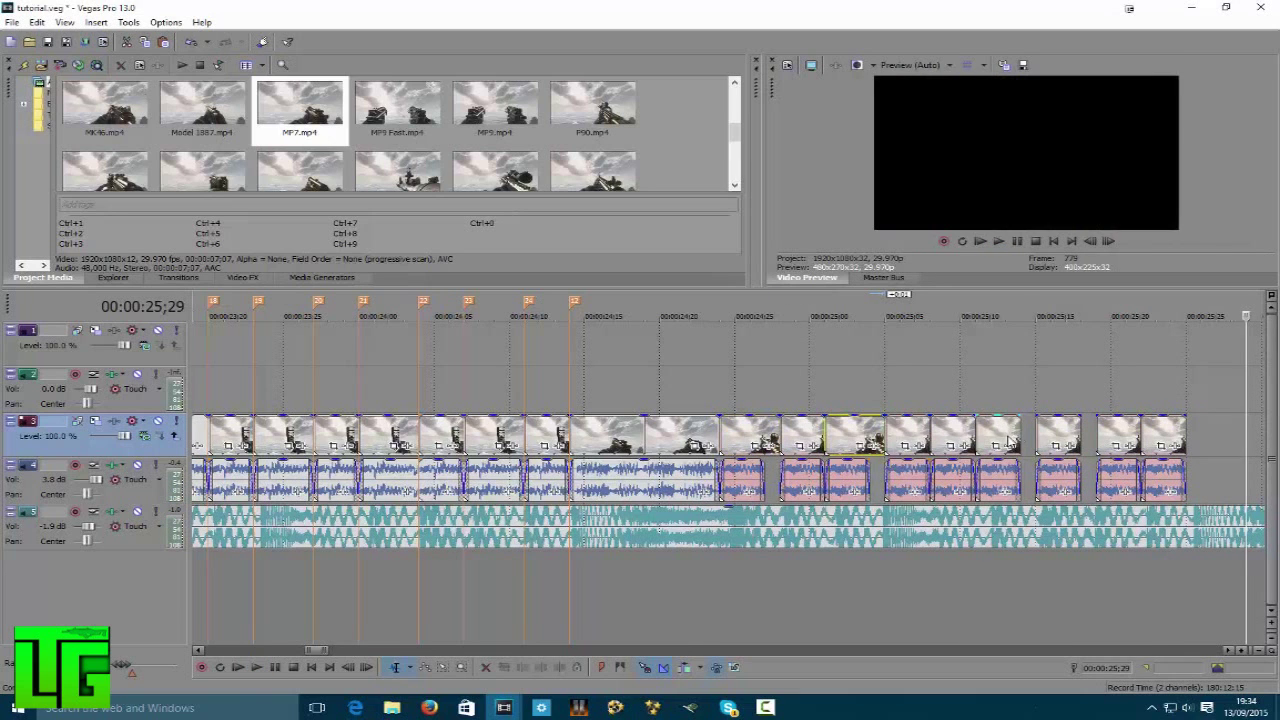
pyautogui.click(1012, 440)
pyautogui.click(1070, 433)
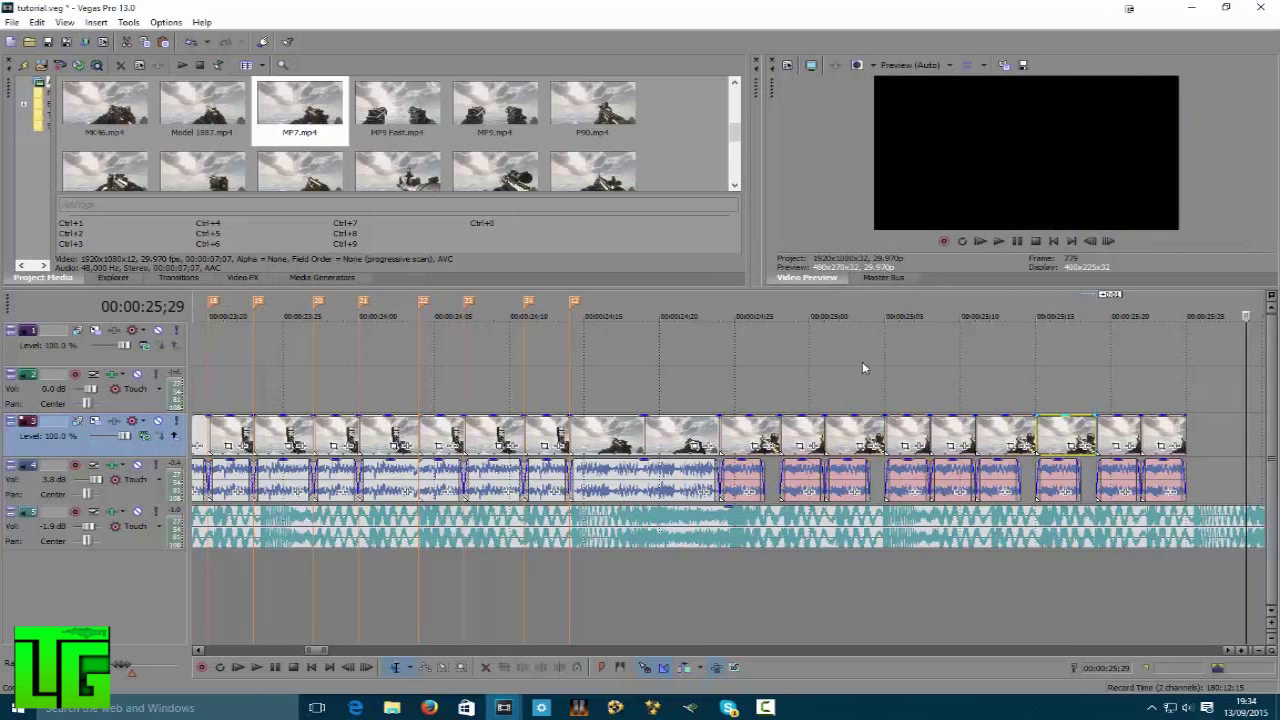
# - Play back the new shots and the preceding sections to check their sync with the music
pyautogui.click(642, 315)
pyautogui.press('space')
pyautogui.scroll(-1, 751, 343)
pyautogui.press('Return')
pyautogui.scroll(-3, 543, 430)
pyautogui.click(287, 305)
pyautogui.press('space')
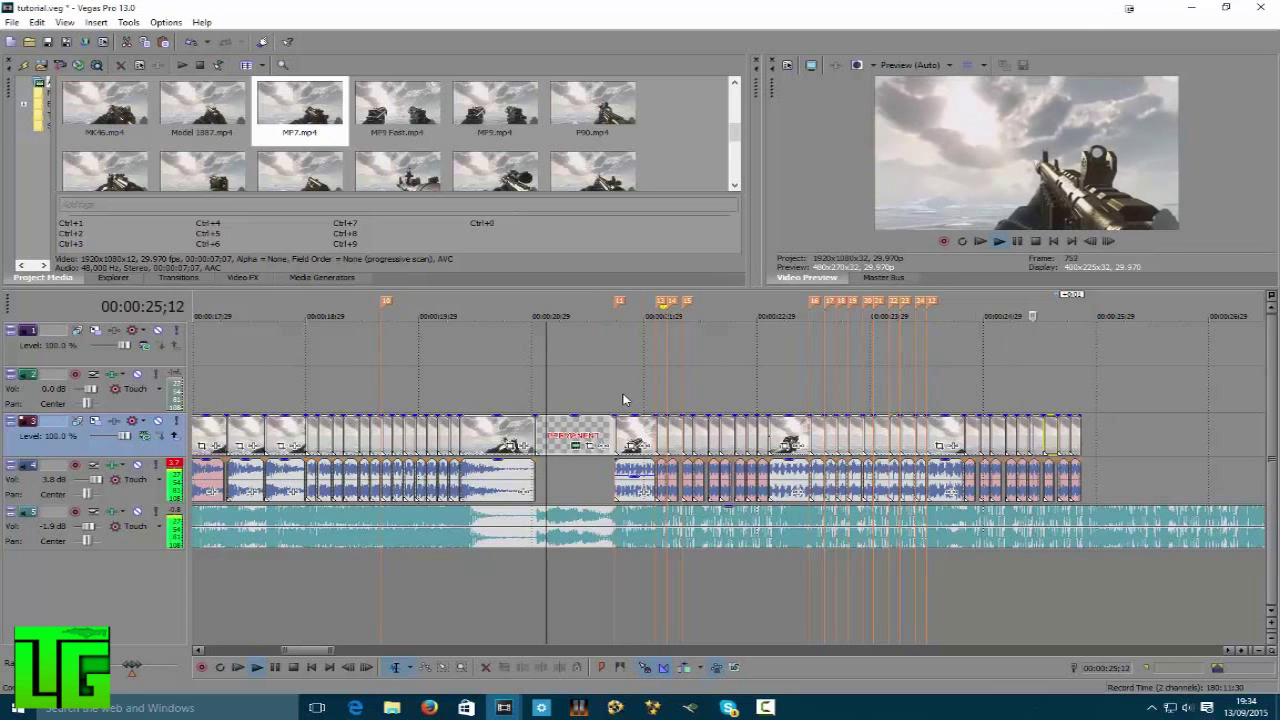
pyautogui.press('Return')
pyautogui.click(600, 313)
pyautogui.press('space')
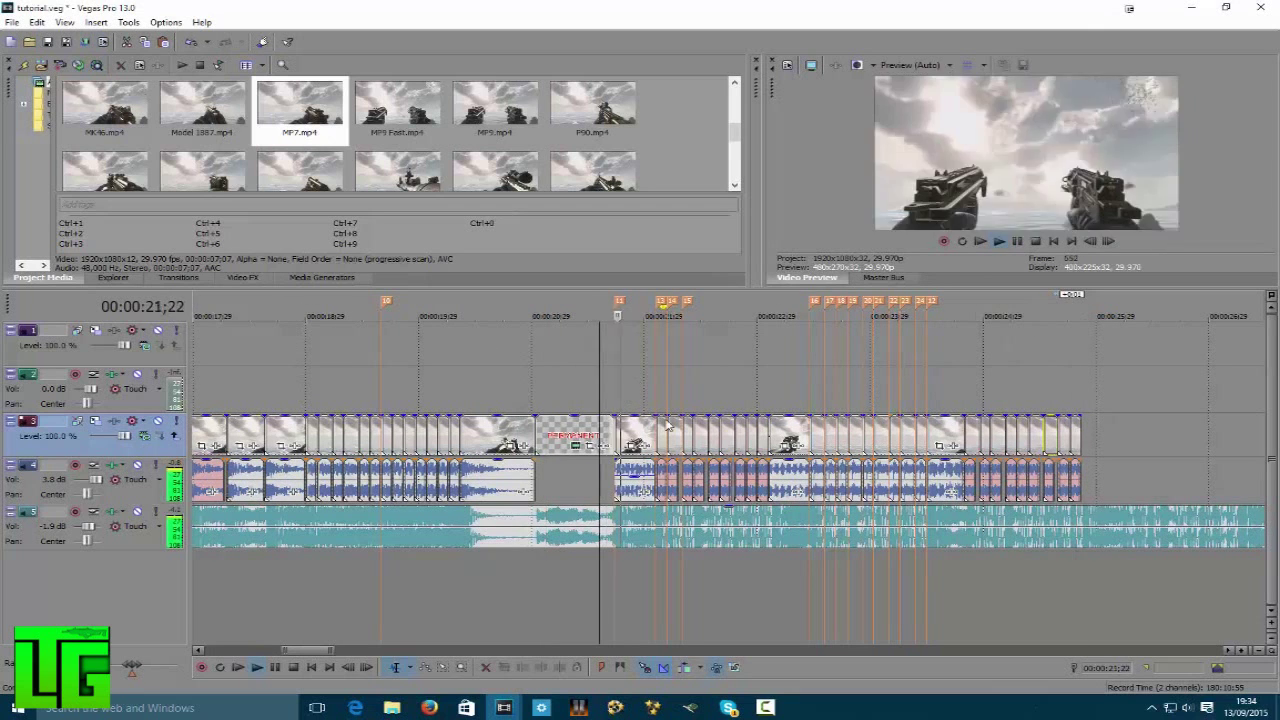
pyautogui.press('Return')
# - Delete the empty video and audio tracks above the clips and insert a new empty video track
pyautogui.scroll(-6, 600, 340)
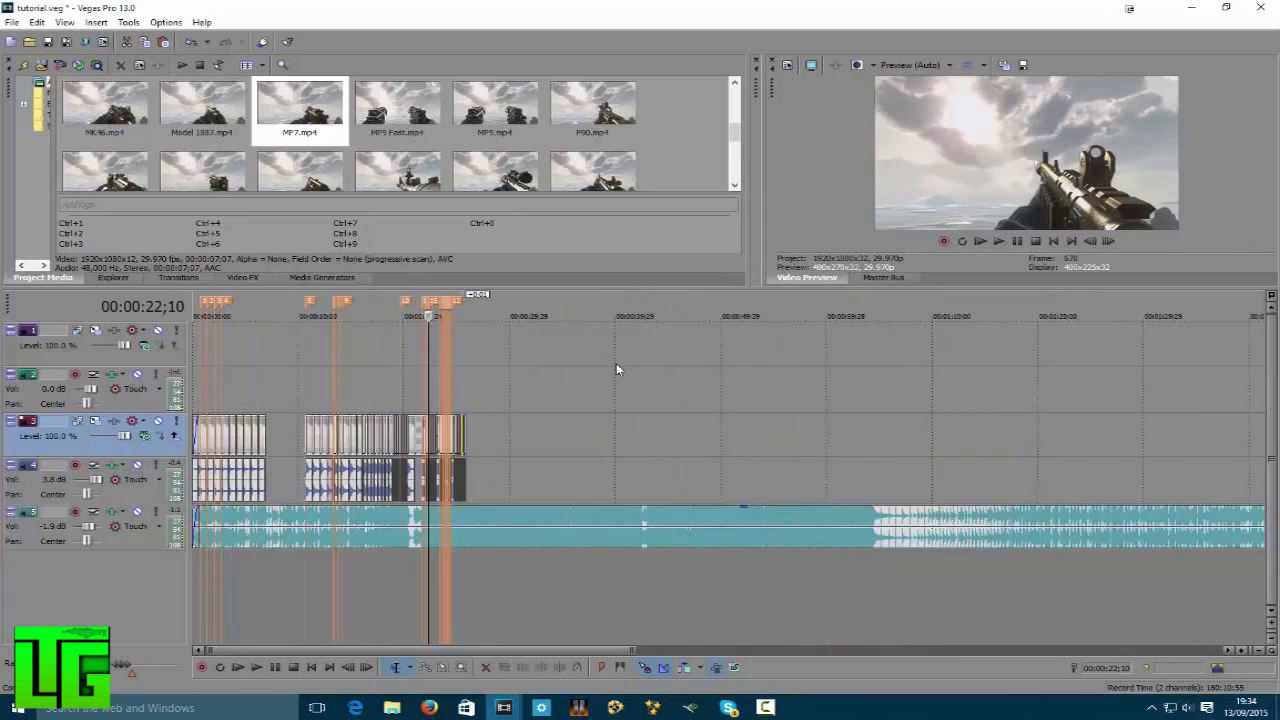
pyautogui.scroll(2, 578, 378)
pyautogui.scroll(-1, 180, 360)
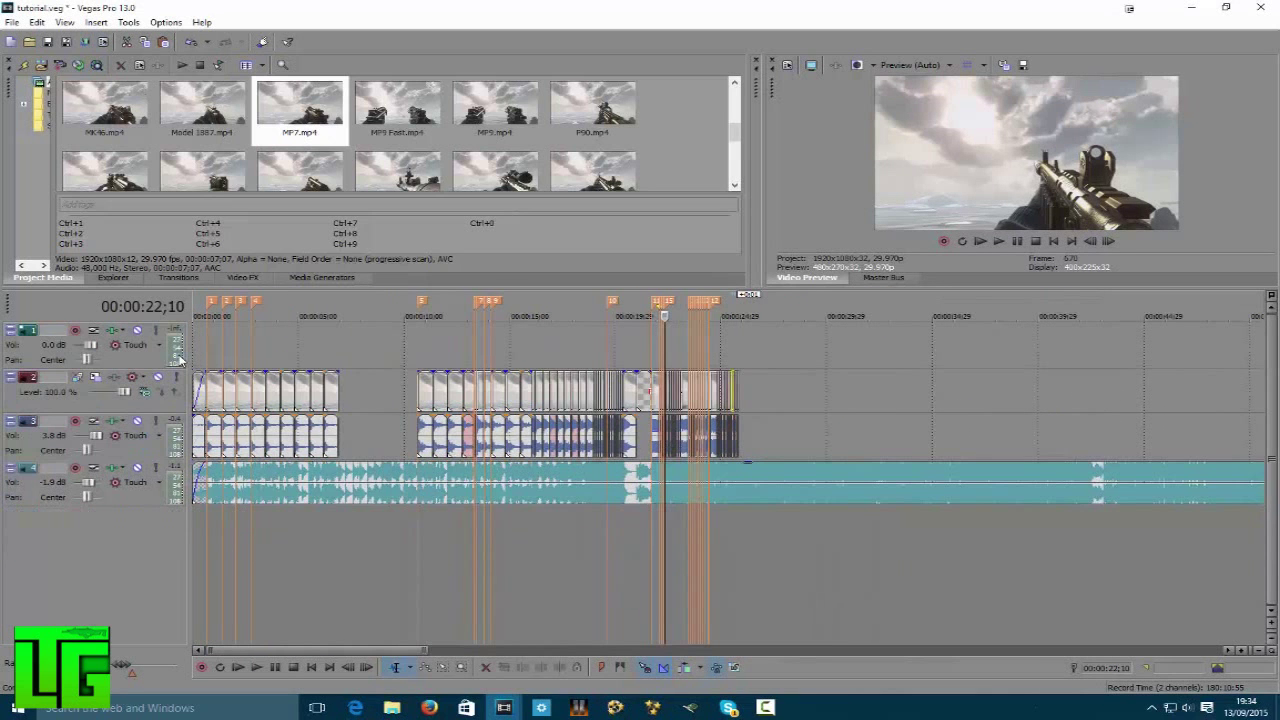
pyautogui.click(168, 357)
pyautogui.press('Delete')
pyautogui.scroll(-5, 478, 485)
pyautogui.scroll(6, 478, 485)
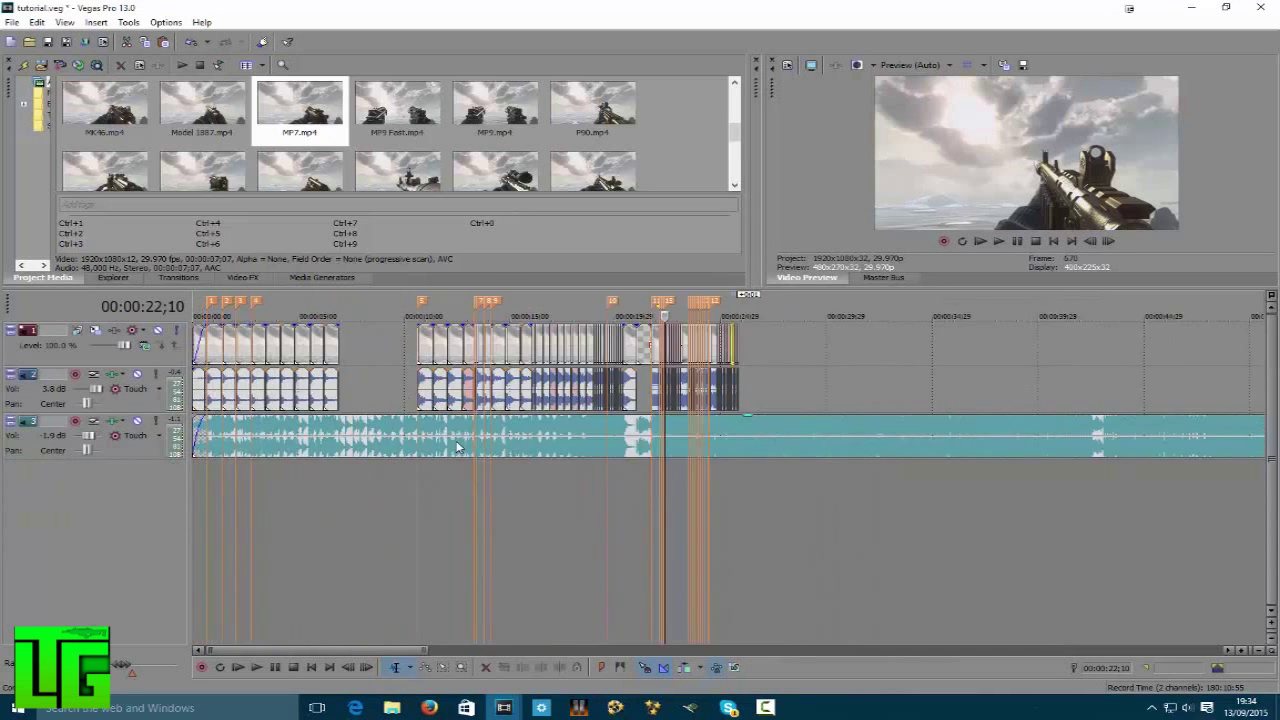
pyautogui.rightClick(798, 525)
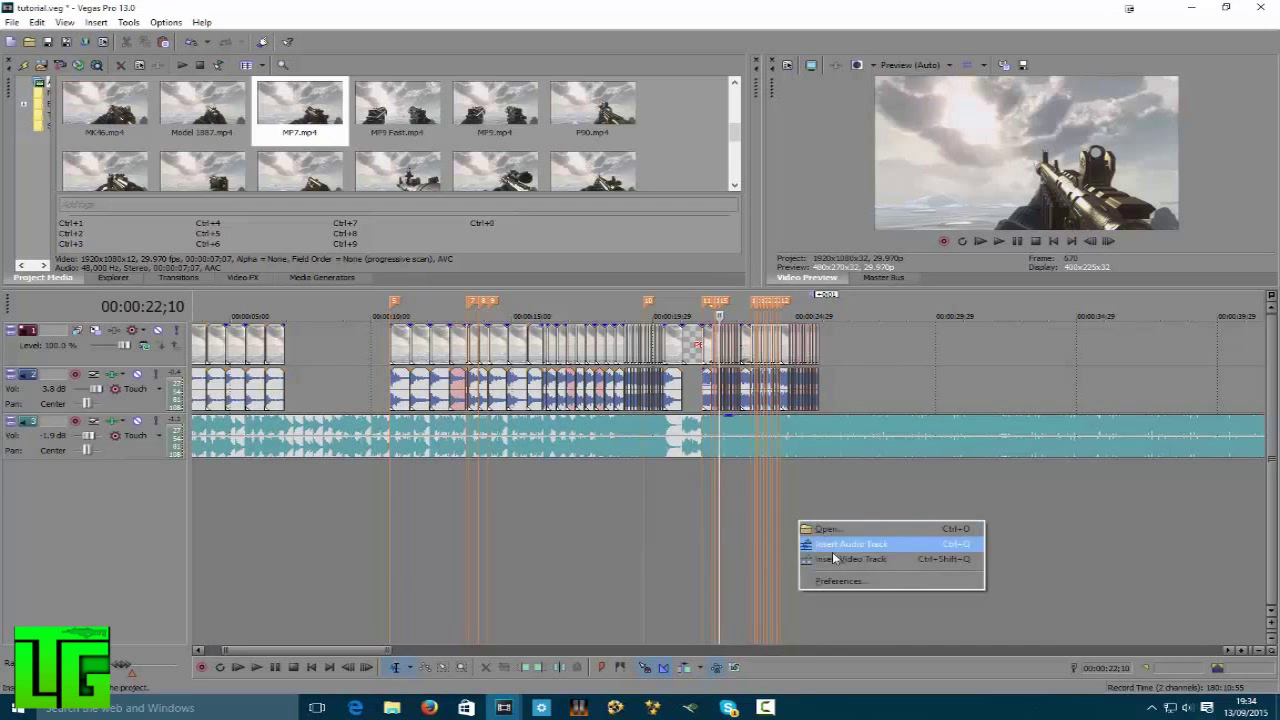
pyautogui.click(840, 548)
# - Play the sequence up to the drop and name marker 11 "Drop"
pyautogui.click(375, 301)
pyautogui.press('space')
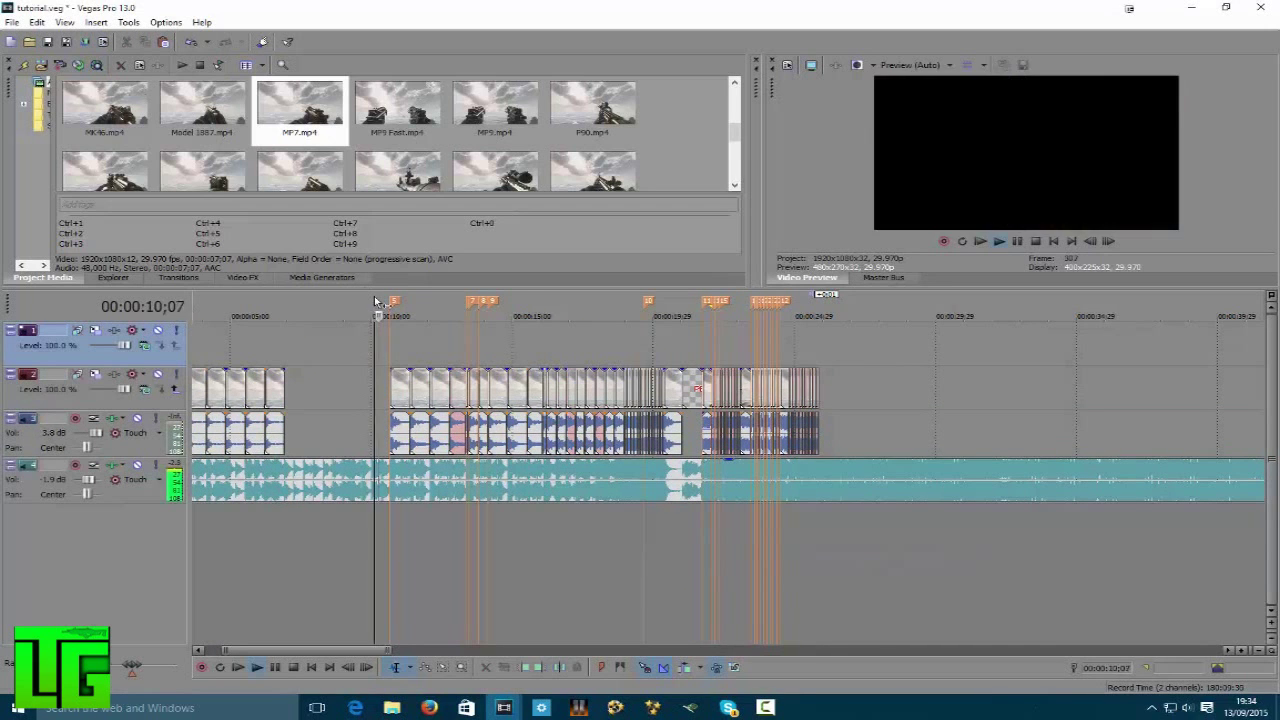
pyautogui.click(519, 301)
pyautogui.click(640, 312)
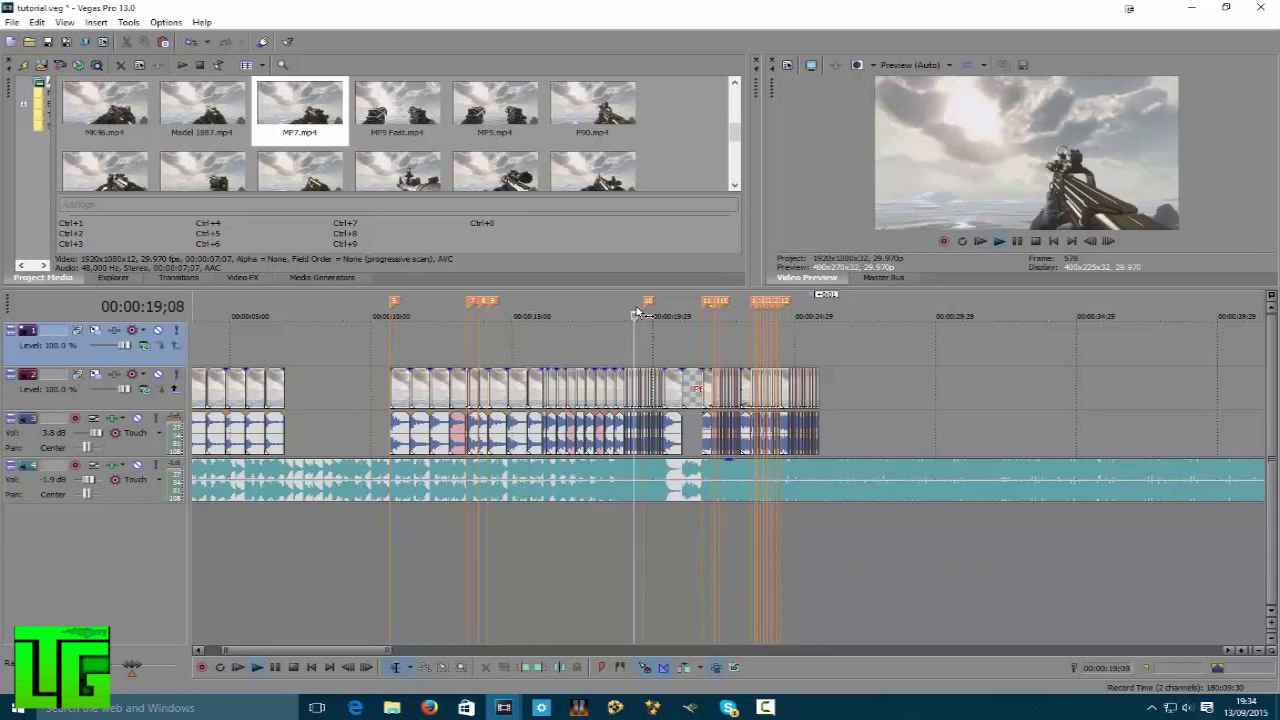
pyautogui.scroll(2, 873, 349)
pyautogui.scroll(2, 873, 349)
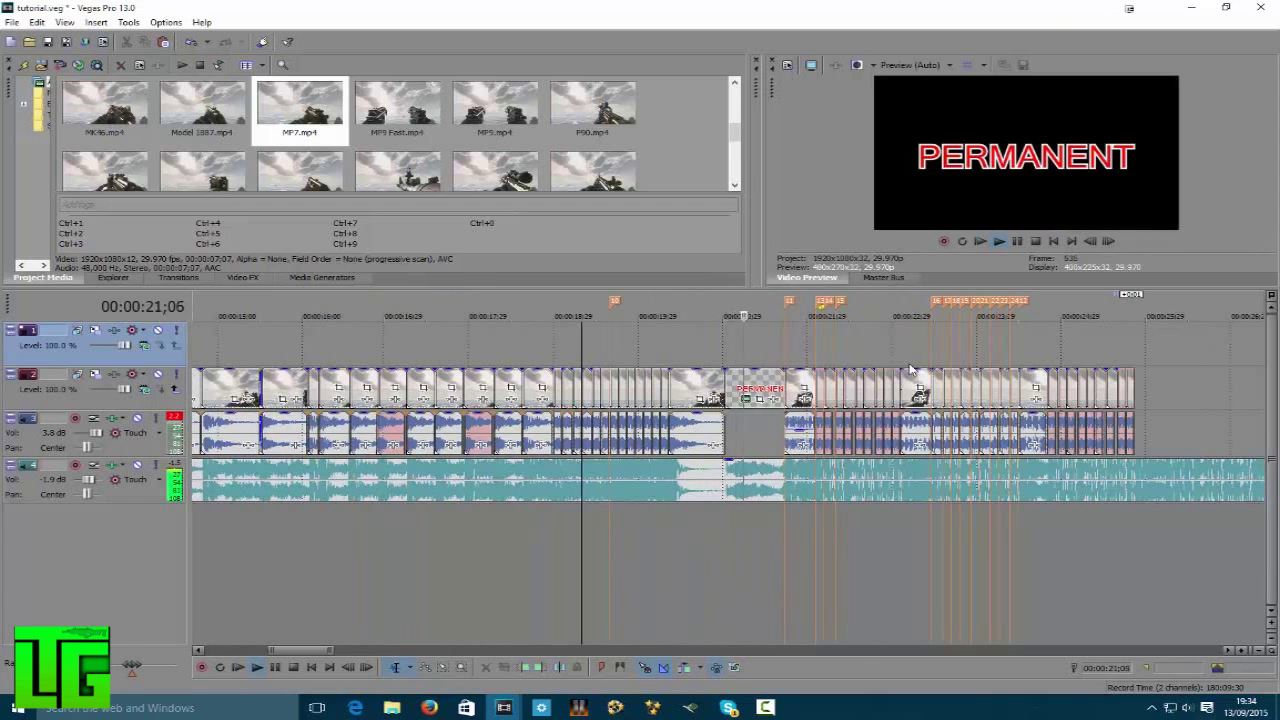
pyautogui.rightClick(788, 301)
pyautogui.click(808, 323)
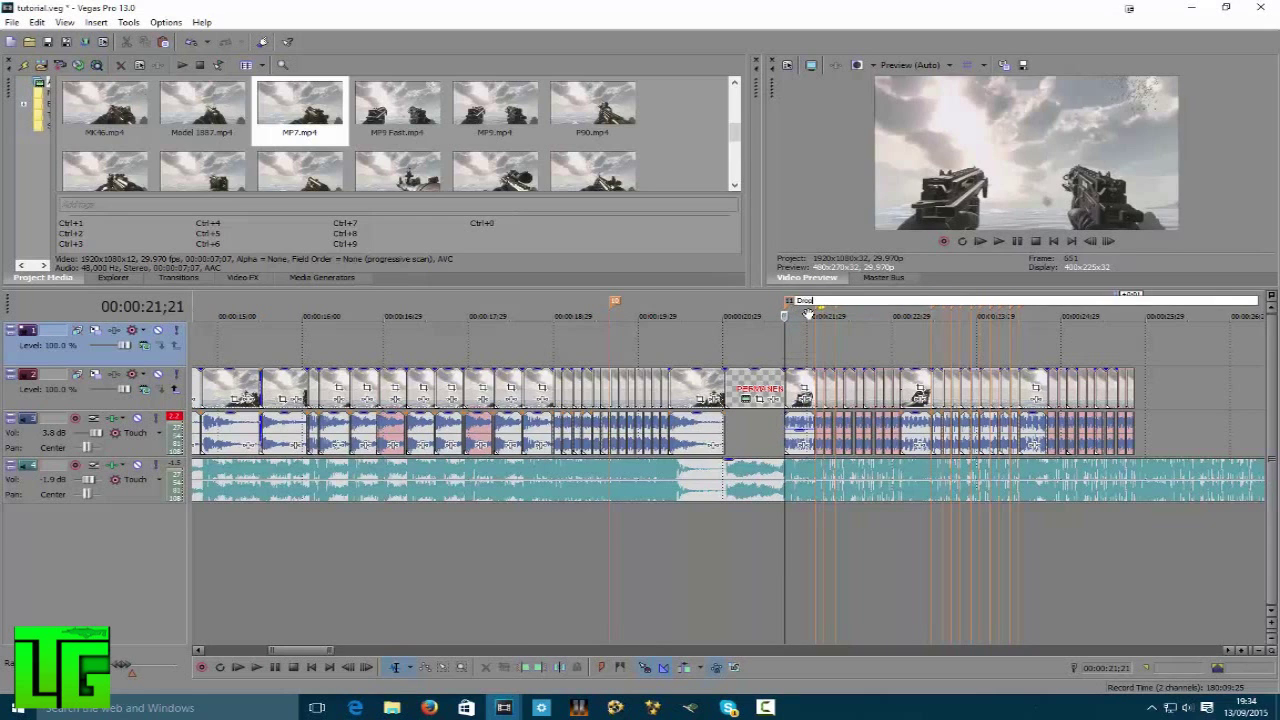
pyautogui.press('Return')
# - Replay the section from the Drop marker several times to examine how the shots follow the music
pyautogui.press('space')
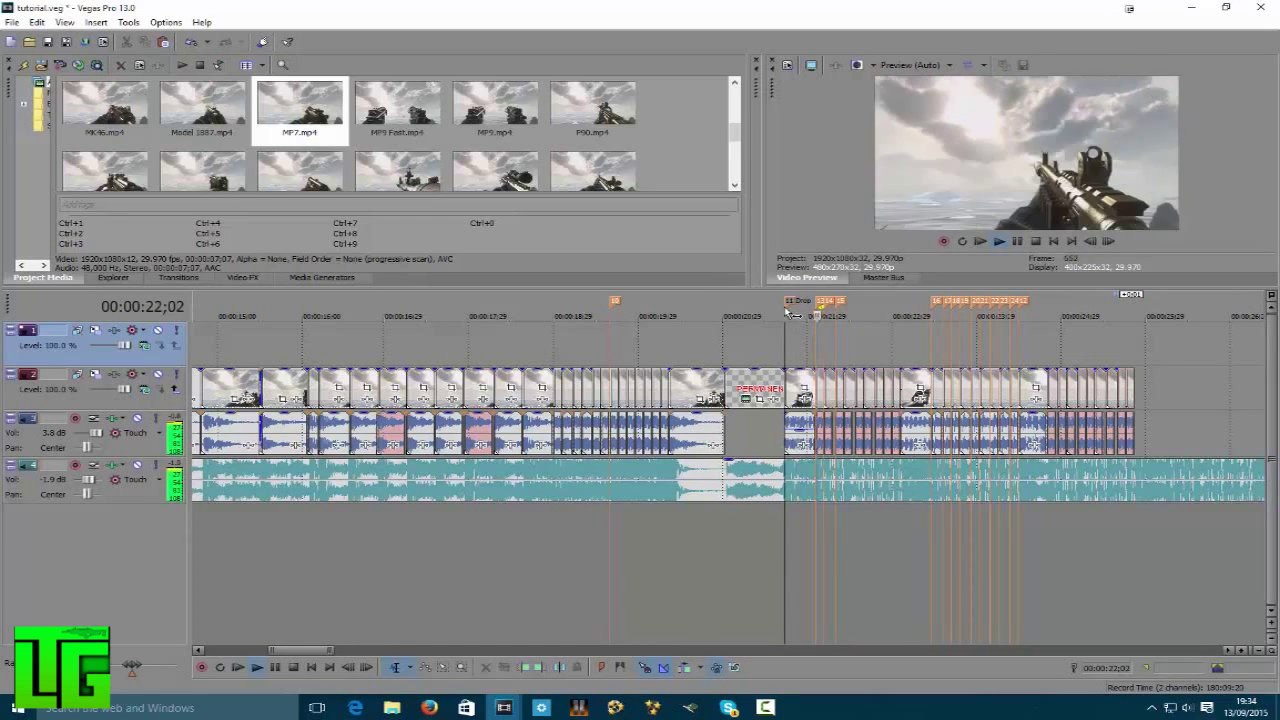
pyautogui.press('space')
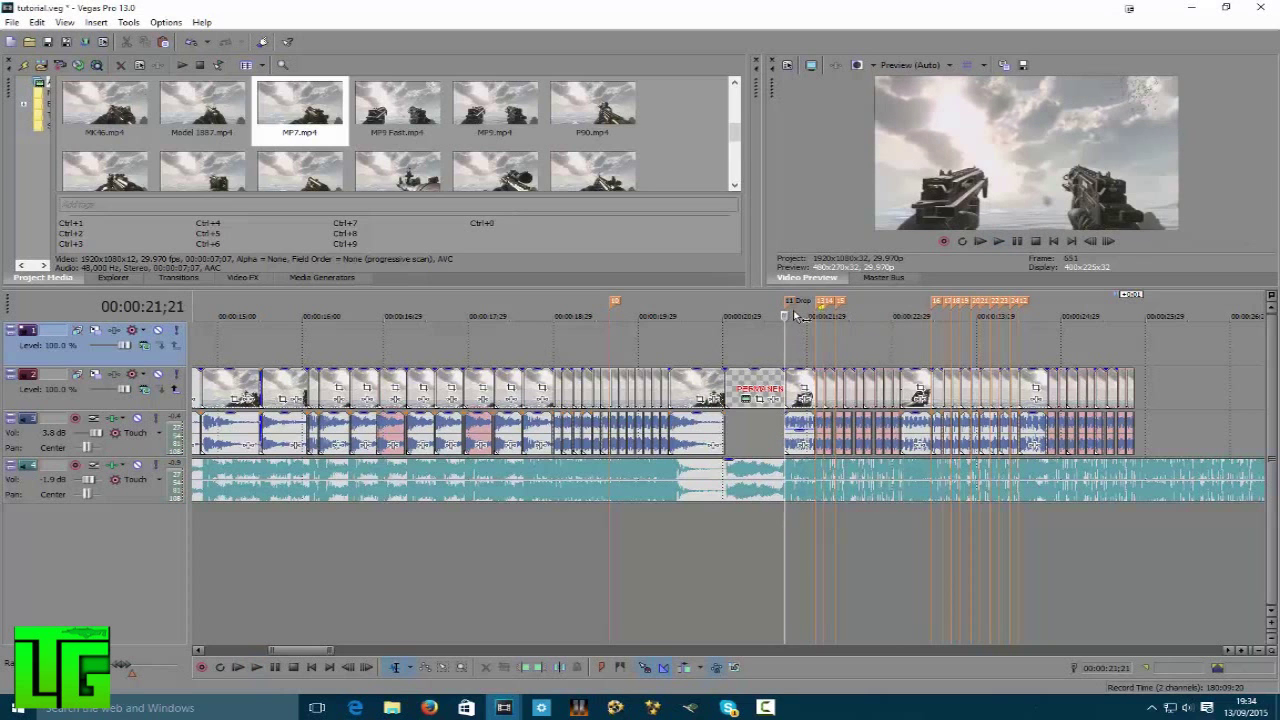
pyautogui.press('space')
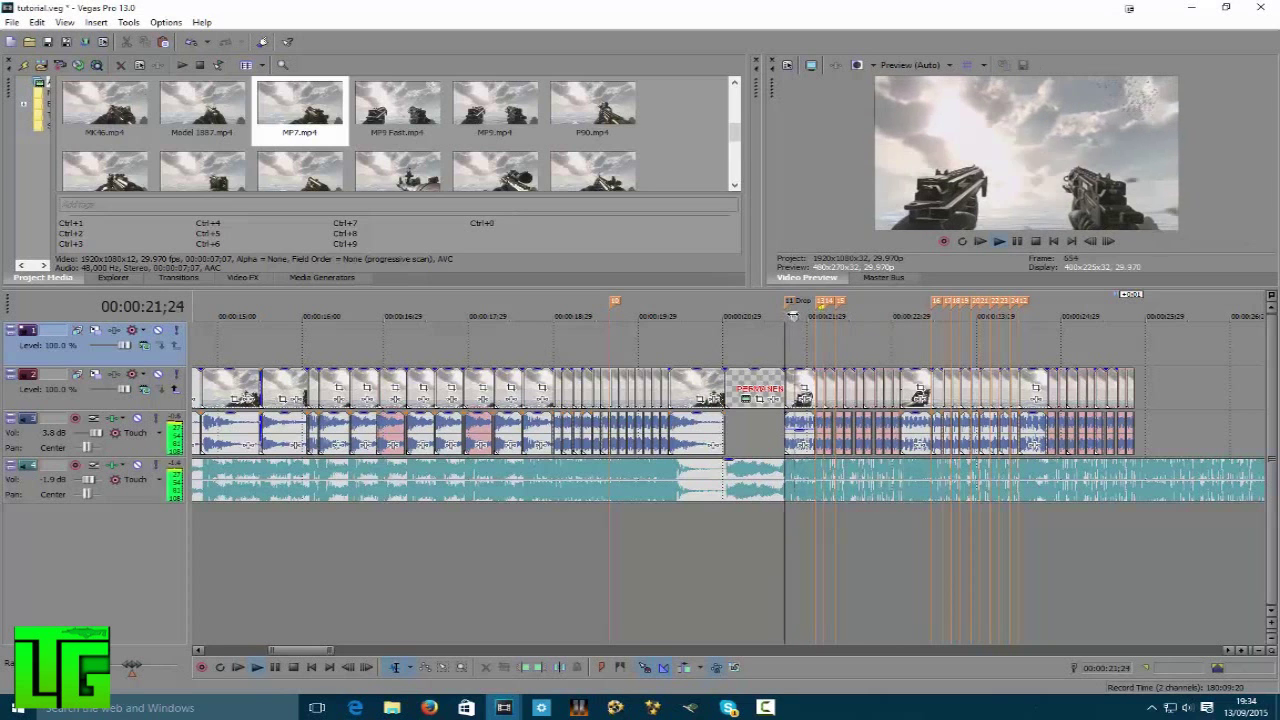
pyautogui.press('space')
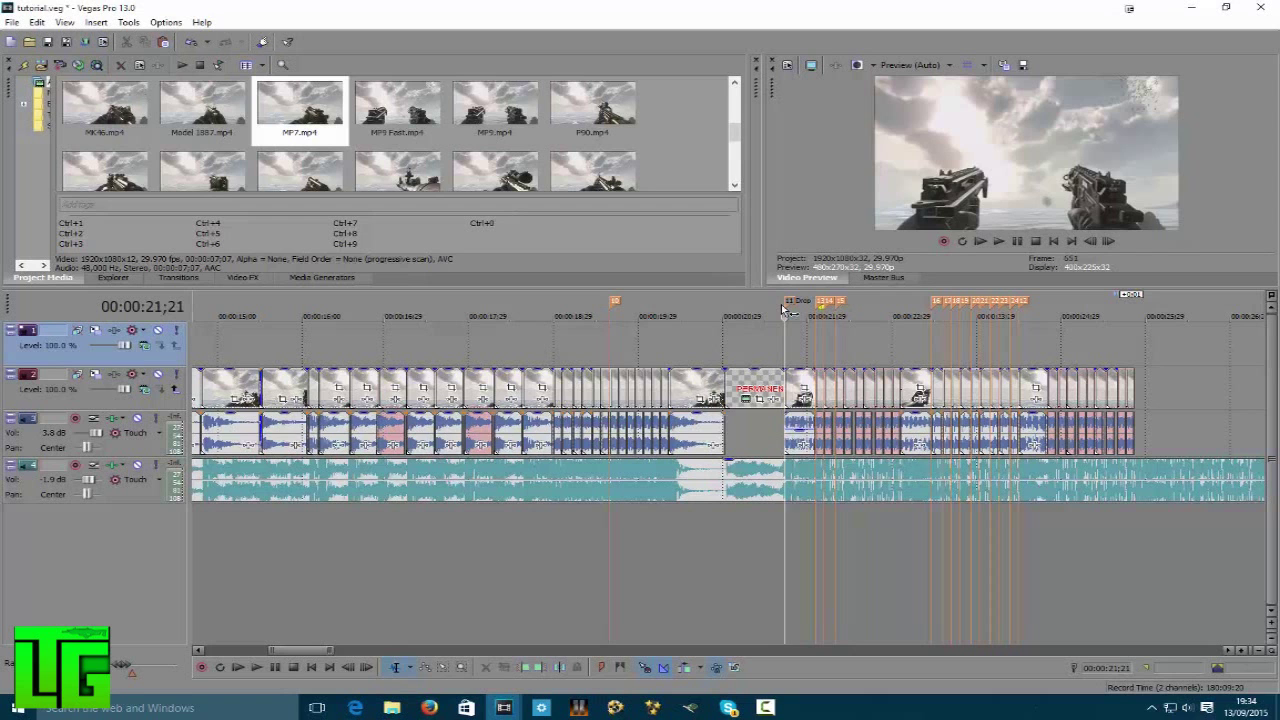
pyautogui.press('space')
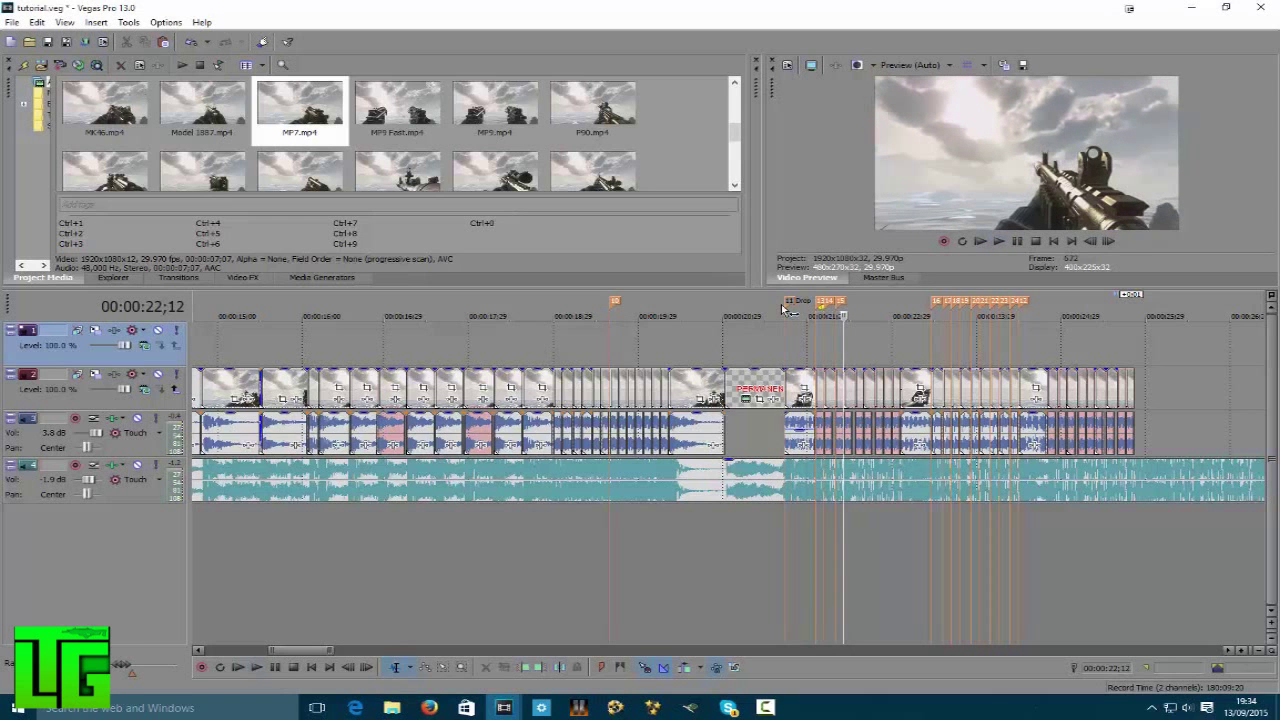
pyautogui.hotkey('ctrl', 'Home')
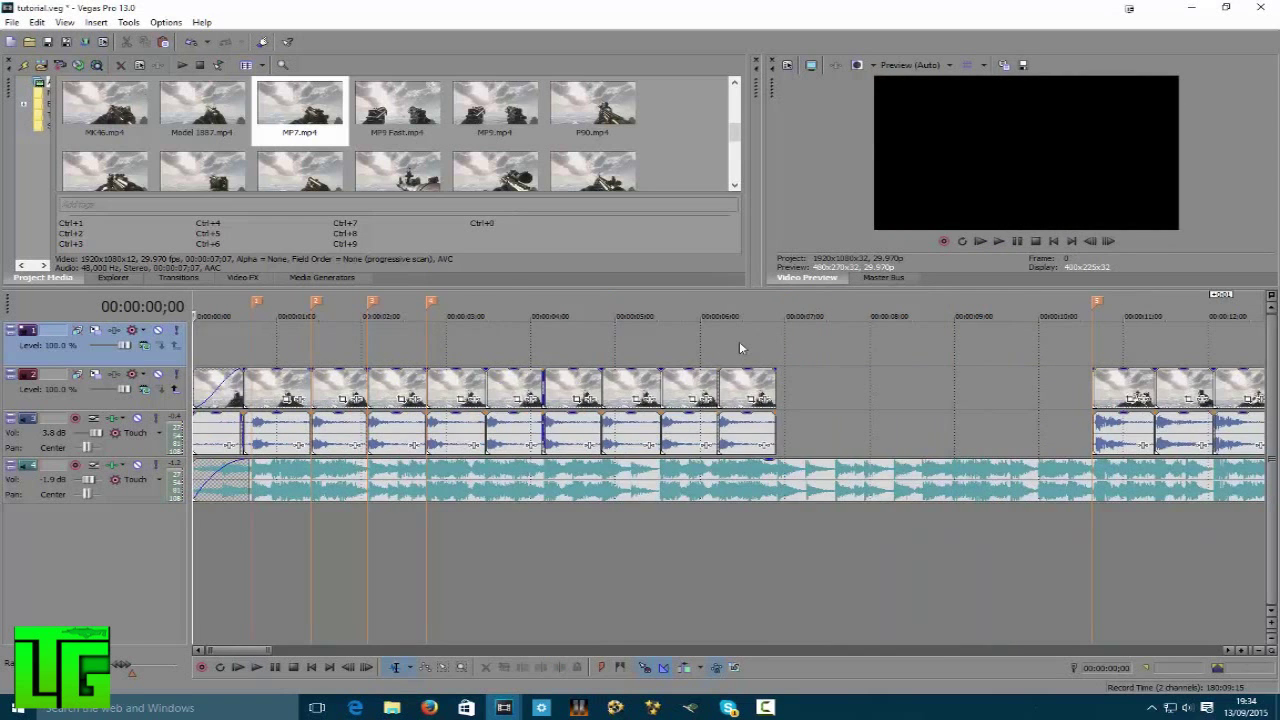
pyautogui.scroll(-4, 741, 347)
pyautogui.click(652, 307)
pyautogui.press('space')
pyautogui.scroll(7, 709, 314)
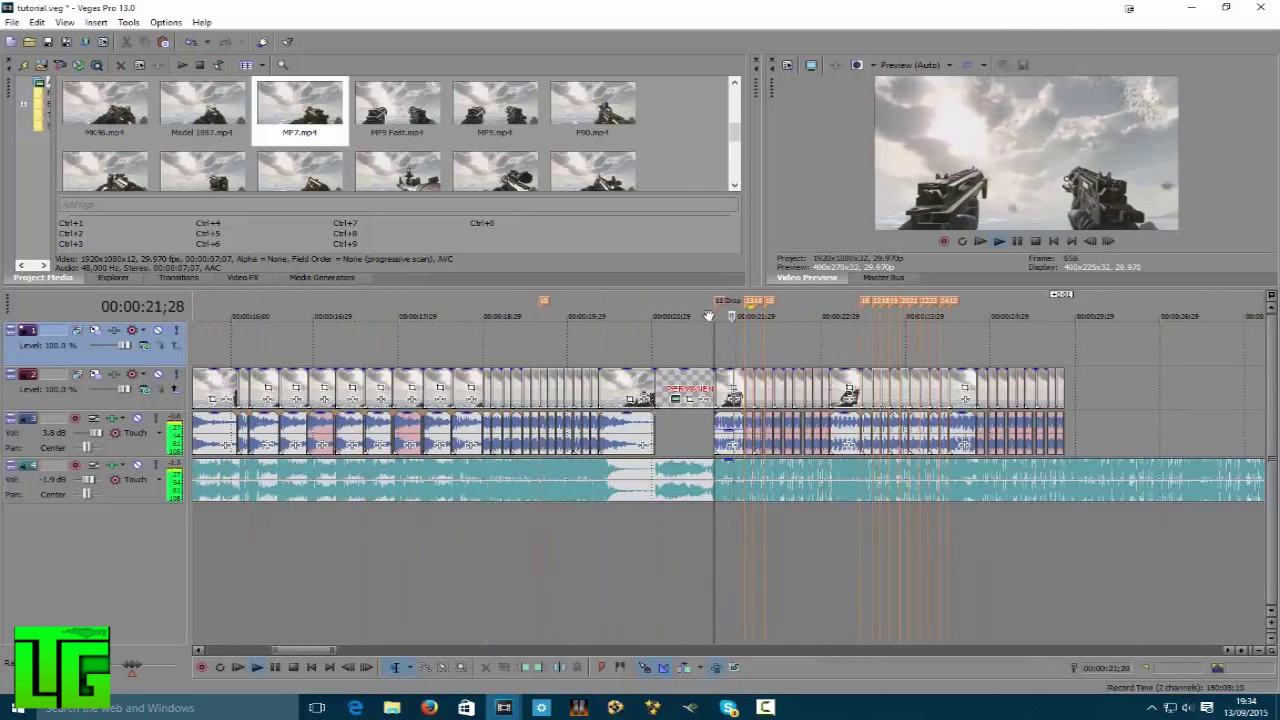
# - Add a marker on the snare hit at 00:00:22;12
pyautogui.press('Return')
pyautogui.press('Left')
pyautogui.press('Right')
pyautogui.scroll(-1, 835, 334)
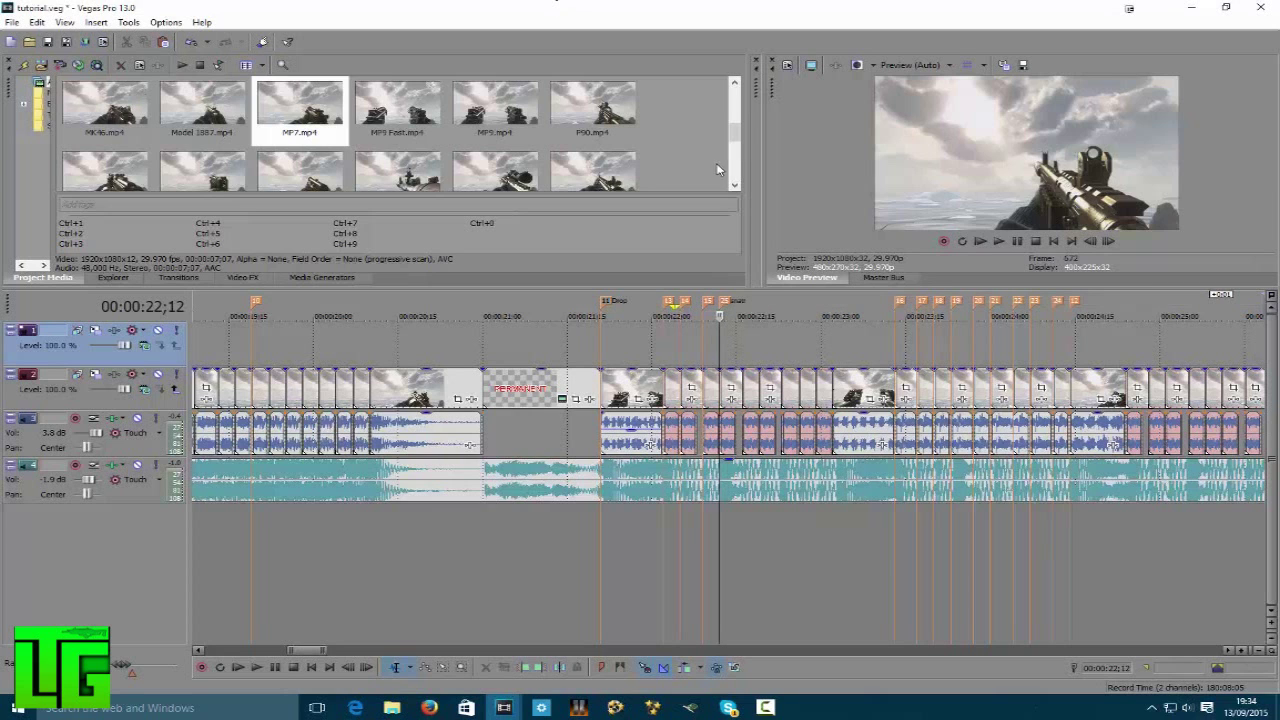
# - Rename the marker at 00:00:22;12 as "Snare"
pyautogui.rightClick(729, 305)
pyautogui.click(728, 301)
pyautogui.rightClick(729, 298)
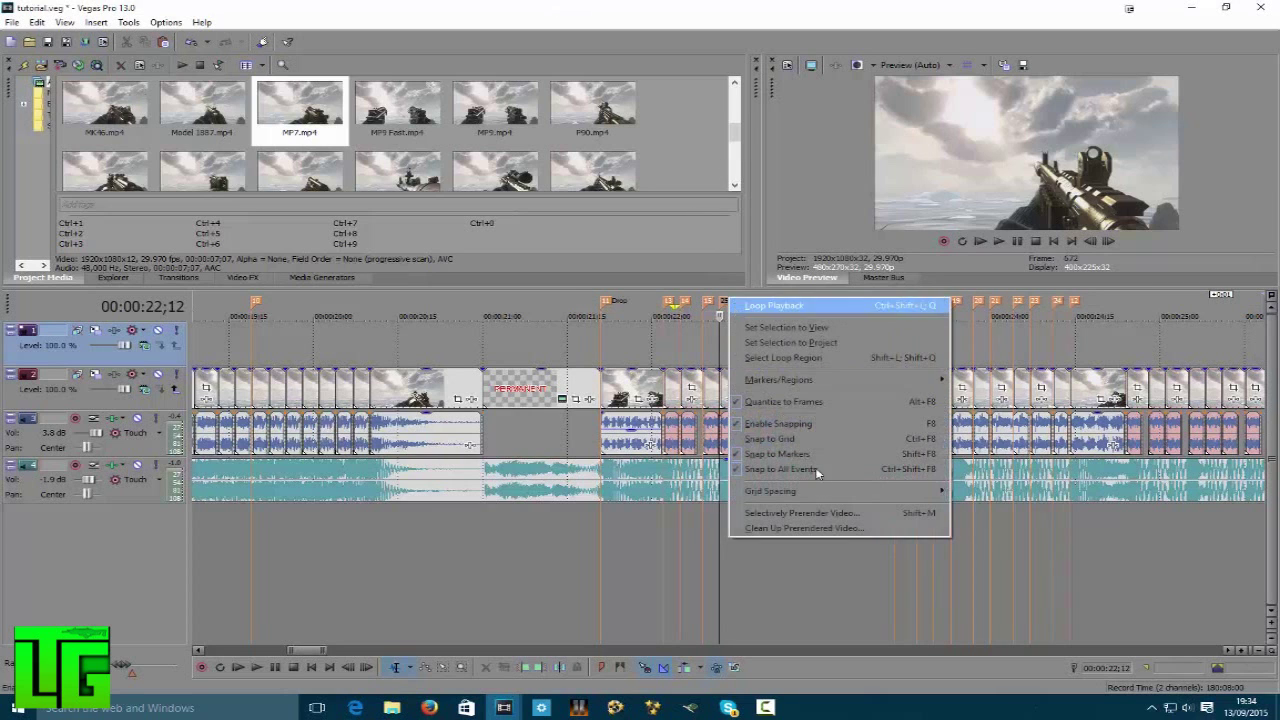
pyautogui.rightClick(722, 303)
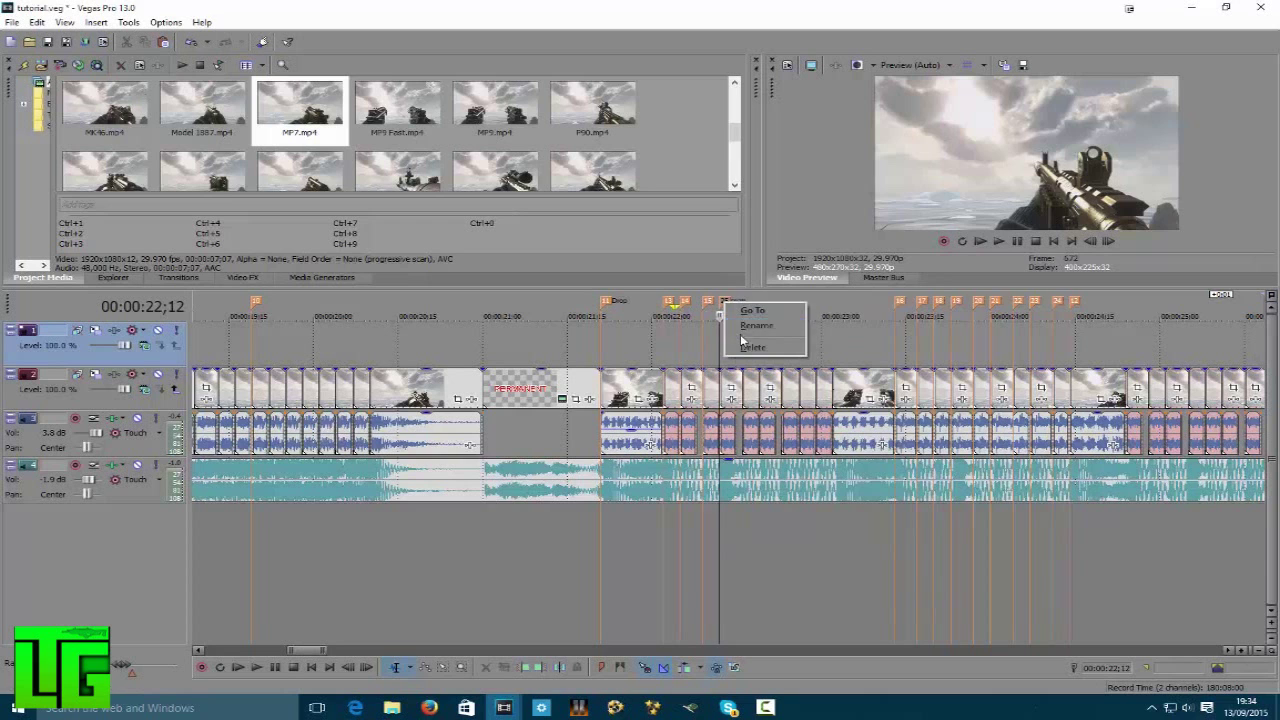
pyautogui.click(736, 325)
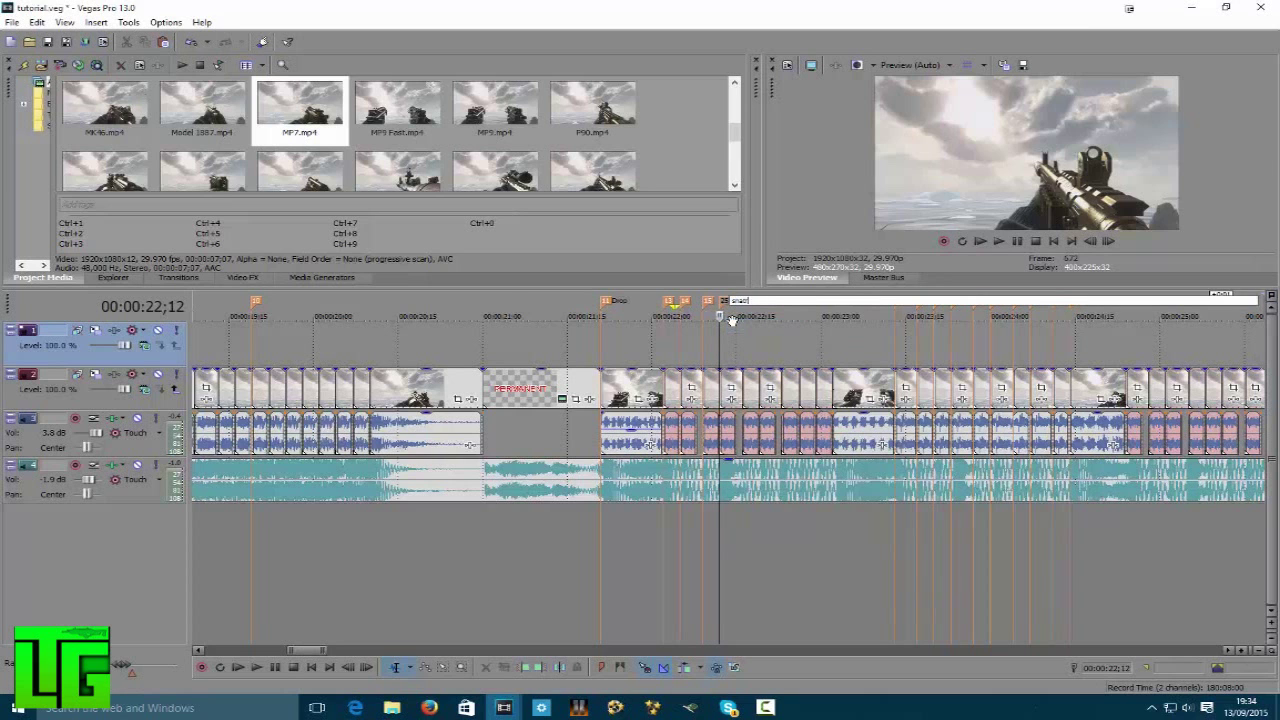
pyautogui.scroll(2, 491, 332)
pyautogui.rightClick(735, 303)
pyautogui.click(748, 322)
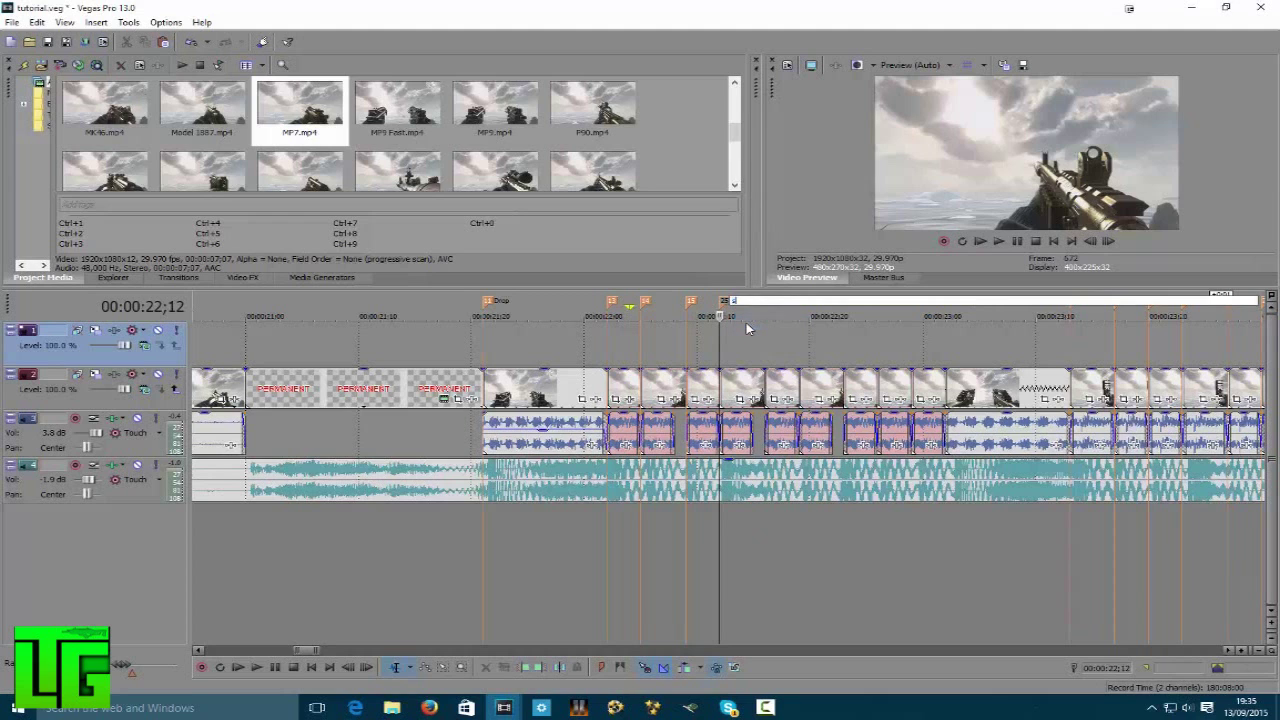
pyautogui.write('Snare')
pyautogui.press('Return')
# - Play from just before the Drop marker and return the cursor to 00:00:21;21
pyautogui.click(426, 303)
pyautogui.press('space')
pyautogui.click(482, 312)
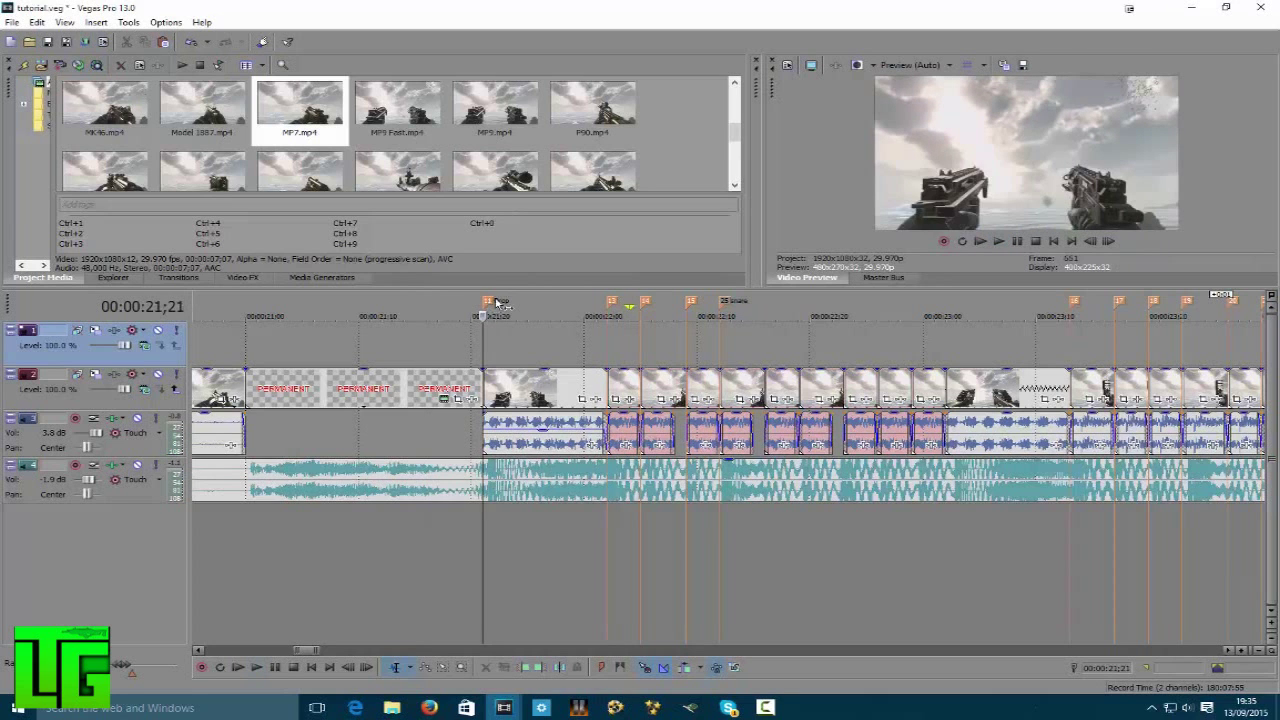
# - Place Striker.mp4 on a new track above the others, cut its lead-in before the shot, and align the rest with the Drop marker
pyautogui.moveTo(735, 128)
pyautogui.mouseDown()
pyautogui.moveTo(733, 159)
pyautogui.moveTo(735, 146)
pyautogui.mouseUp()
pyautogui.moveTo(592, 128); pyautogui.dragTo(489, 345)
pyautogui.click(561, 356)
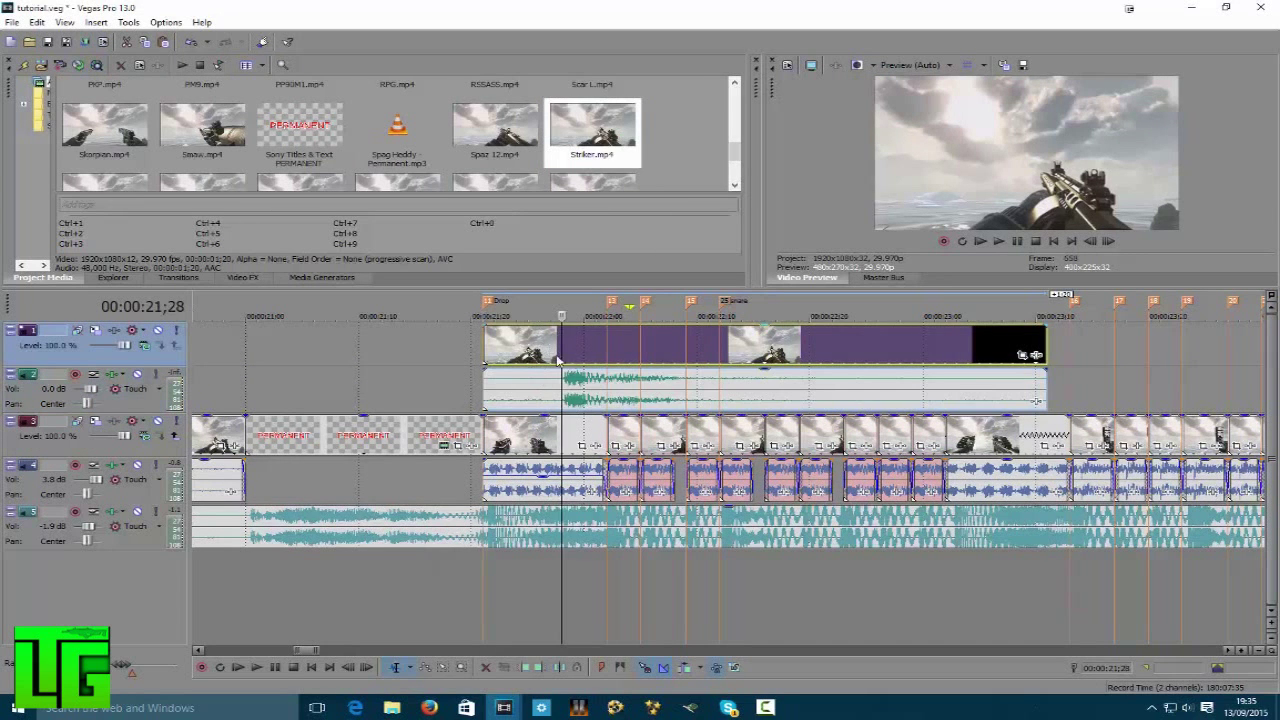
pyautogui.press('s')
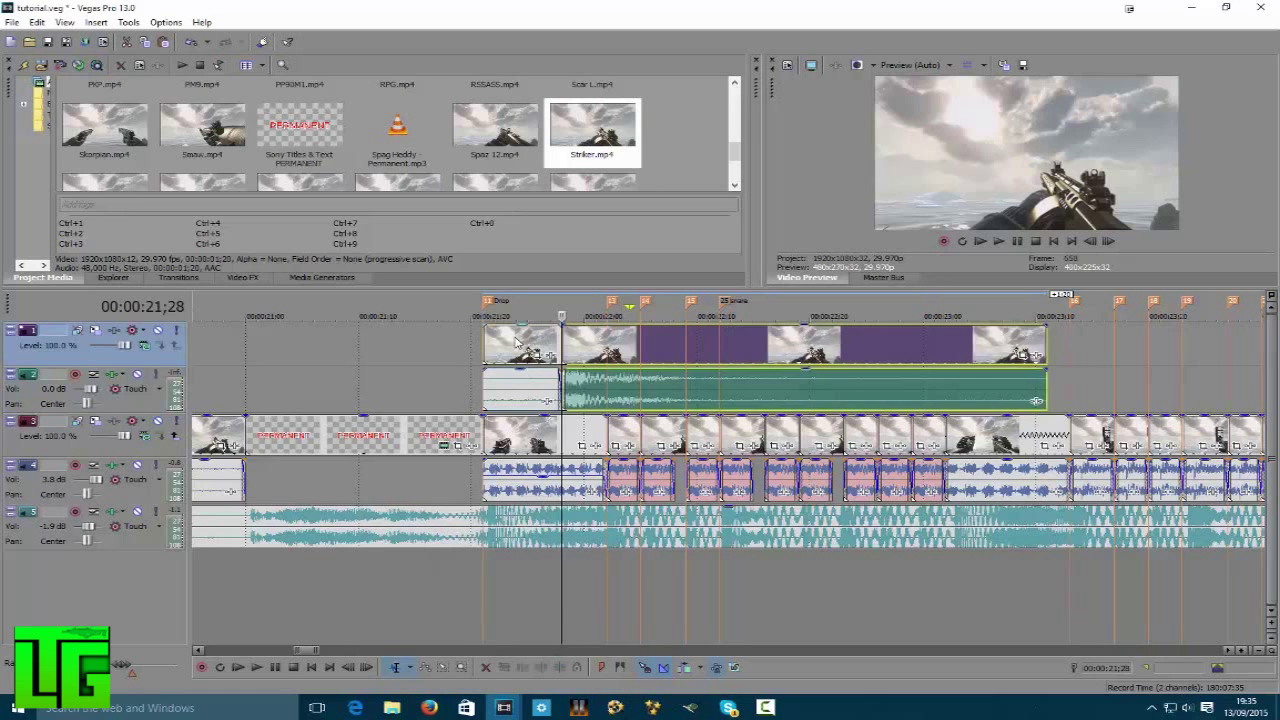
pyautogui.click(484, 348)
pyautogui.press('Delete')
pyautogui.moveTo(592, 358); pyautogui.dragTo(512, 362)
pyautogui.press('space')
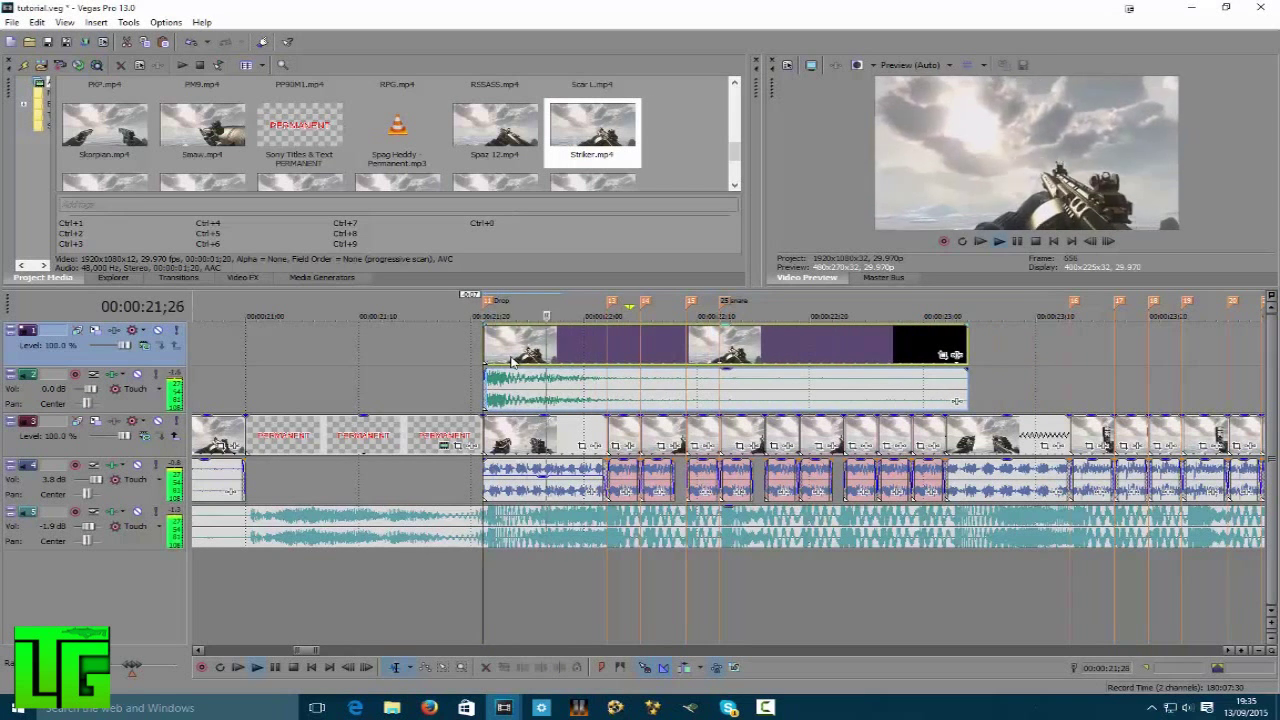
# - Shorten the Striker clip to end at the Snare marker and place Model 1887.mp4 there with its lead-in before the shot removed
pyautogui.moveTo(963, 337); pyautogui.dragTo(709, 329)
pyautogui.moveTo(738, 163); pyautogui.dragTo(738, 133)
pyautogui.moveTo(178, 153); pyautogui.dragTo(720, 345)
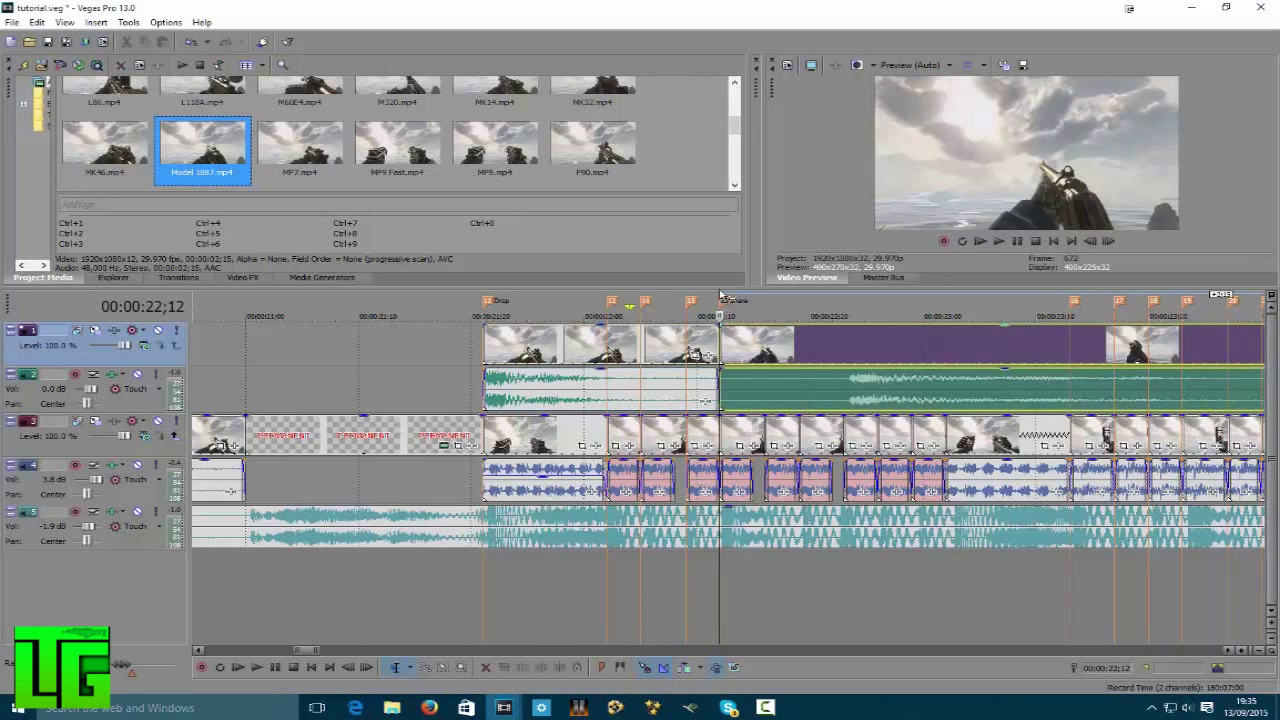
pyautogui.click(853, 357)
pyautogui.click(797, 348)
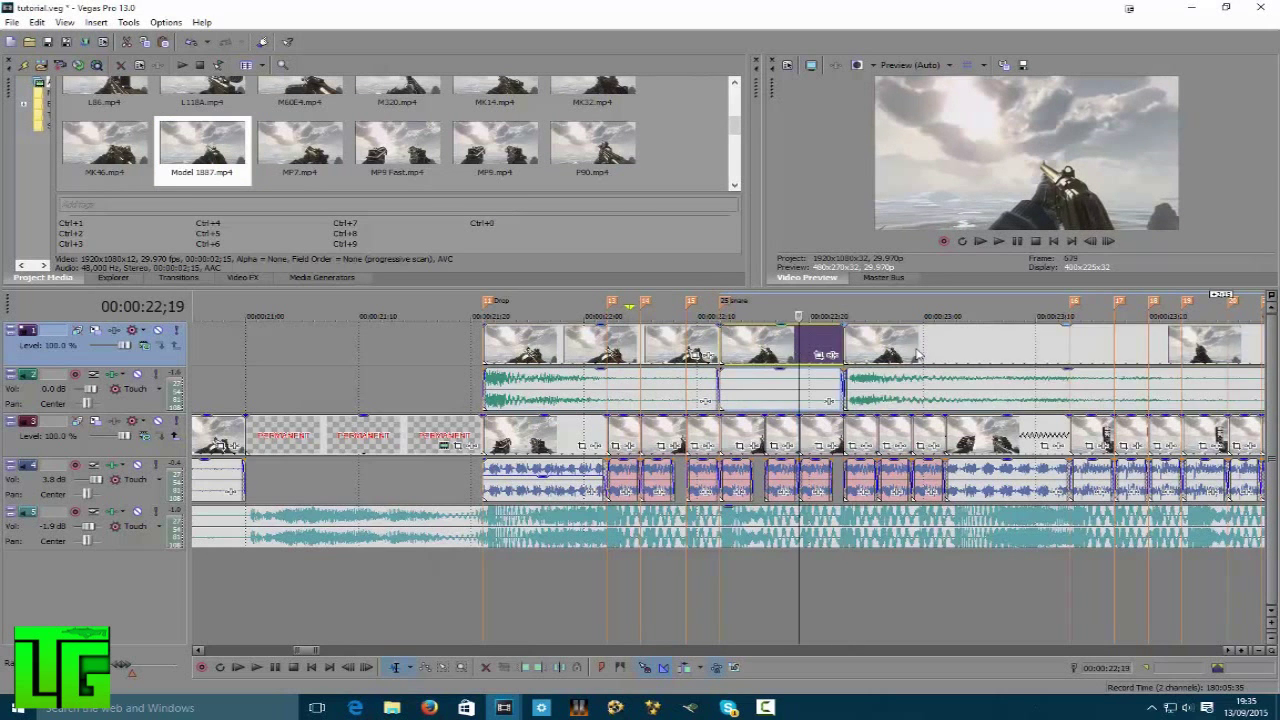
# - Play from just before the Drop marker, split the Model 1887 clip at 00:00:23;02 and delete the remainder
pyautogui.click(497, 302)
pyautogui.press('space')
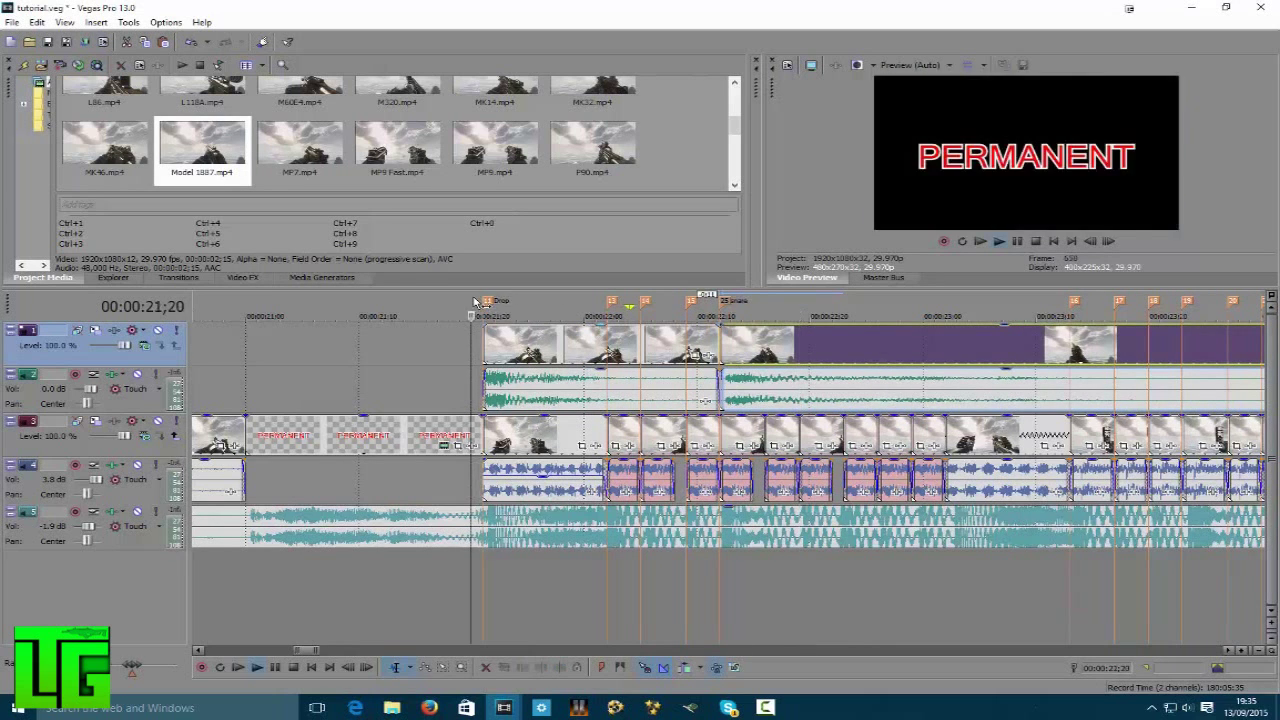
pyautogui.press('Return')
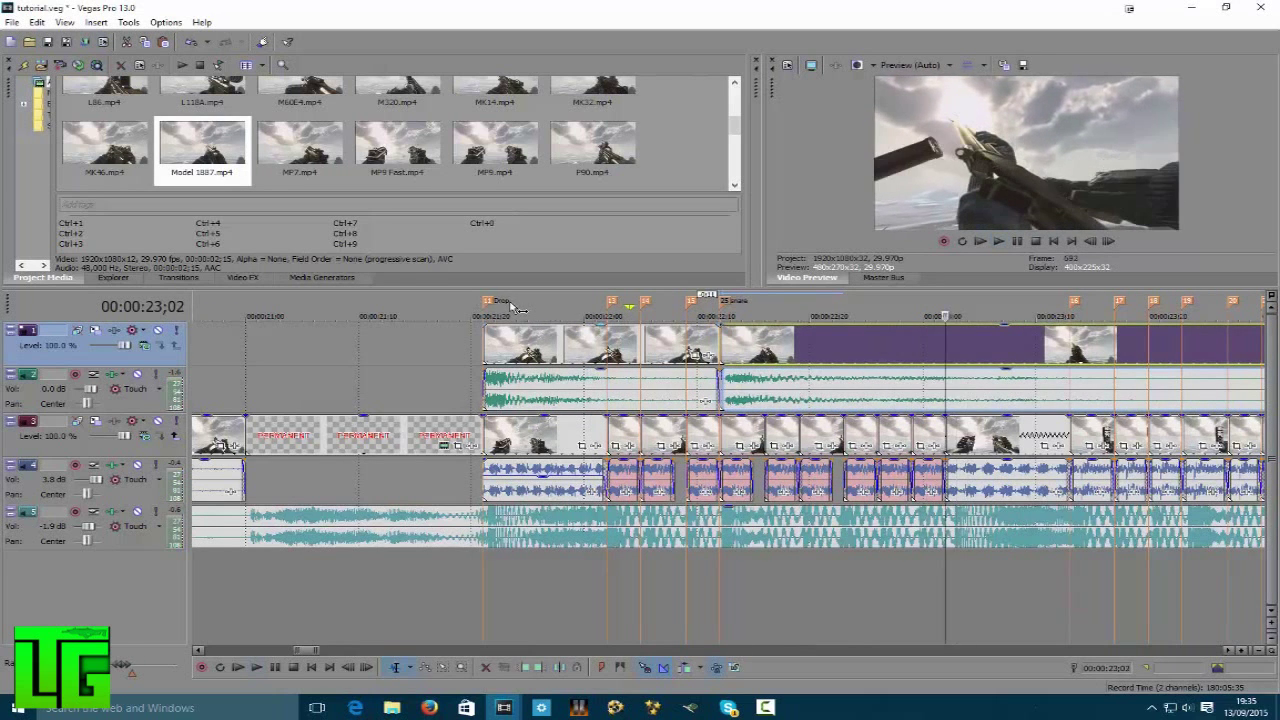
pyautogui.press('s')
pyautogui.click(988, 354)
pyautogui.press('Delete')
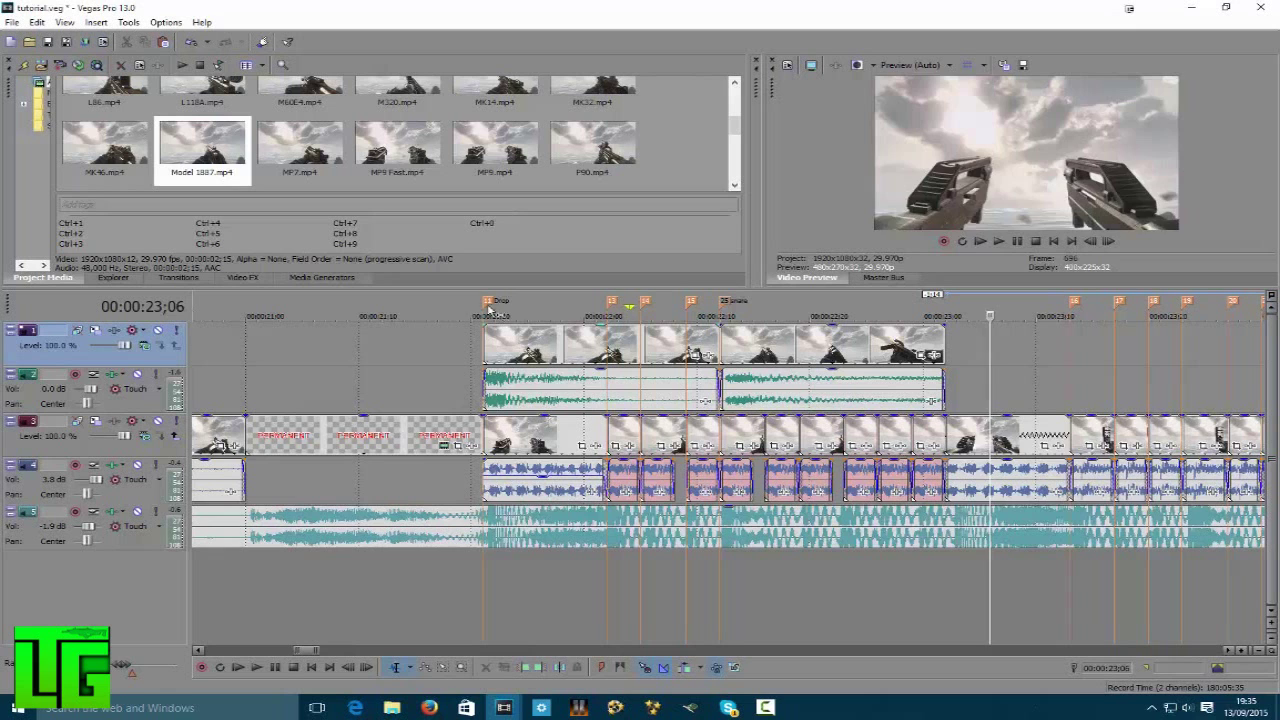
# - Replay from just before the Drop marker to examine how the Striker and Model 1887 shots follow the beat
pyautogui.click(482, 303)
pyautogui.press('space')
pyautogui.press('space')
pyautogui.press('space')
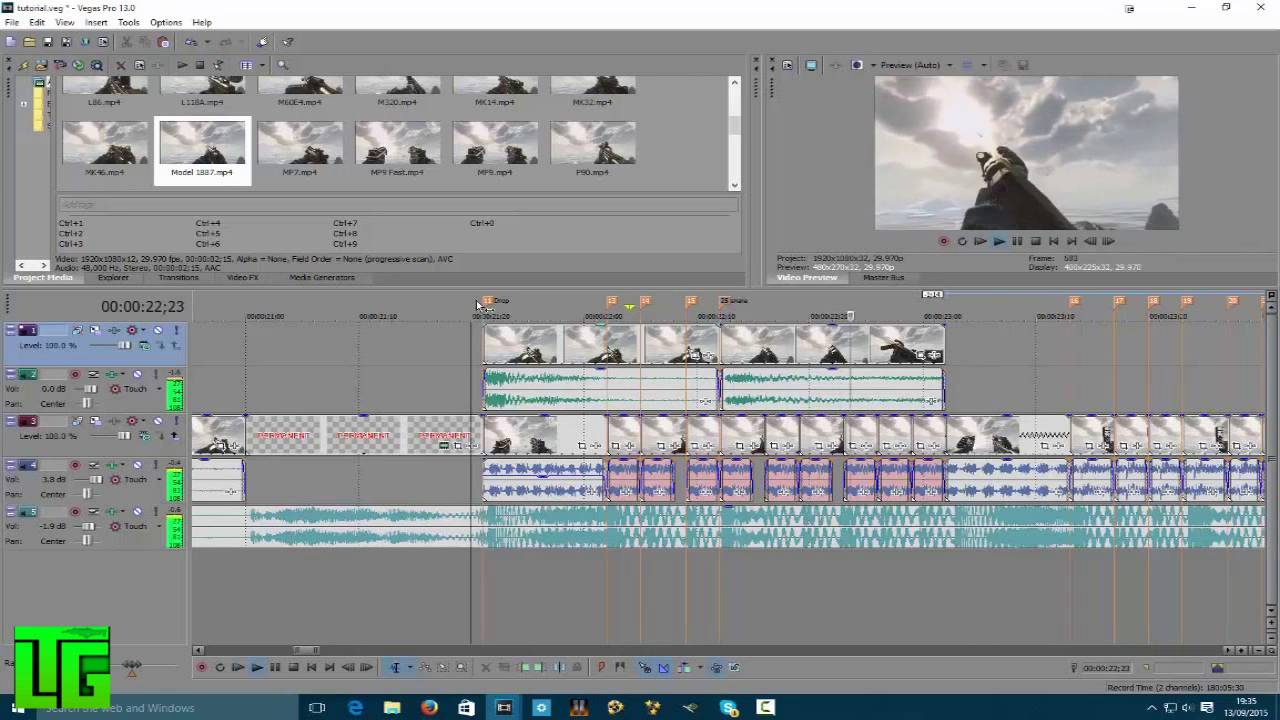
# - Open Pan/Crop for the Striker clip above the Drop marker and expand its workspace settings
pyautogui.click(560, 340)
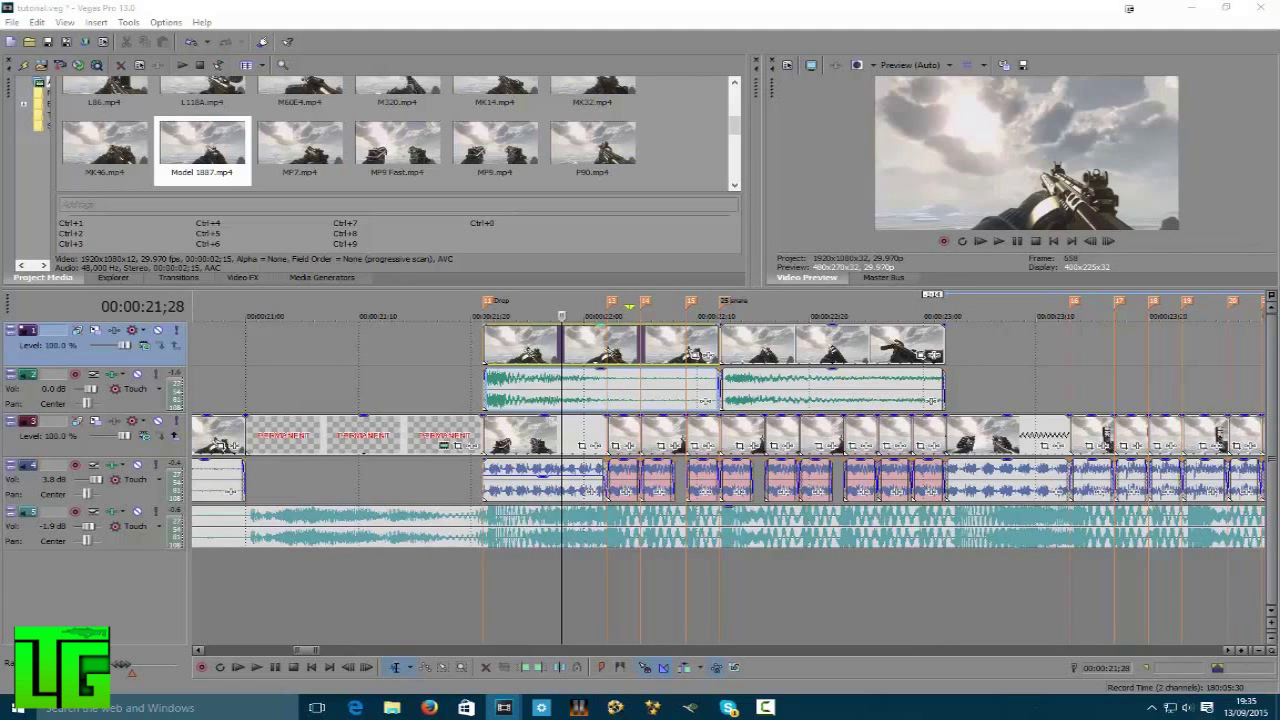
pyautogui.click(697, 355)
pyautogui.moveTo(597, 166); pyautogui.dragTo(429, 119)
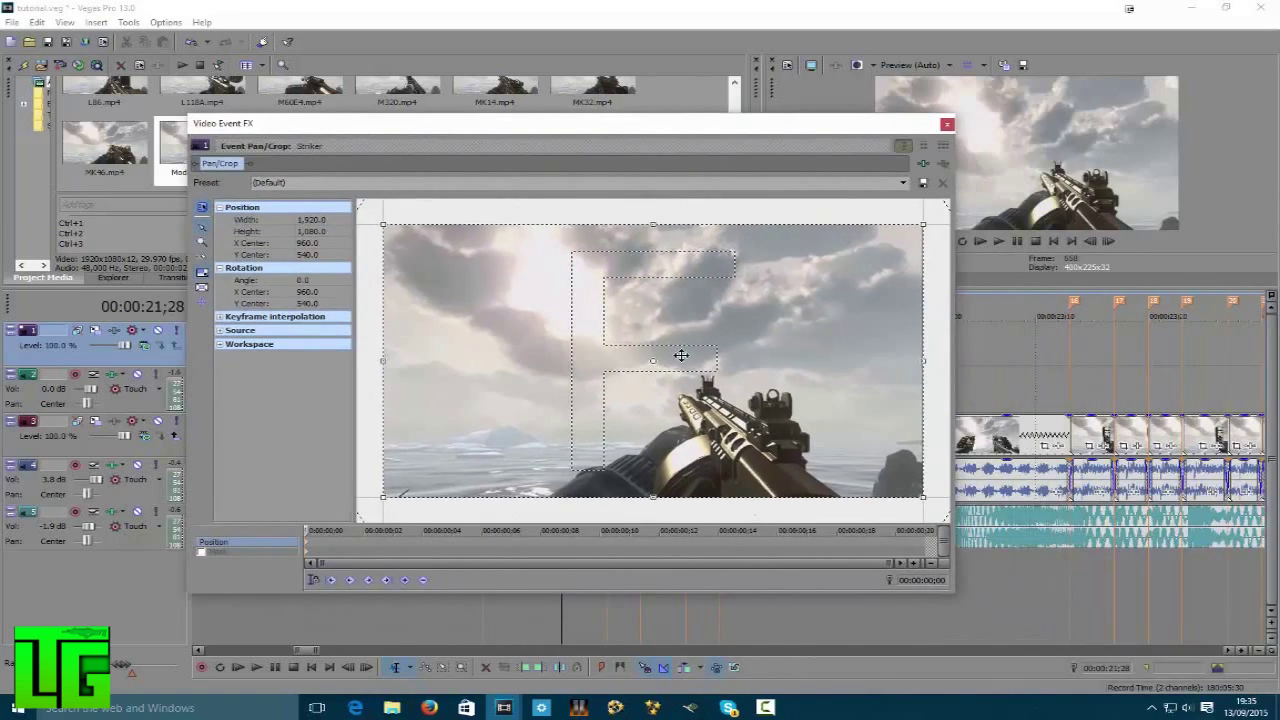
pyautogui.scroll(-2, 686, 350)
pyautogui.scroll(-5, 686, 350)
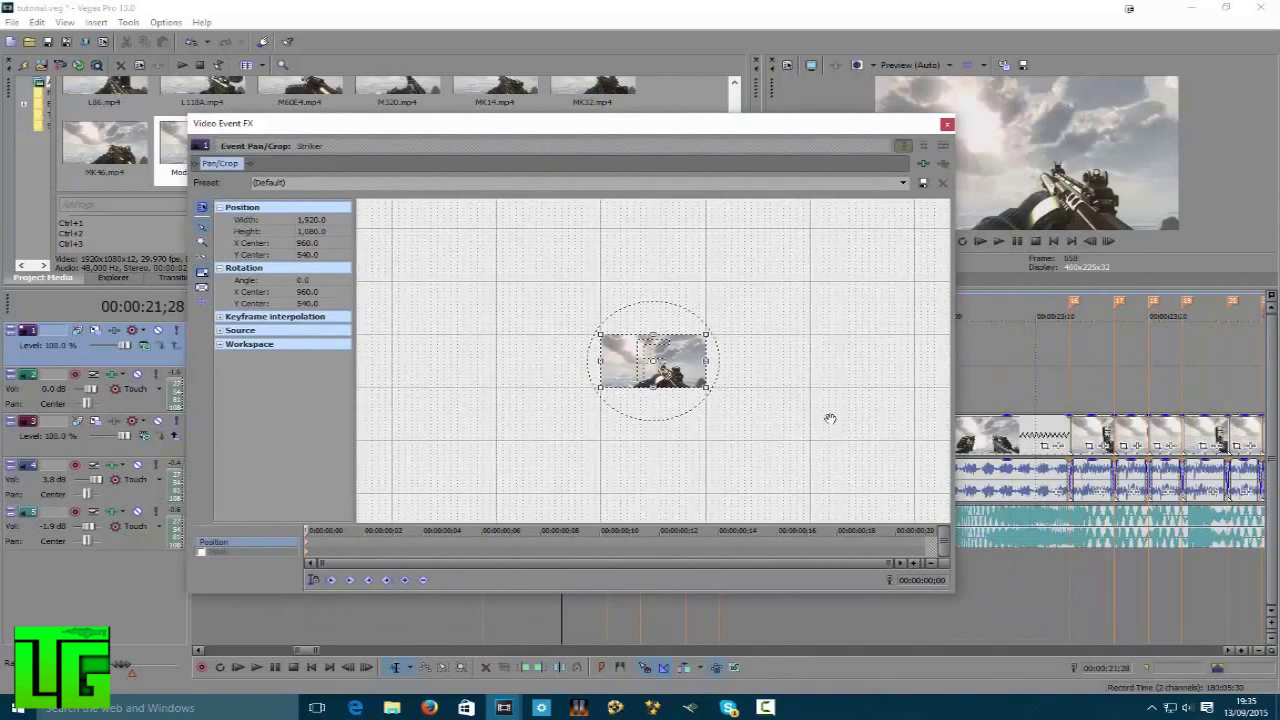
pyautogui.moveTo(829, 420); pyautogui.dragTo(716, 352)
pyautogui.scroll(2, 716, 352)
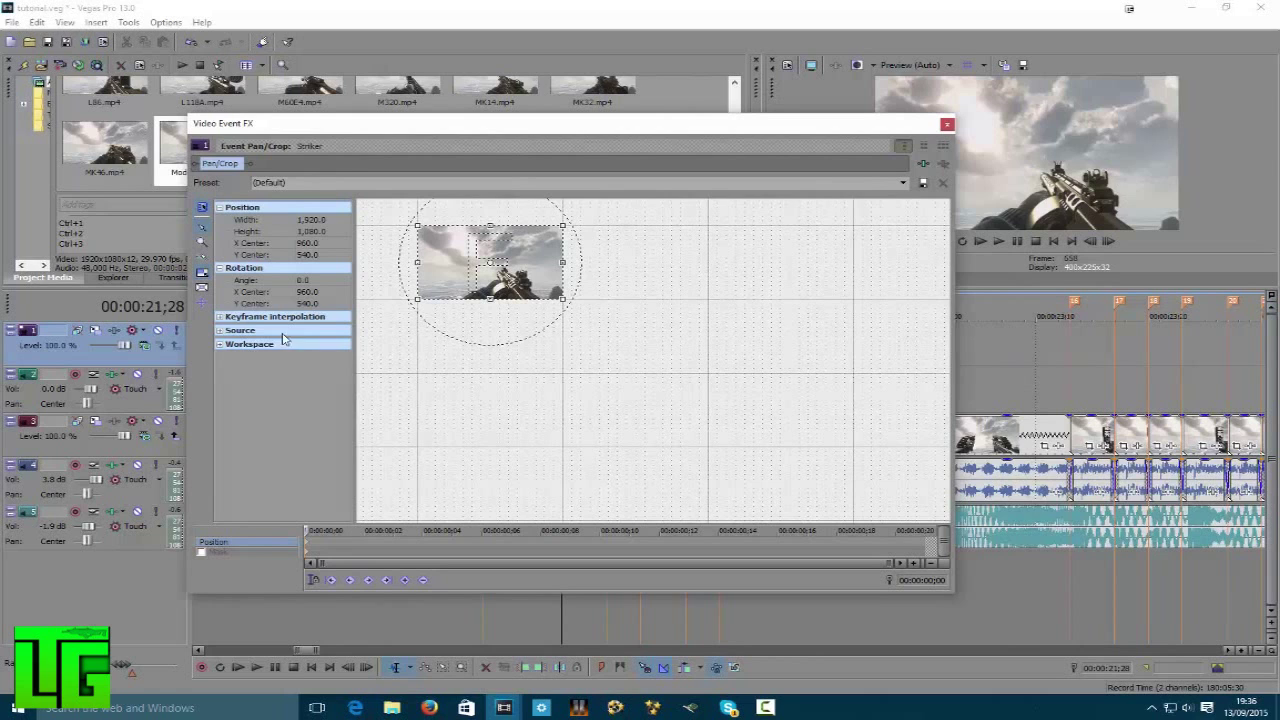
pyautogui.click(218, 345)
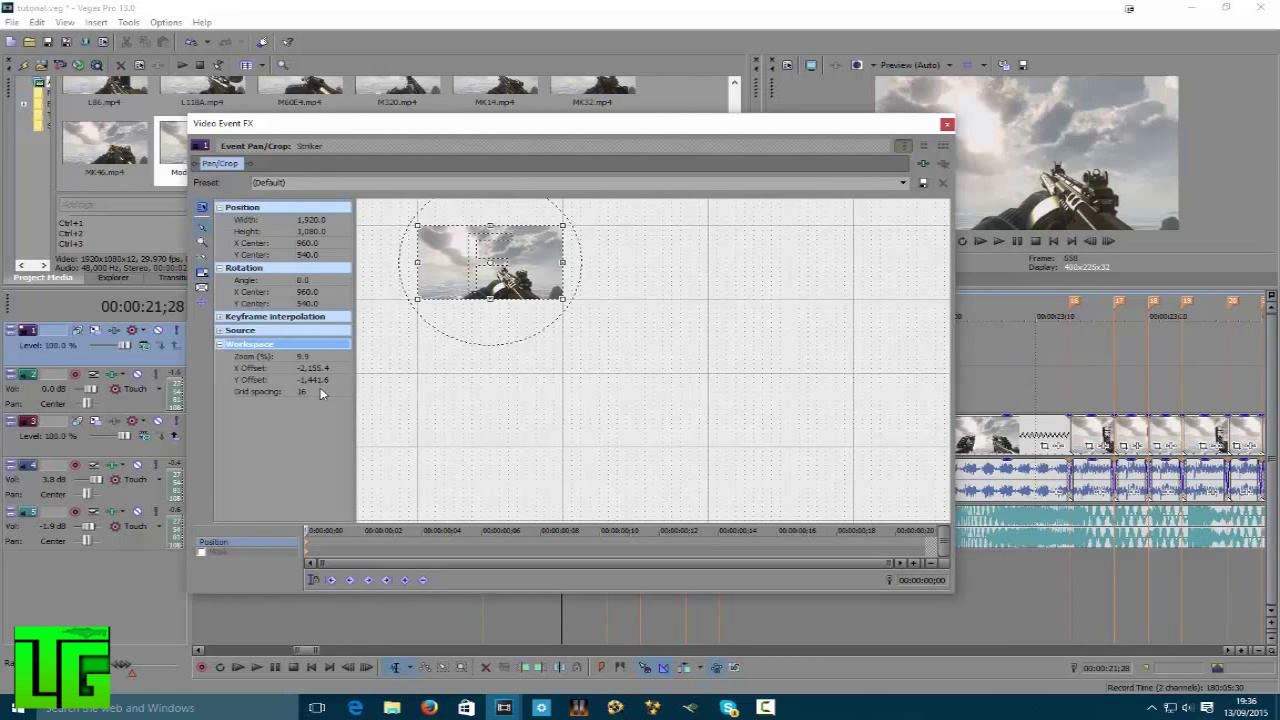
pyautogui.click(318, 357)
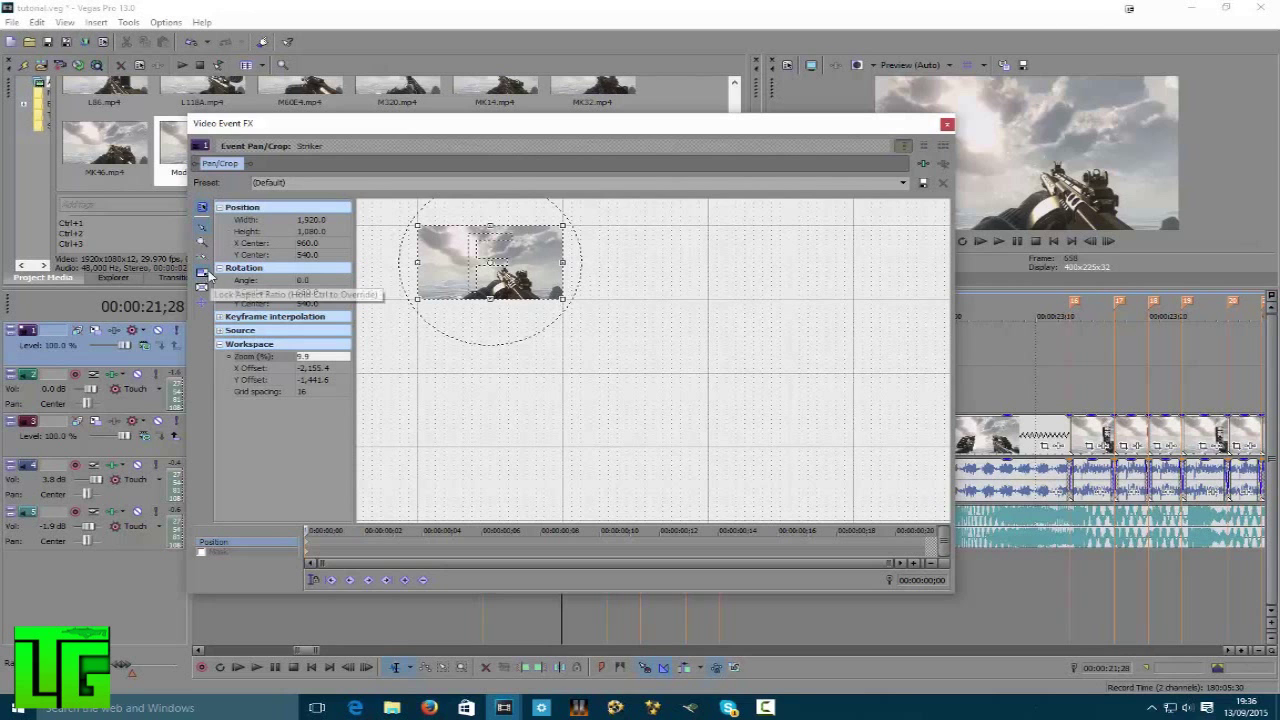
# - Shrink the Striker picture into the frame's upper-left corner with a 5,757.2 by 3,238.4 crop, saved as preset "left corner beat", and preview it
pyautogui.moveTo(563, 300); pyautogui.dragTo(854, 458)
pyautogui.scroll(4, 854, 449)
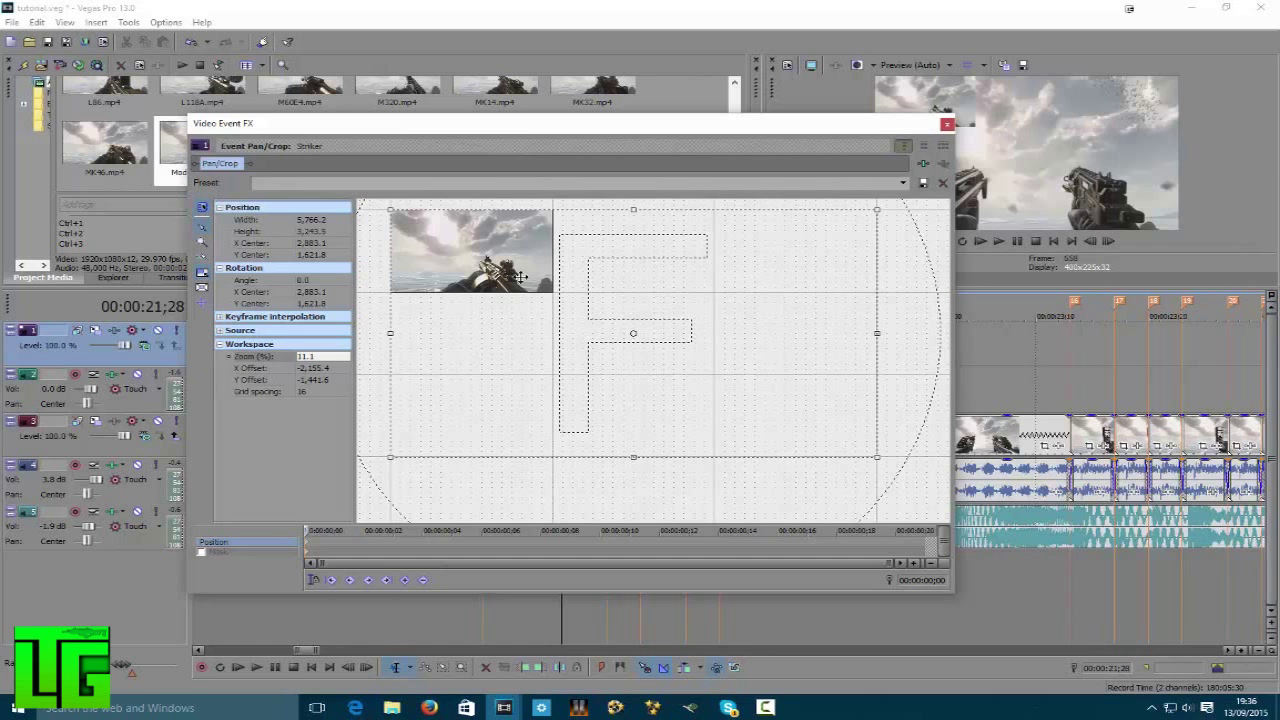
pyautogui.moveTo(878, 459)
pyautogui.mouseDown()
pyautogui.moveTo(720, 374)
pyautogui.moveTo(878, 475)
pyautogui.mouseUp()
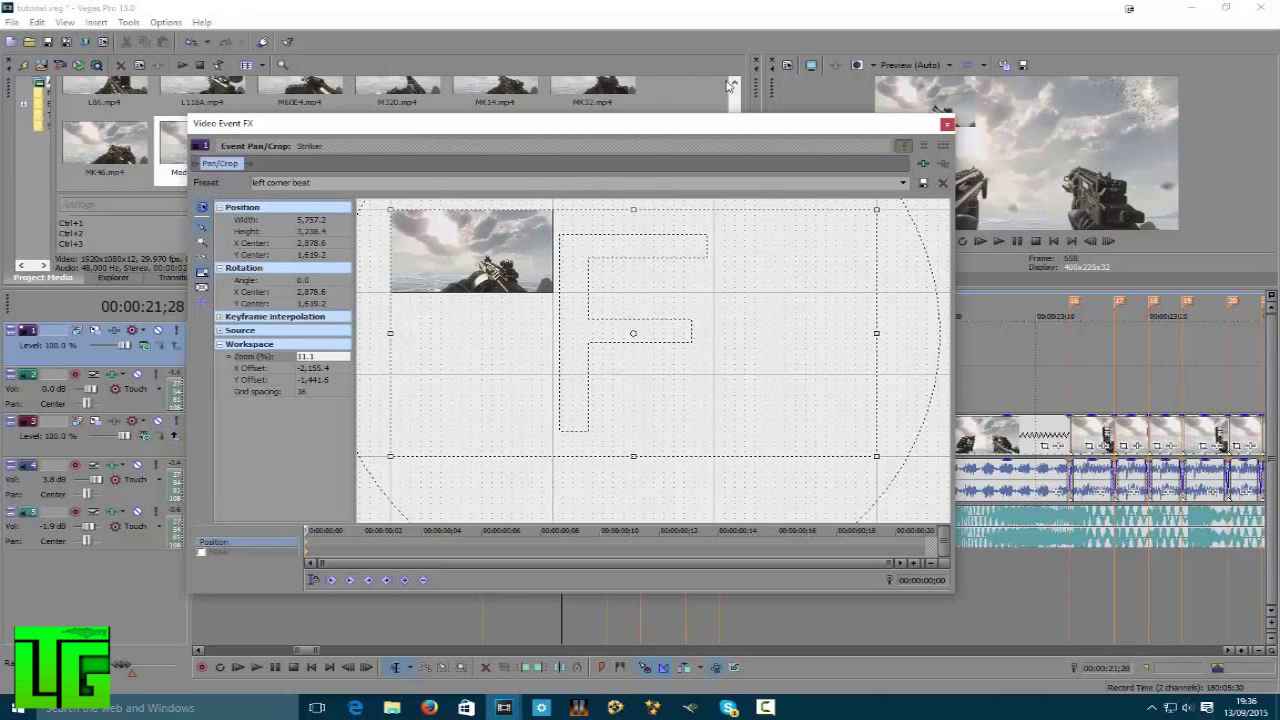
pyautogui.click(947, 124)
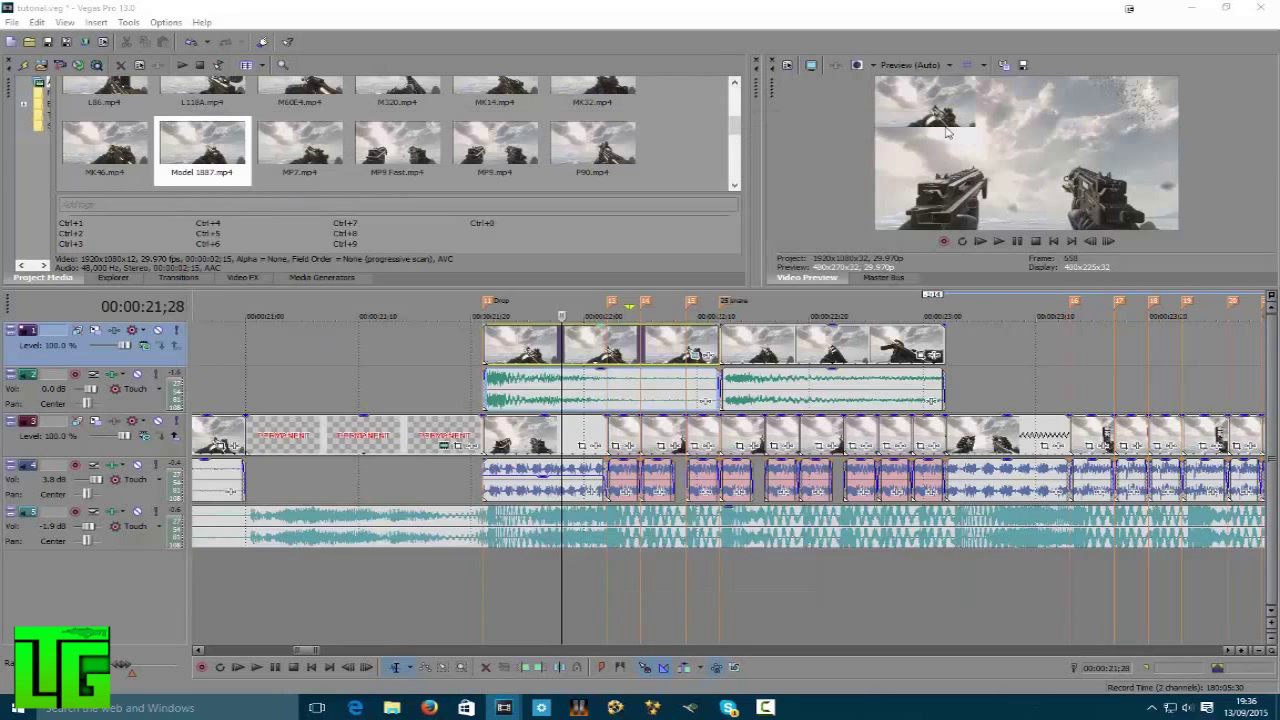
pyautogui.click(468, 308)
pyautogui.press('space')
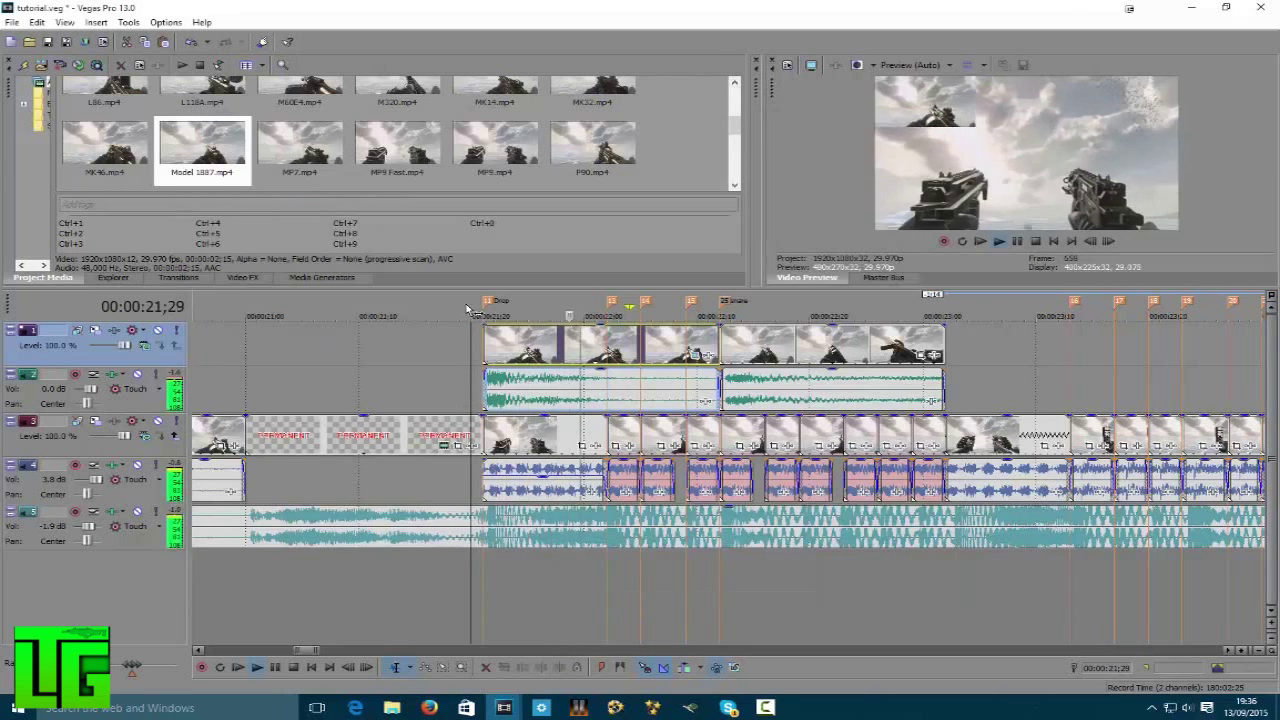
# - Apply the "left corner beat" Pan/Crop preset to the Model 1887 clip and preview from just before the Drop marker
pyautogui.click(799, 348)
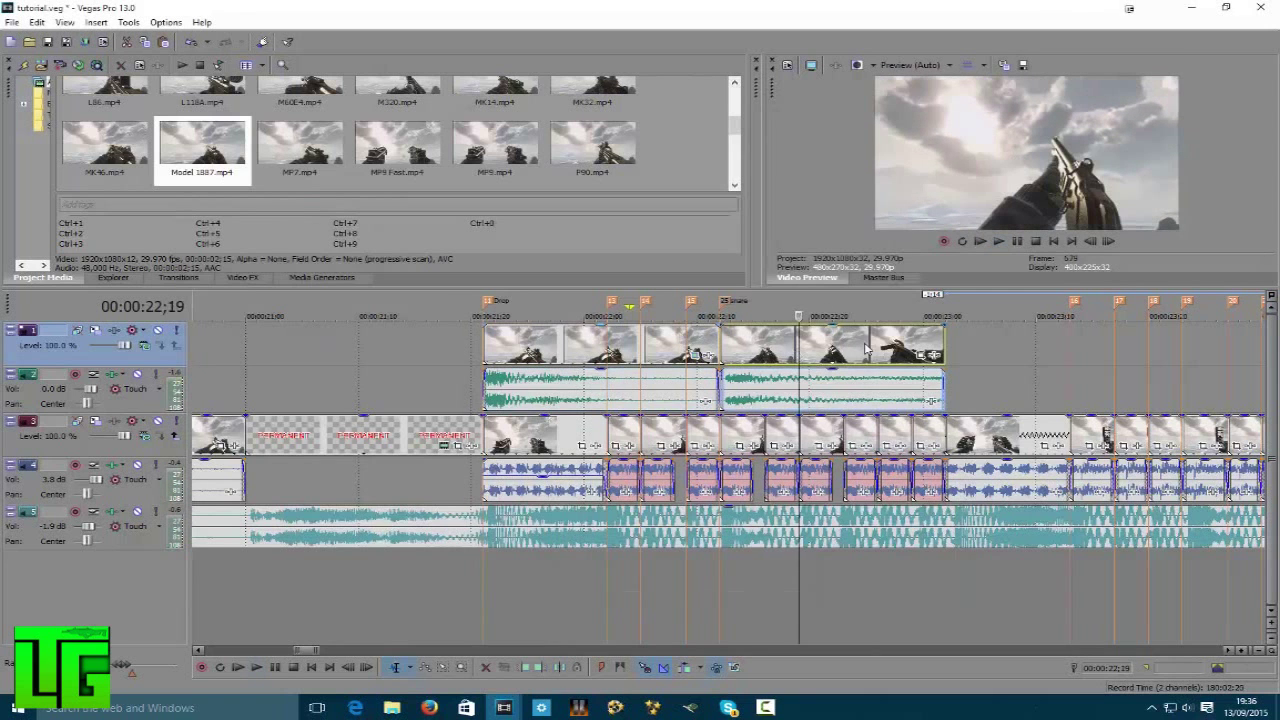
pyautogui.click(921, 356)
pyautogui.scroll(-6, 645, 342)
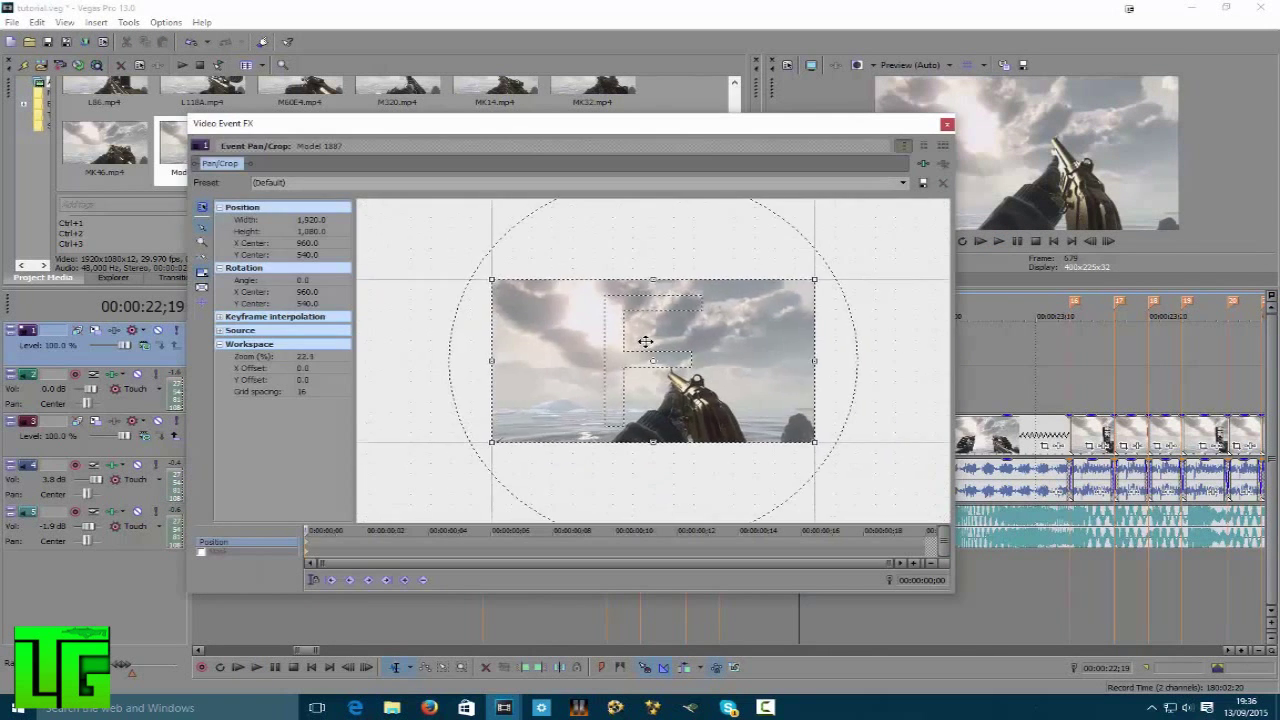
pyautogui.click(907, 183)
pyautogui.click(543, 292)
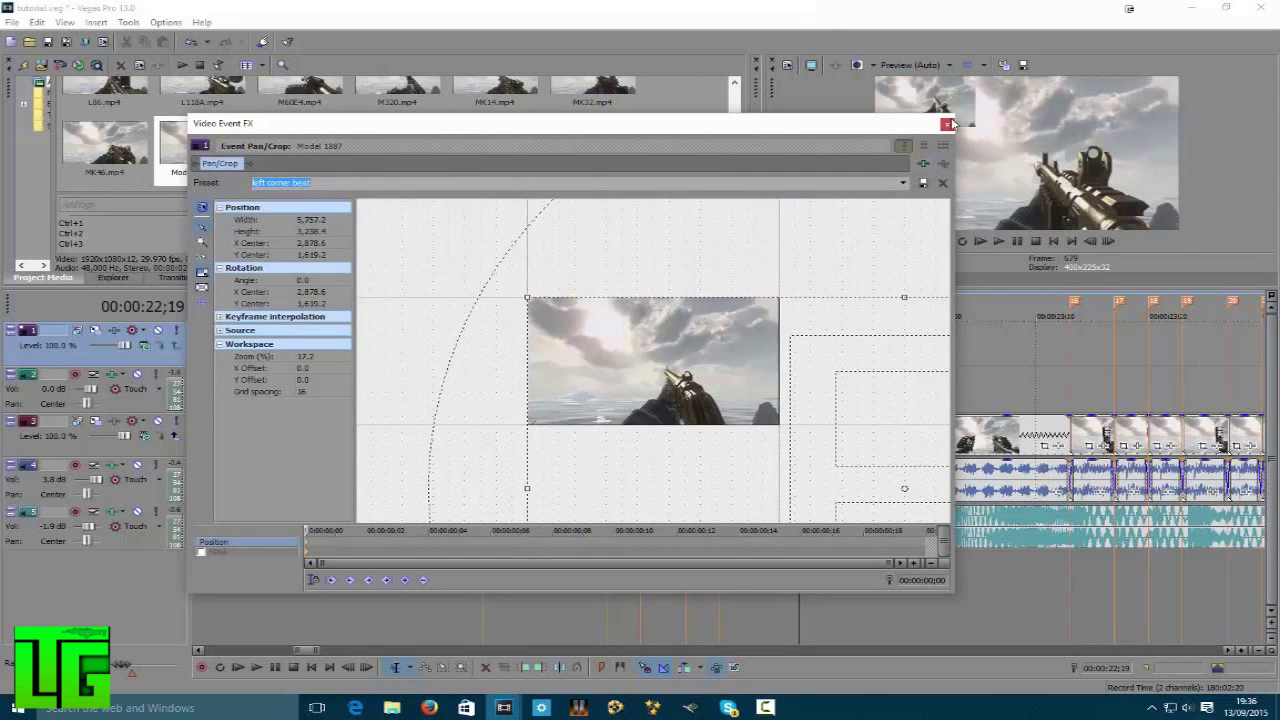
pyautogui.click(947, 124)
pyautogui.click(471, 307)
pyautogui.press('space')
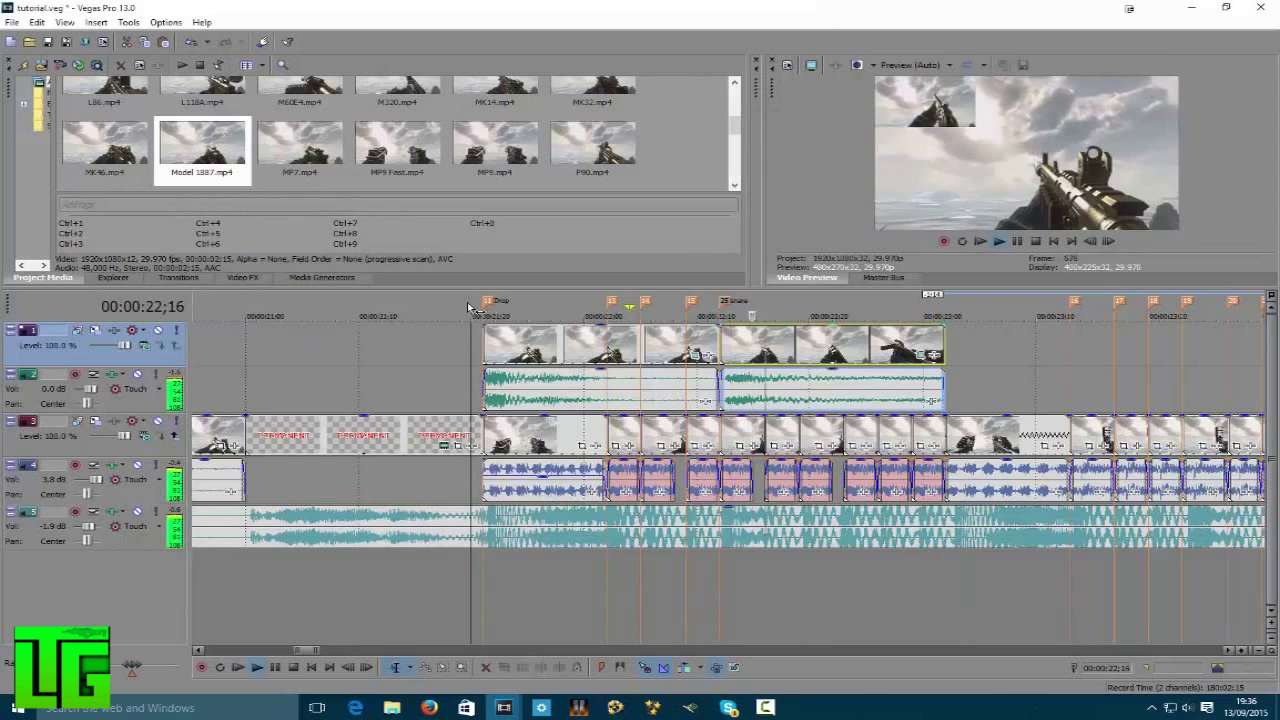
pyautogui.press('Return')
# - Reopen Pan/Crop for the Model 1887 clip and restore its default framing
pyautogui.click(855, 340)
pyautogui.click(920, 355)
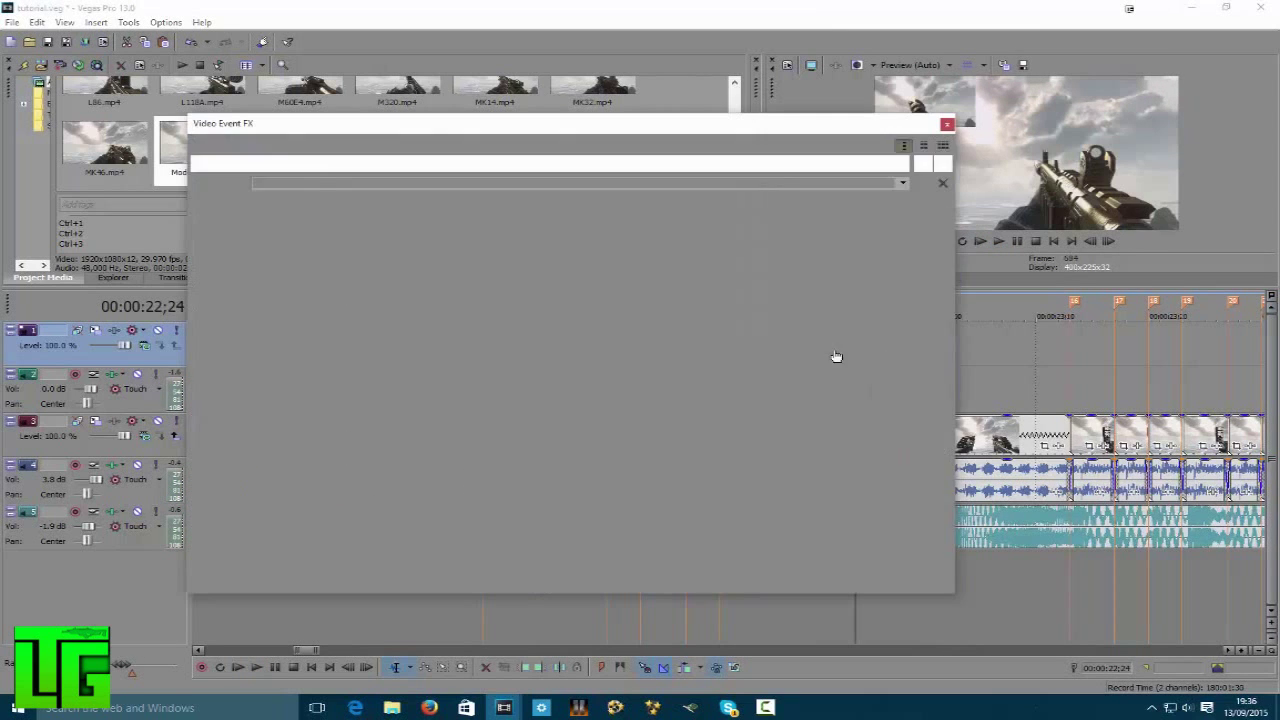
pyautogui.rightClick(618, 280)
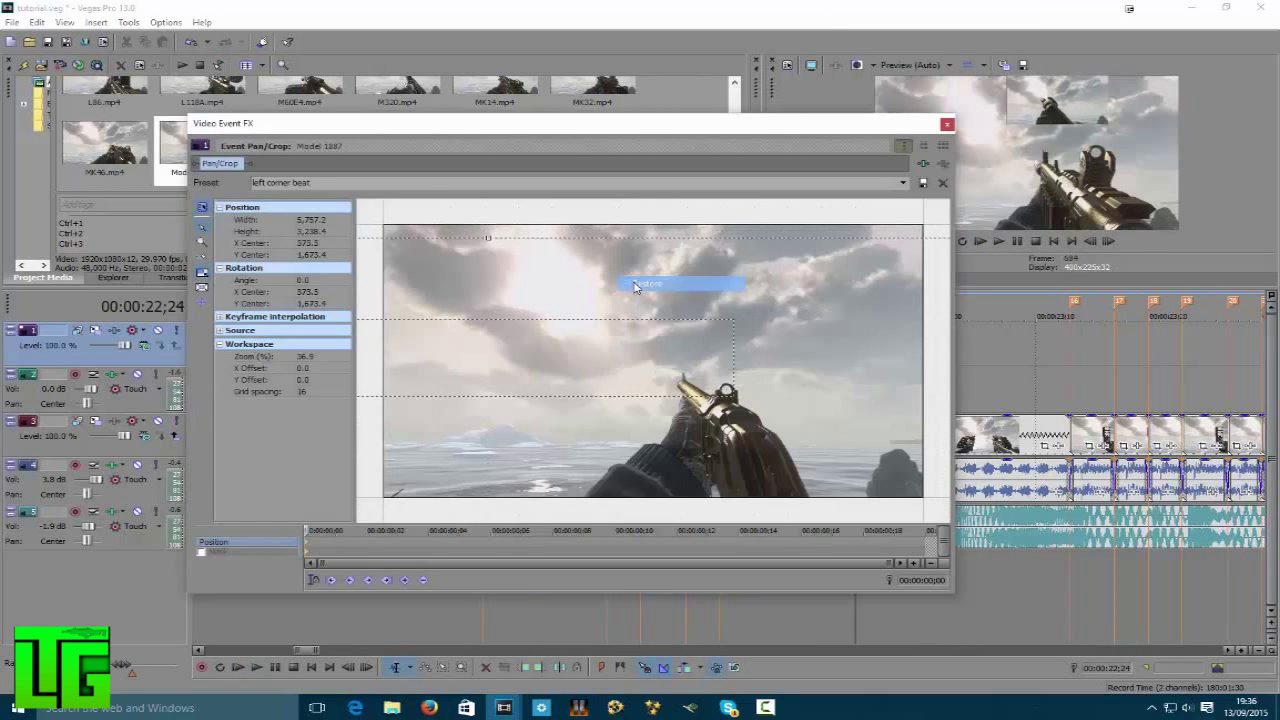
pyautogui.click(634, 286)
# - Shrink the Model 1887 picture into the frame's upper-right corner with a 5,741.6 by 3,229.7 crop centred at -964.5, 1,628.6
pyautogui.scroll(-5, 534, 371)
pyautogui.moveTo(466, 386); pyautogui.dragTo(604, 313)
pyautogui.scroll(2, 604, 313)
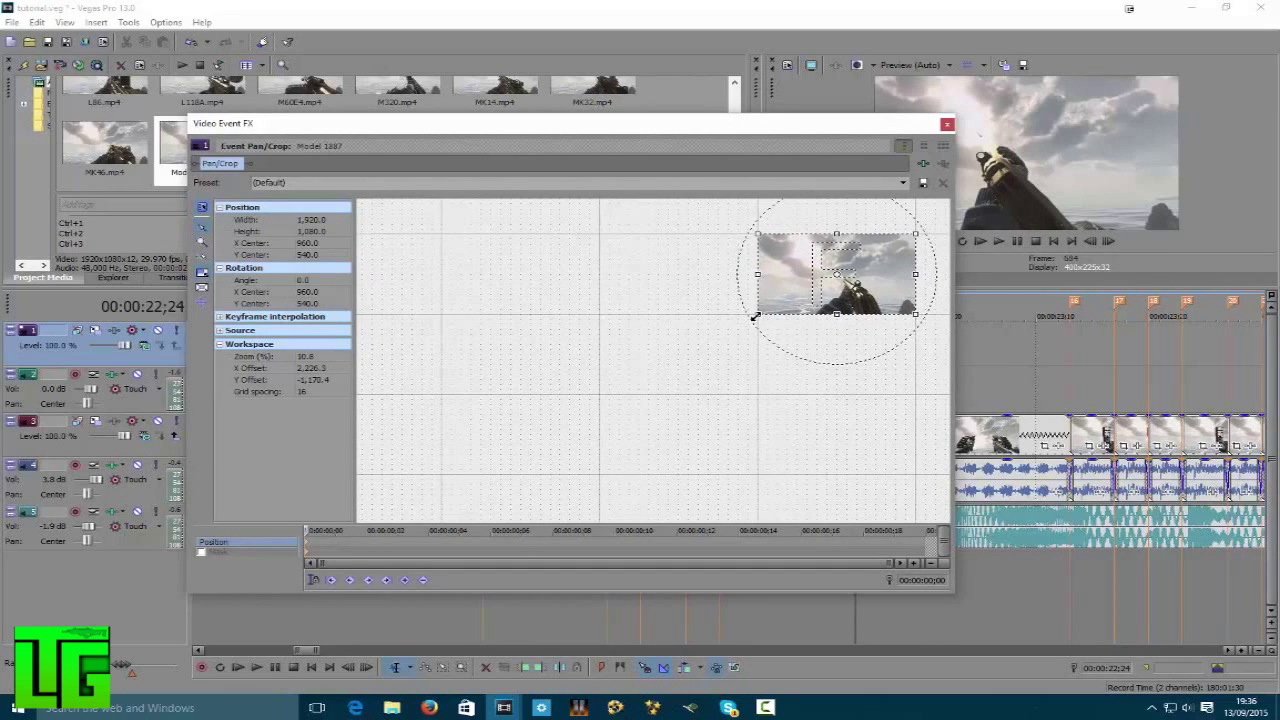
pyautogui.moveTo(741, 327); pyautogui.dragTo(503, 409)
pyautogui.scroll(5, 443, 457)
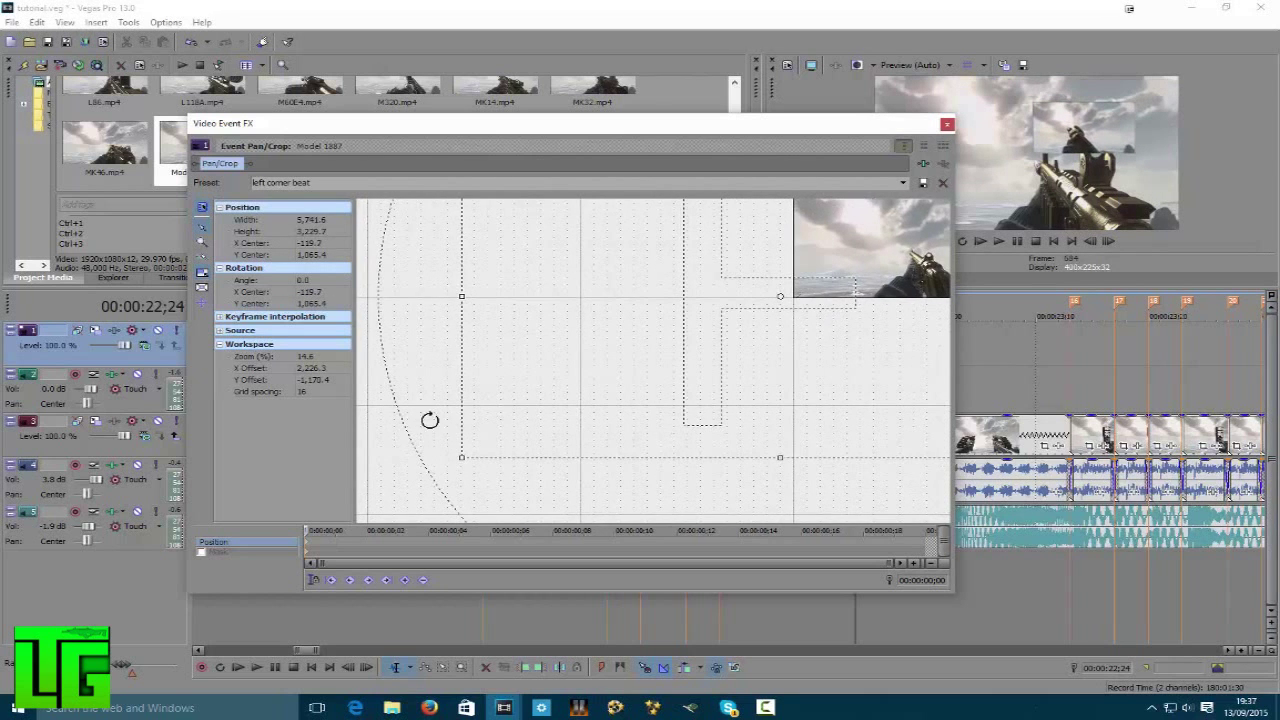
pyautogui.moveTo(415, 422); pyautogui.dragTo(477, 393)
pyautogui.moveTo(680, 345); pyautogui.dragTo(587, 401)
pyautogui.scroll(-2, 587, 401)
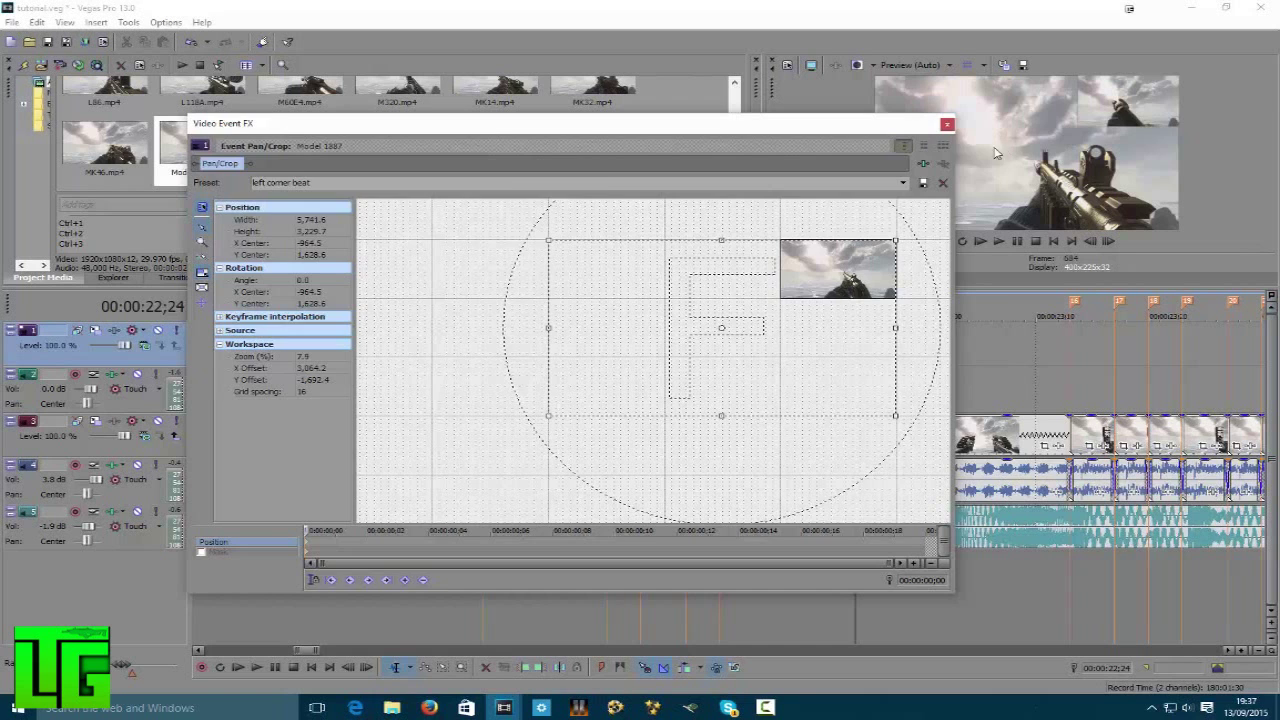
pyautogui.click(946, 128)
# - Play from just before the Drop marker to examine the two corner clips against the main footage
pyautogui.click(686, 303)
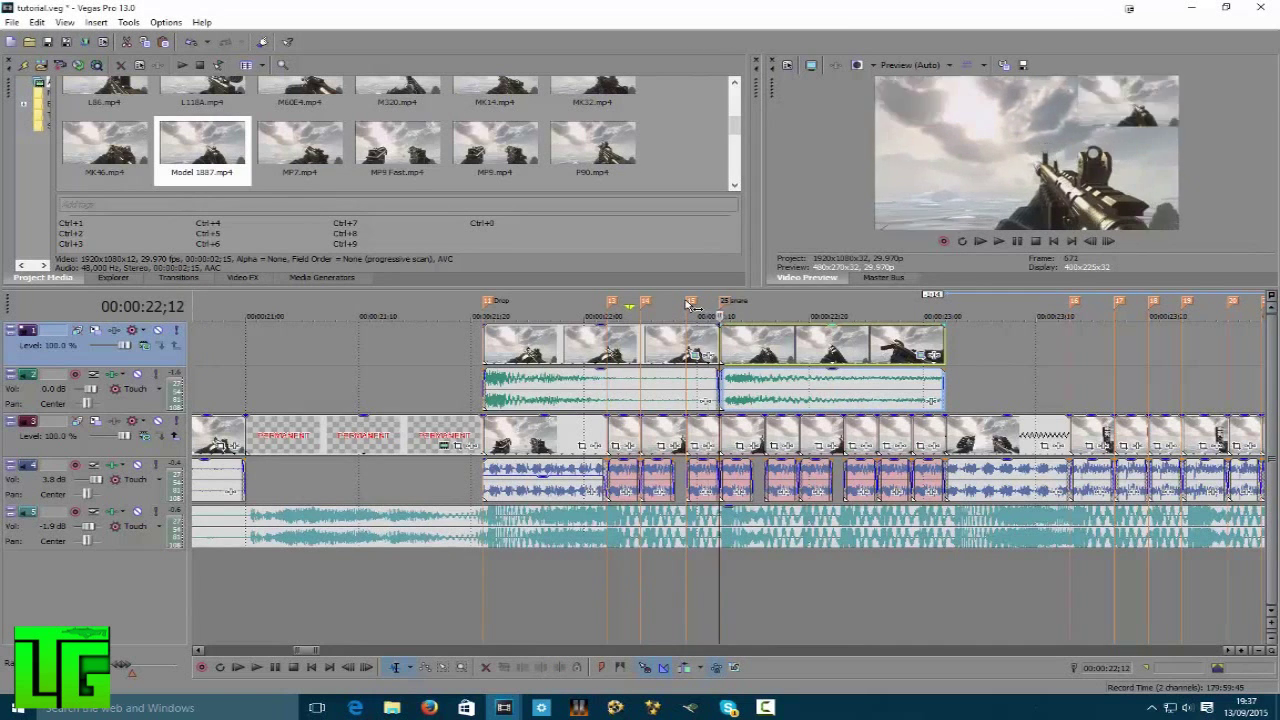
pyautogui.click(460, 303)
pyautogui.press('space')
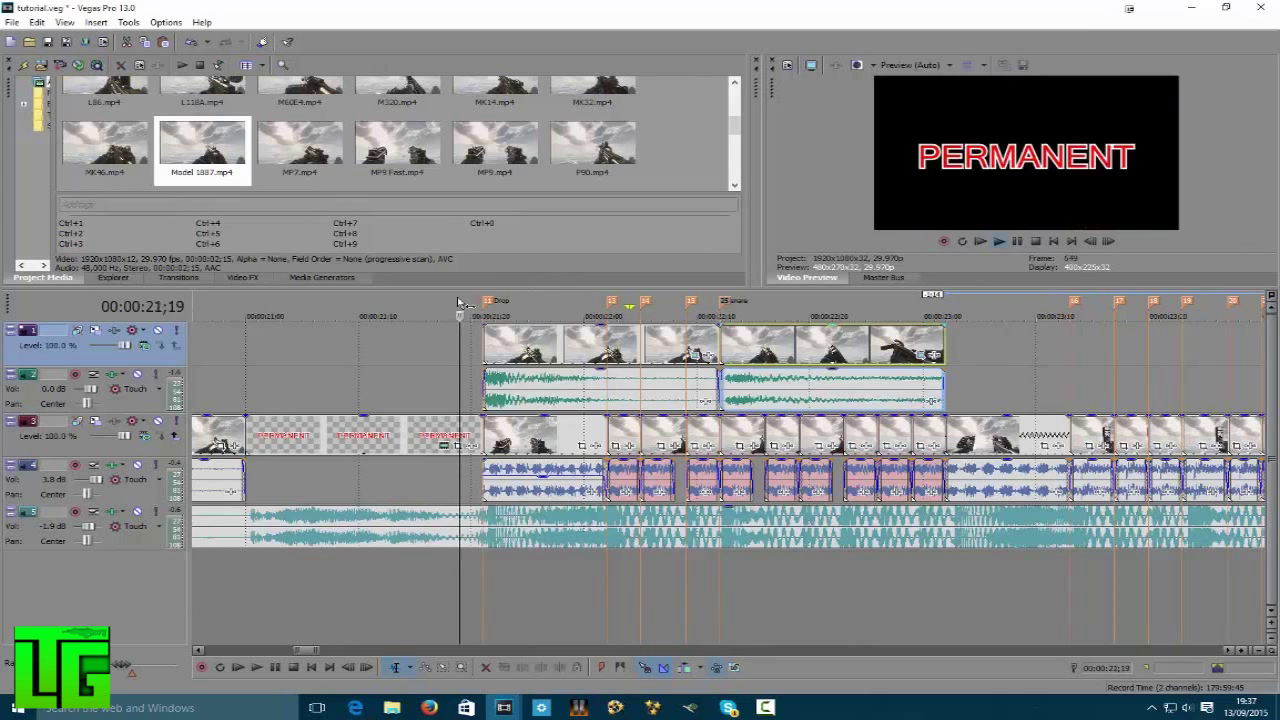
pyautogui.press('Return')
# - Copy the Striker corner clip and paste it directly after the Model 1887 clip
pyautogui.click(568, 347)
pyautogui.click(563, 347)
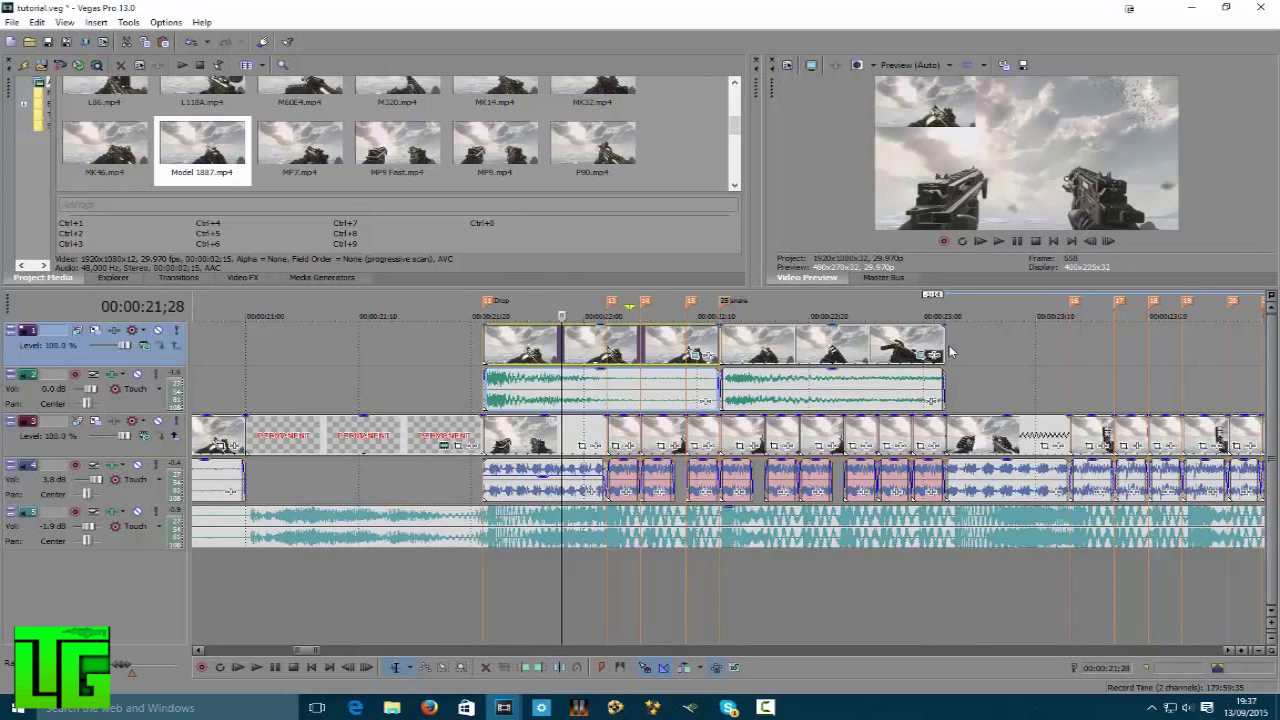
pyautogui.click(949, 348)
pyautogui.hotkey('ctrl', 'v')
# - Copy the Model 1887 corner clip, play from the Drop marker, and paste it directly after the second Striker clip
pyautogui.click(799, 345)
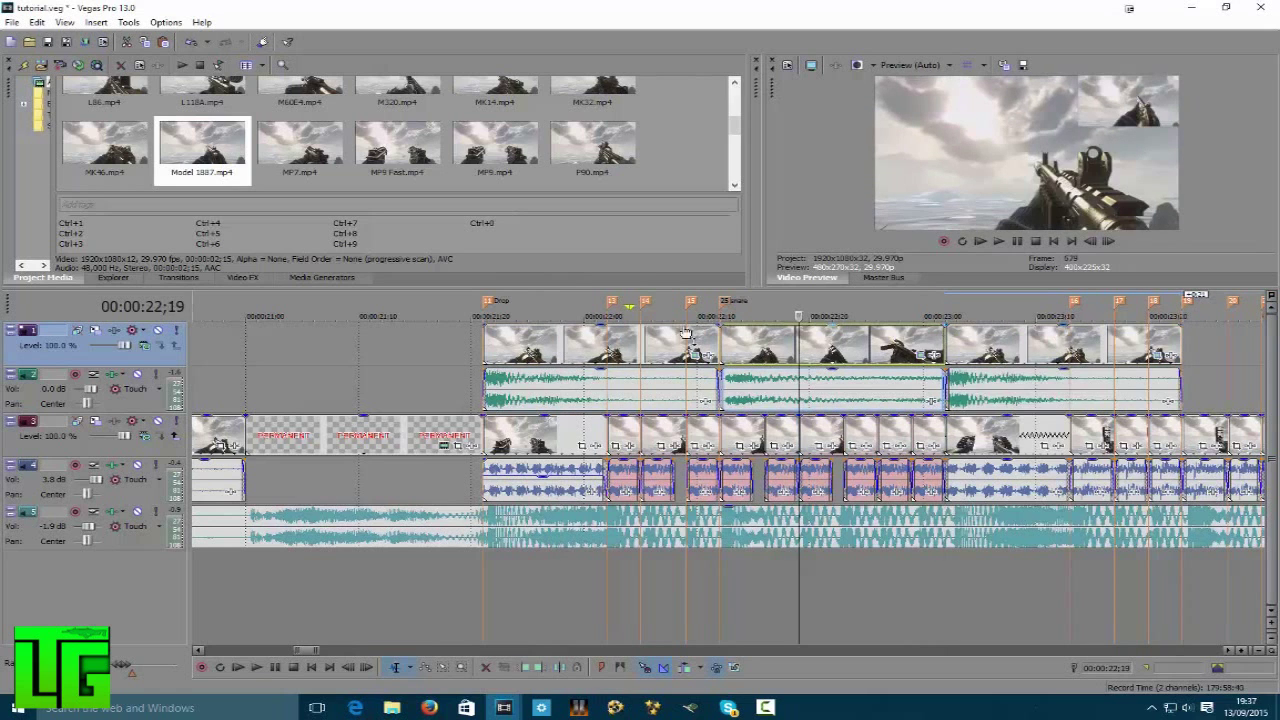
pyautogui.click(487, 302)
pyautogui.press('space')
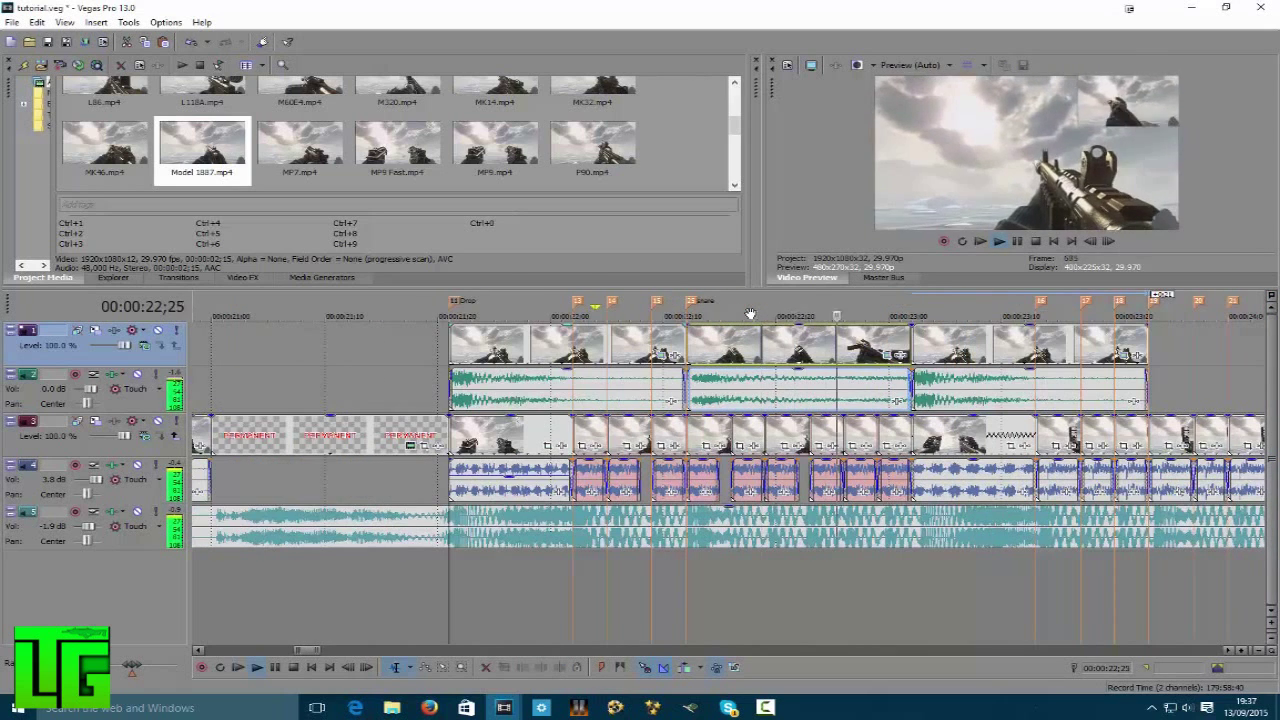
pyautogui.press('Return')
pyautogui.hotkey('ctrl', 'v')
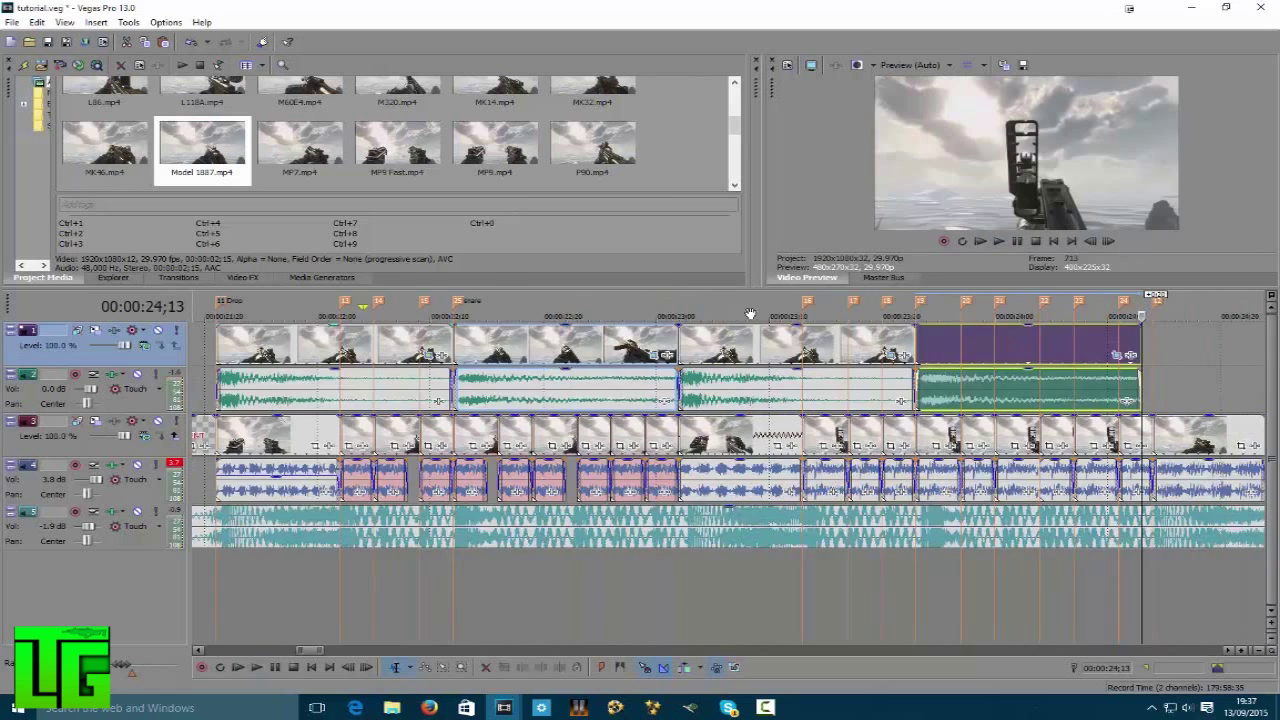
# - Replay from just before the Drop marker to examine all four corner clips with the music
pyautogui.scroll(-3, 540, 331)
pyautogui.click(400, 312)
pyautogui.press('space')
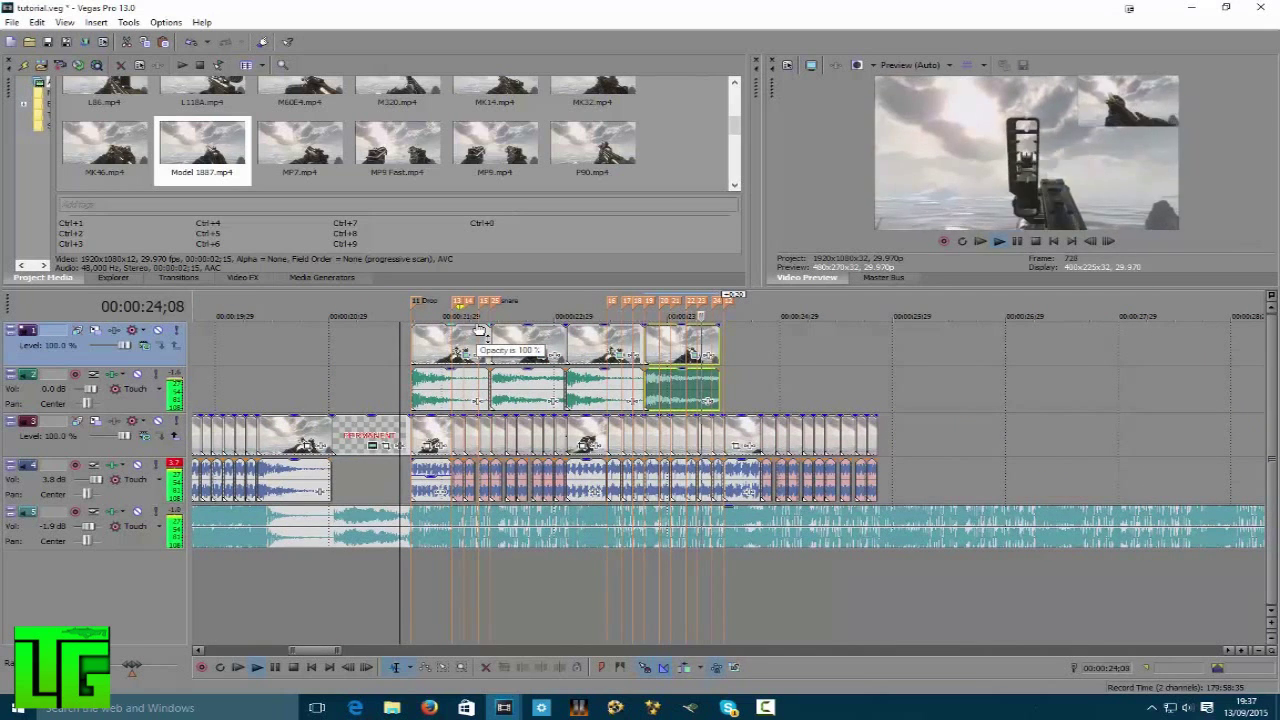
# - Trim about 12 frames off the end of the first Striker corner clip, and cut off the rear part of the adjacent Model 1887 clip
pyautogui.press('space')
pyautogui.scroll(3, 460, 335)
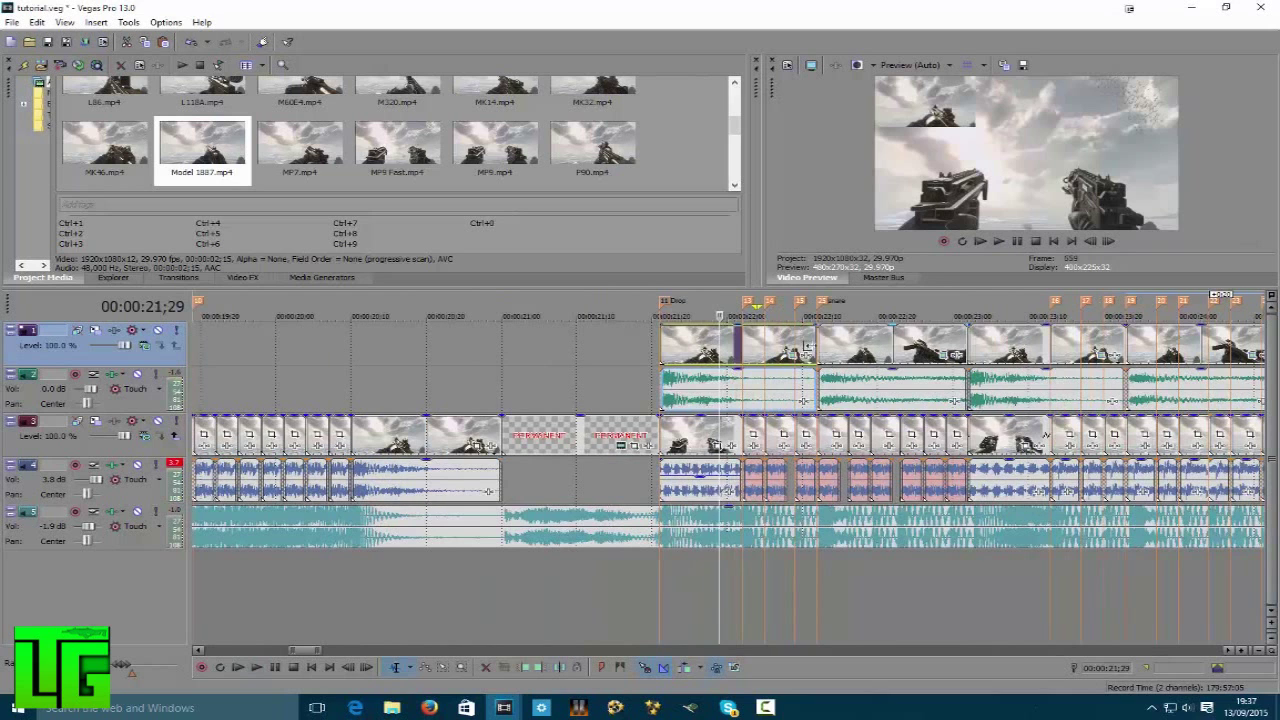
pyautogui.moveTo(813, 346); pyautogui.dragTo(727, 346)
pyautogui.click(871, 352)
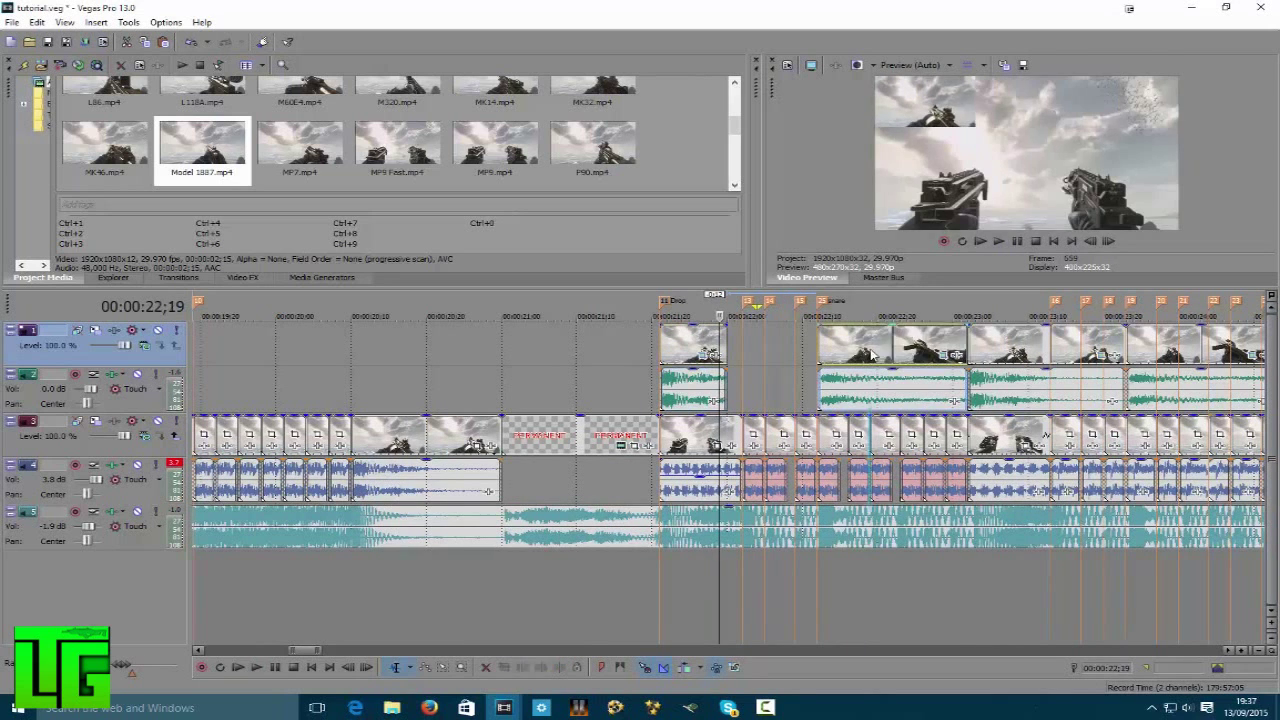
pyautogui.press('s')
pyautogui.click(915, 350)
pyautogui.press('Delete')
# - Play from just before the Drop marker to examine how the two shortened corner clips look
pyautogui.click(636, 300)
pyautogui.press('space')
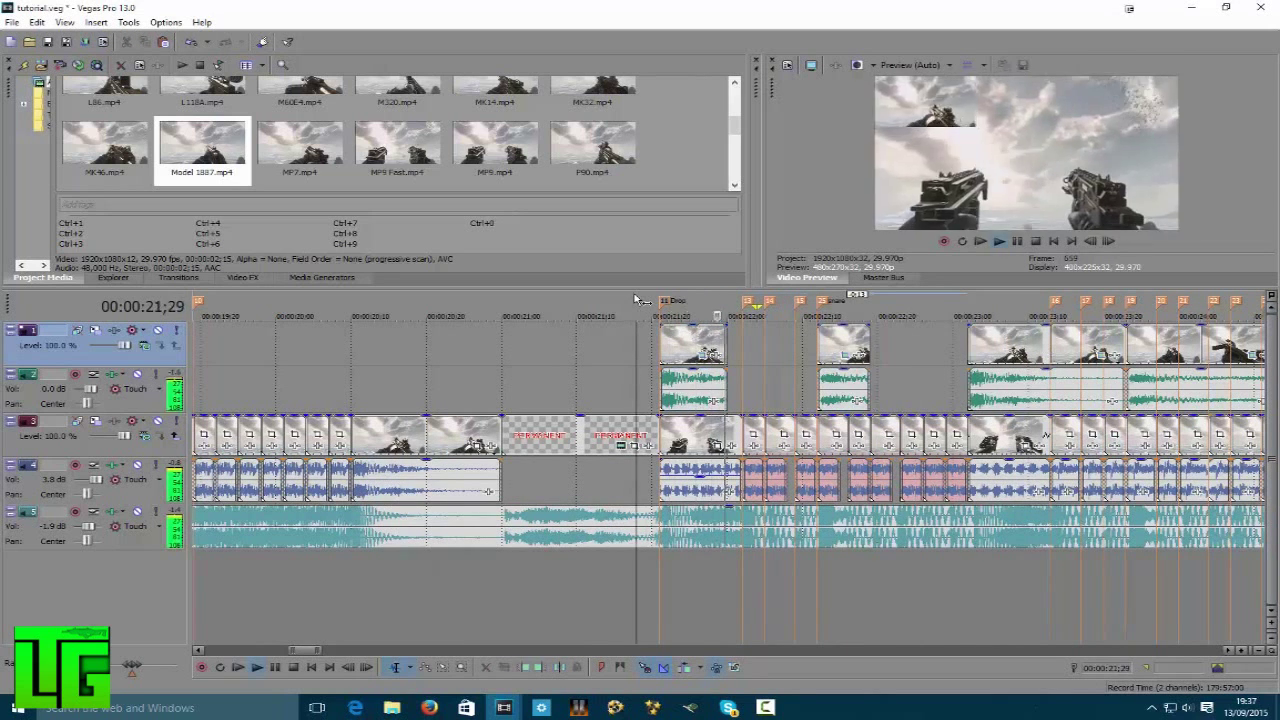
pyautogui.press('Return')
pyautogui.press('Left')
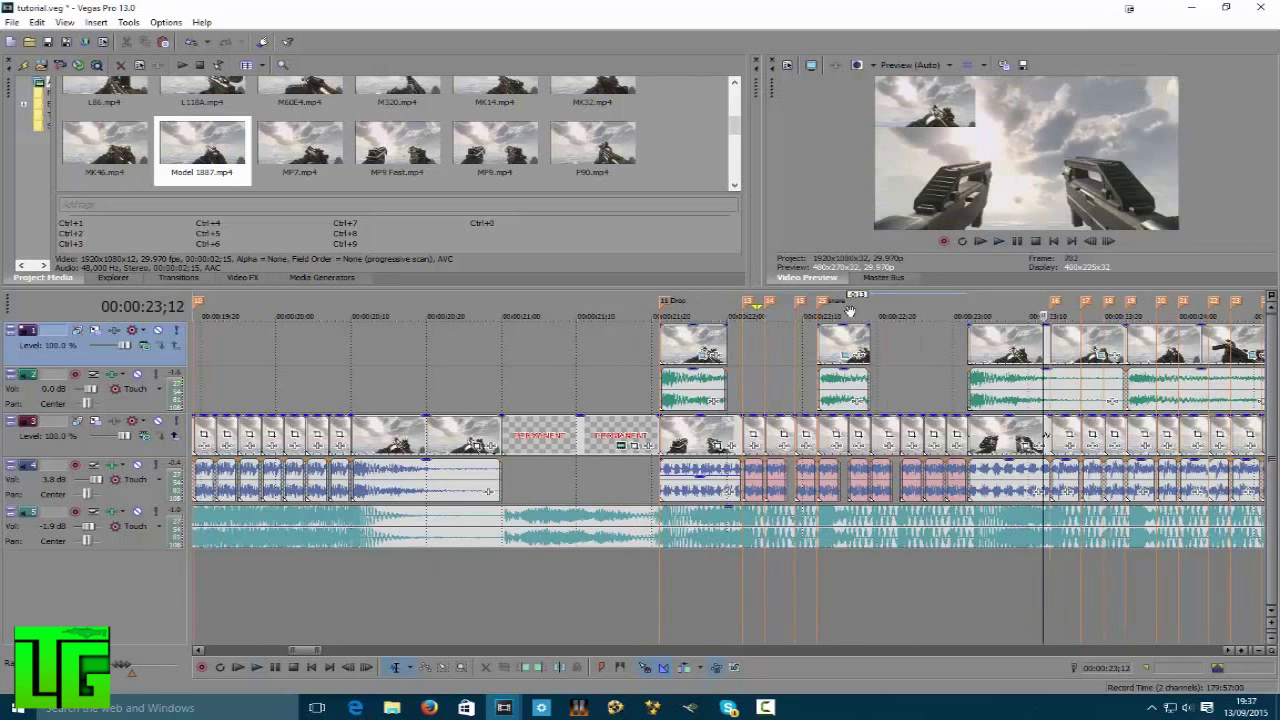
pyautogui.press('space')
pyautogui.press('Return')
# - Undo the shortening of both corner clips and replay the section from just before the Drop marker
pyautogui.hotkey('ctrl', 'z')
pyautogui.hotkey('ctrl', 'z')
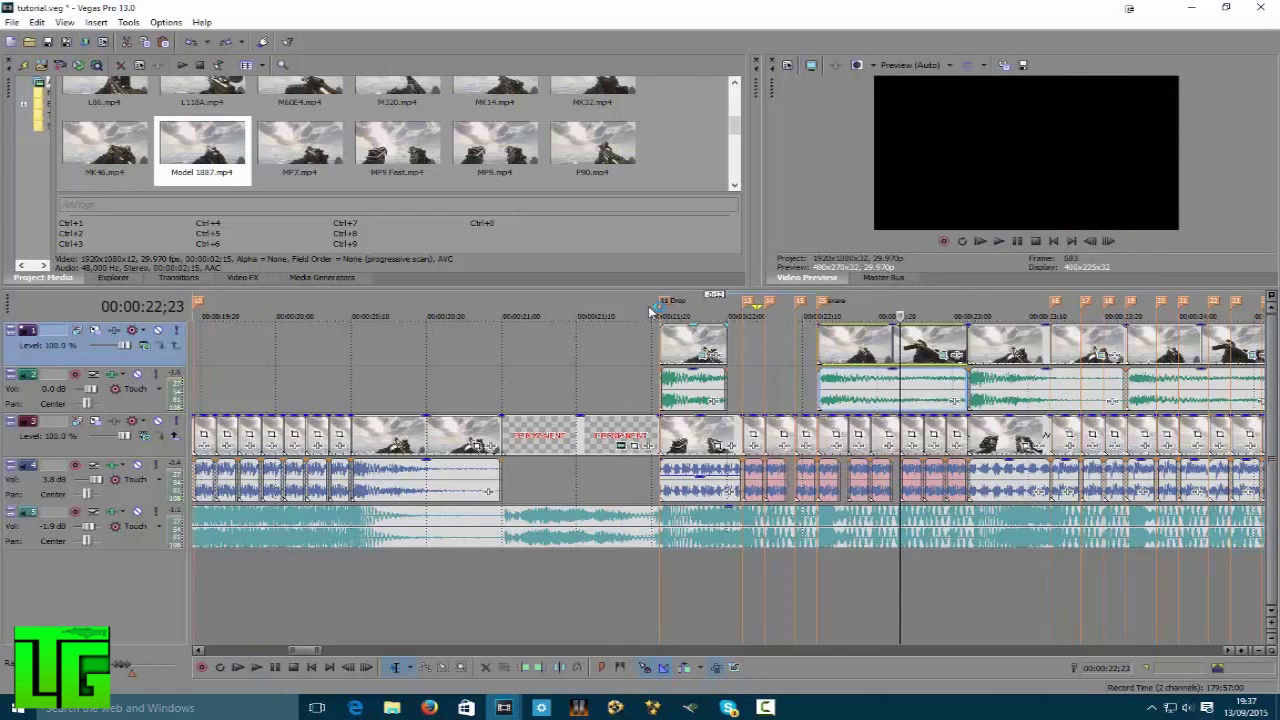
pyautogui.click(645, 306)
pyautogui.press('space')
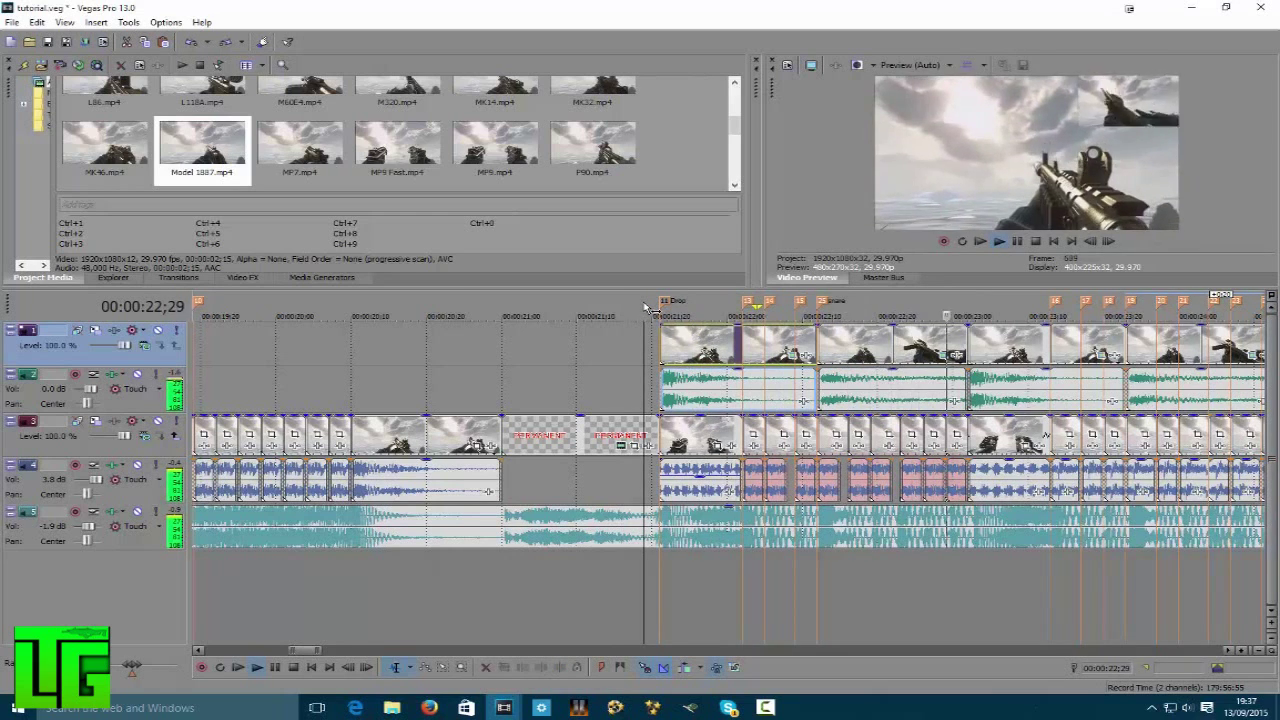
pyautogui.scroll(-2, 665, 422)
pyautogui.scroll(-2, 620, 520)
# - Insert a new video track above the existing tracks
pyautogui.rightClick(577, 580)
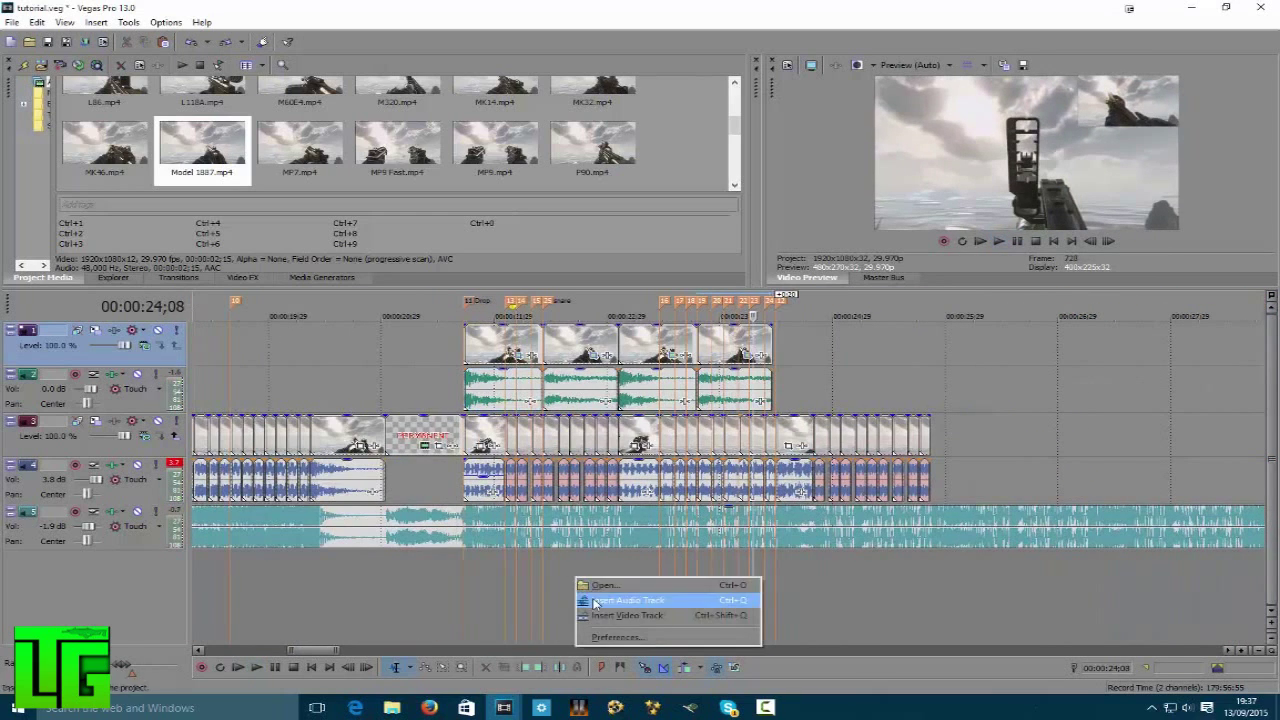
pyautogui.click(627, 615)
pyautogui.scroll(2, 658, 380)
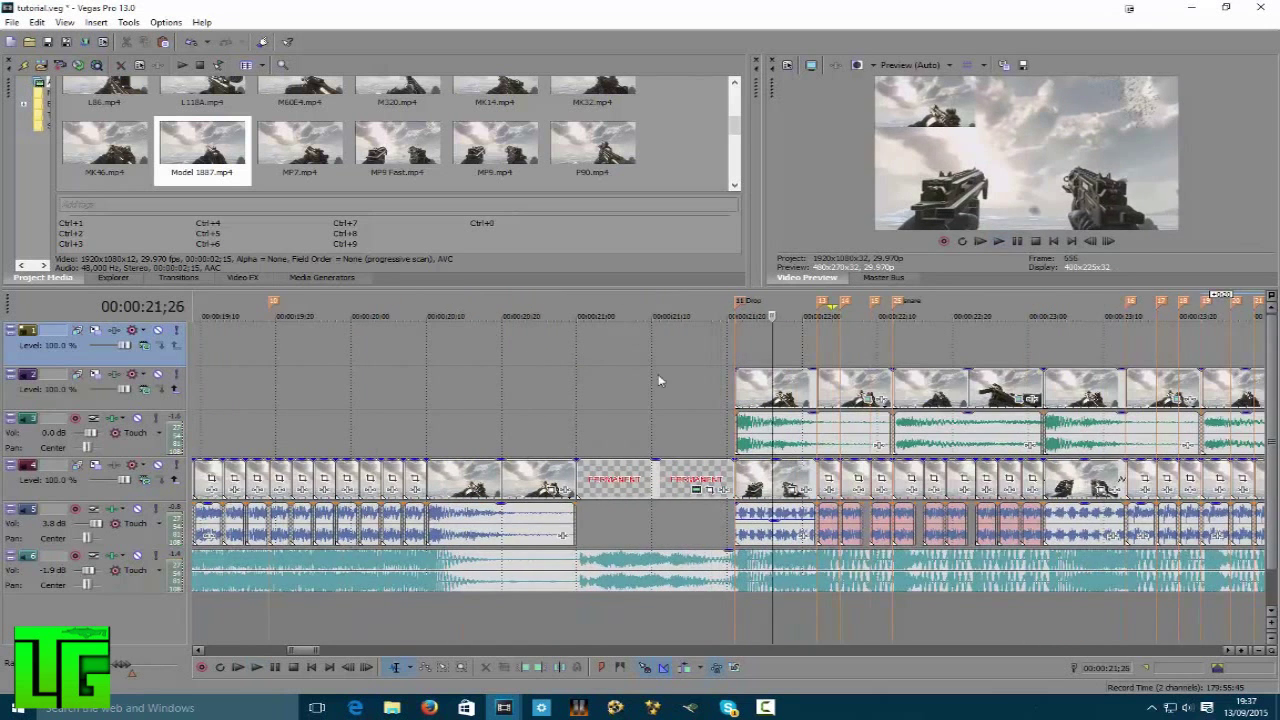
# - Paste a copy of the first Striker corner clip at the Drop marker on the new top track
pyautogui.click(736, 387)
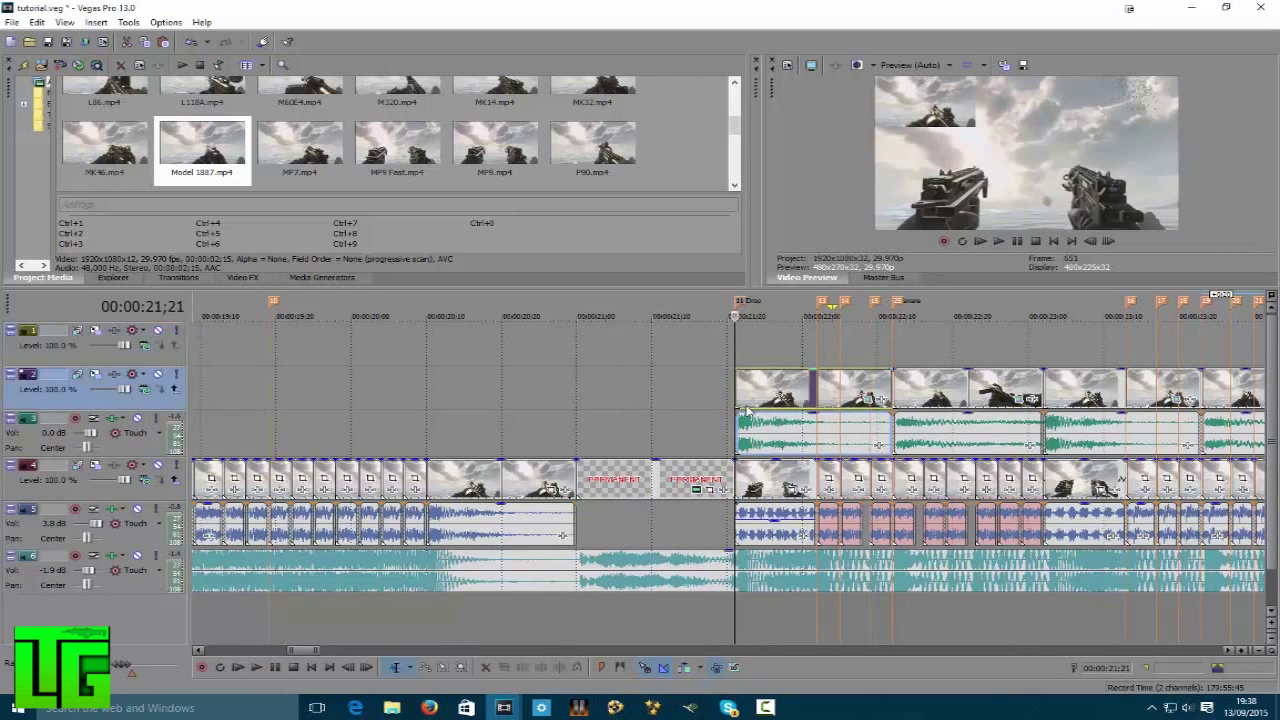
pyautogui.click(737, 350)
pyautogui.hotkey('ctrl', 'v')
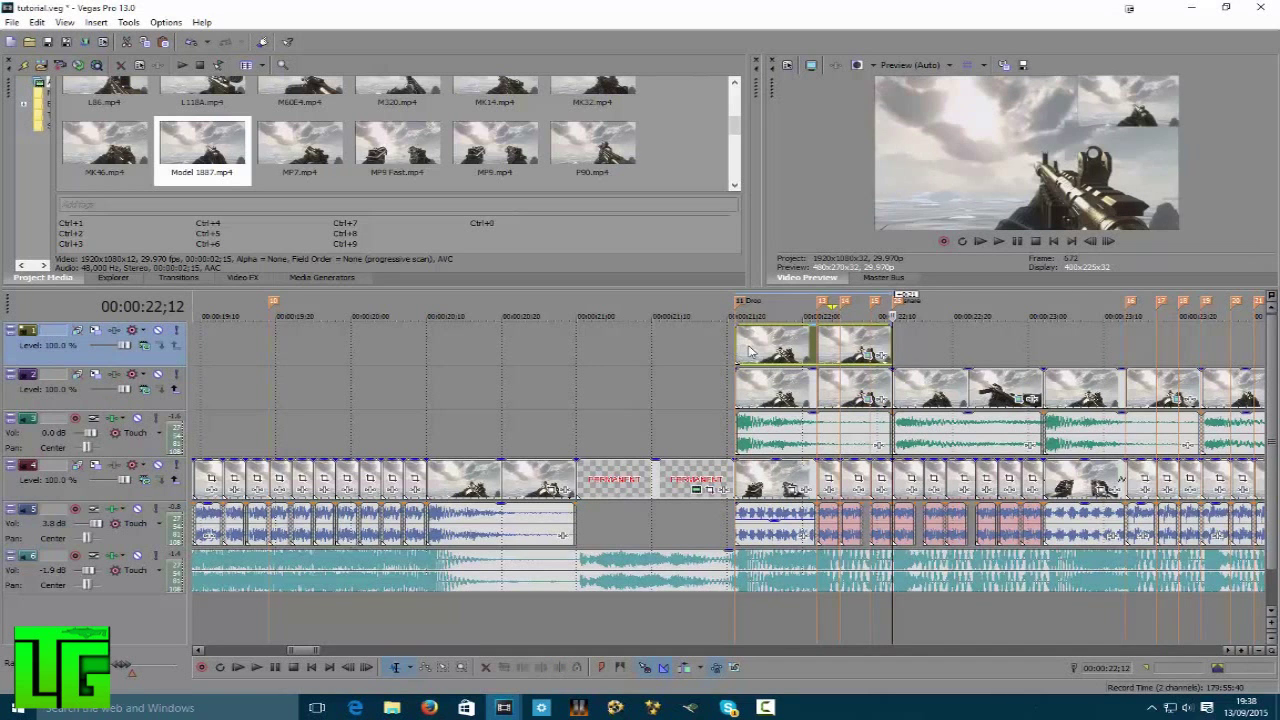
# - Try moving the pasted Striker copy to the picture's top-right corner with Pan/Crop, centred at about X -967, Y 1,613, and undo it
pyautogui.click(736, 314)
pyautogui.moveTo(736, 314); pyautogui.dragTo(780, 314)
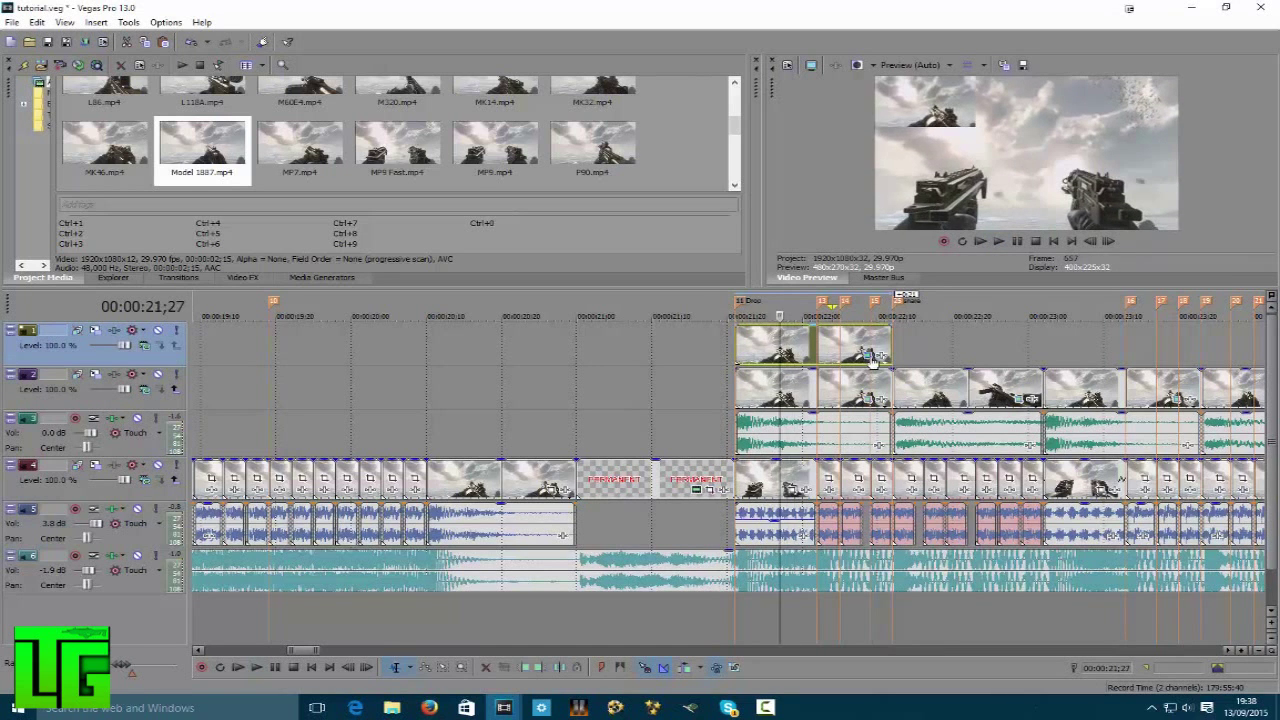
pyautogui.click(868, 356)
pyautogui.scroll(-5, 799, 290)
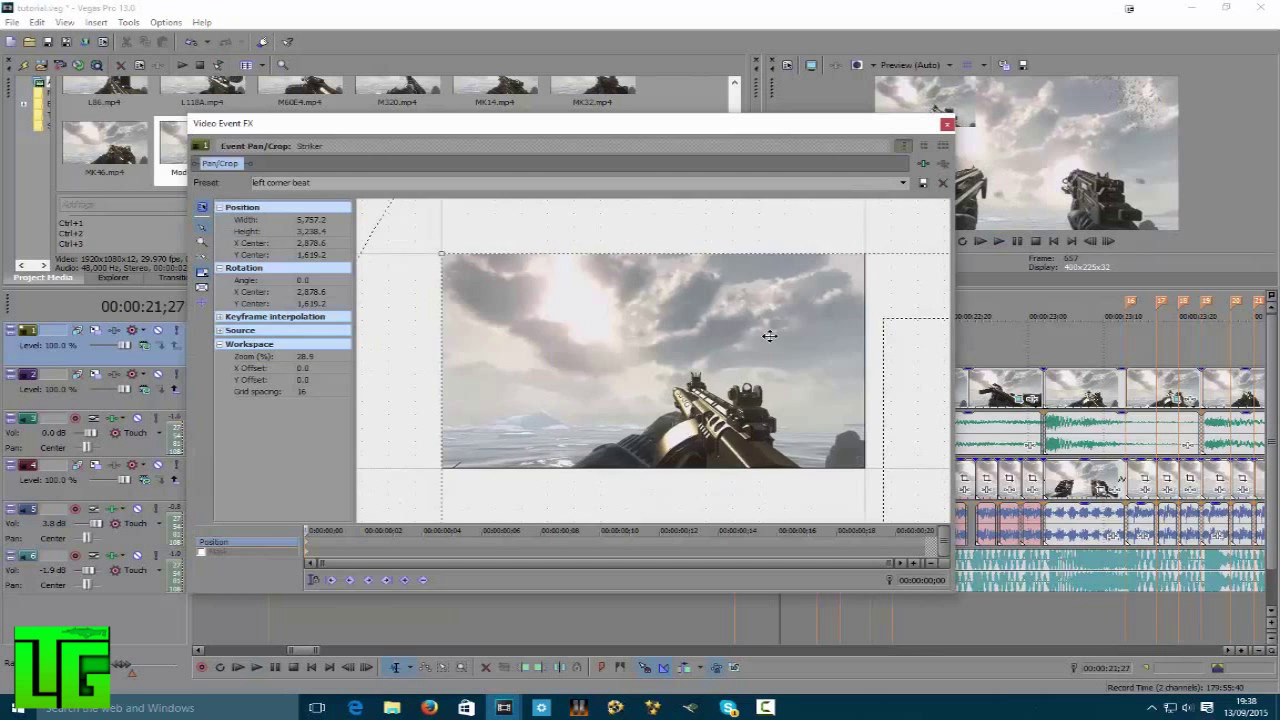
pyautogui.moveTo(681, 322); pyautogui.dragTo(725, 351)
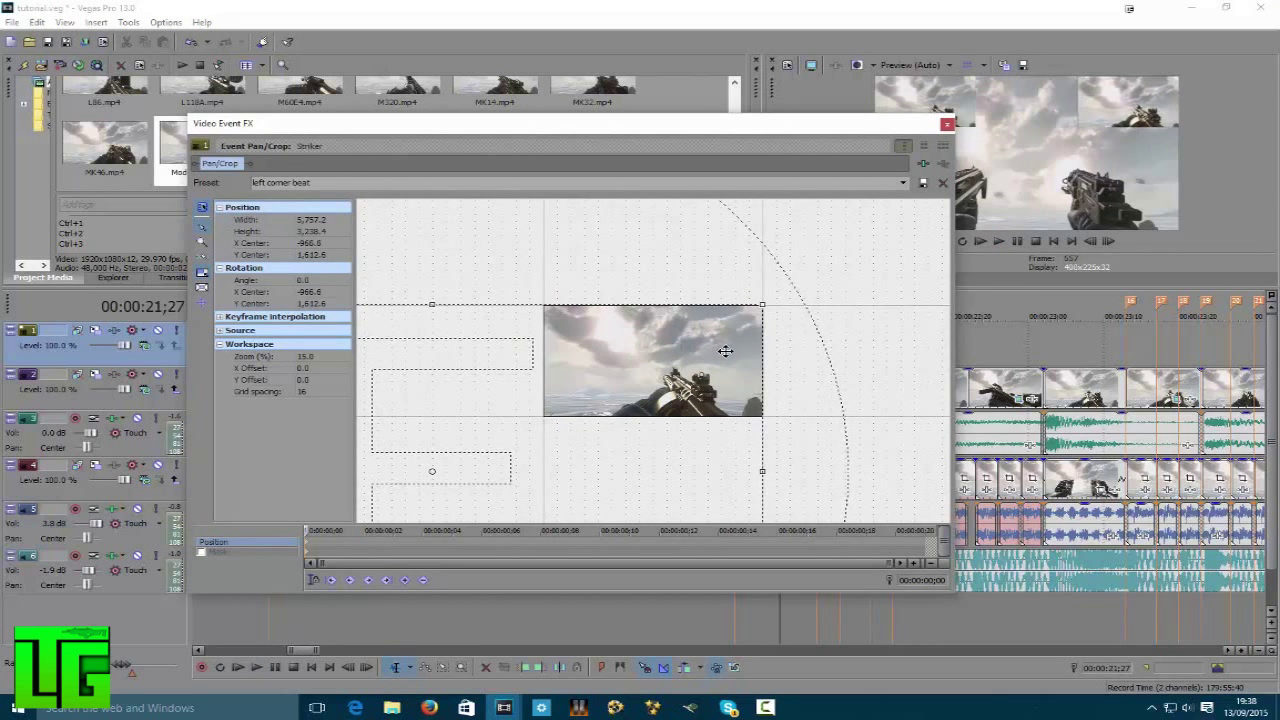
pyautogui.click(947, 123)
pyautogui.press('space')
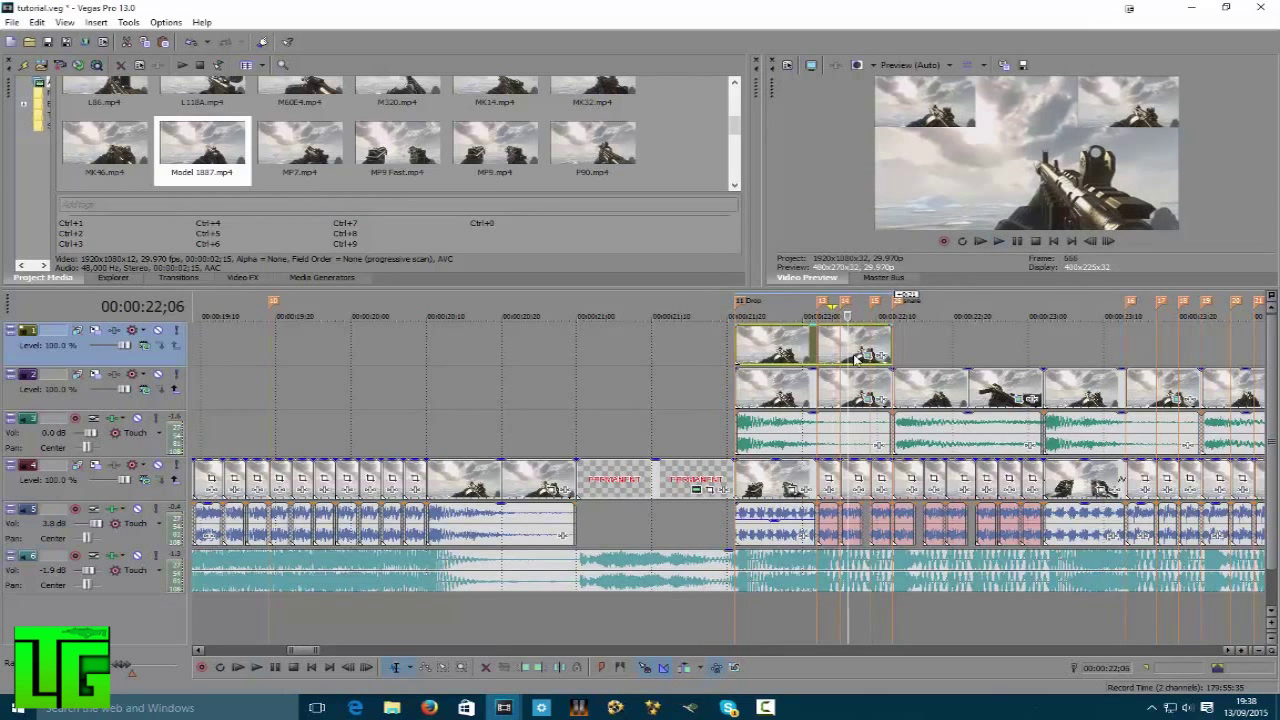
pyautogui.hotkey('ctrl', 'z')
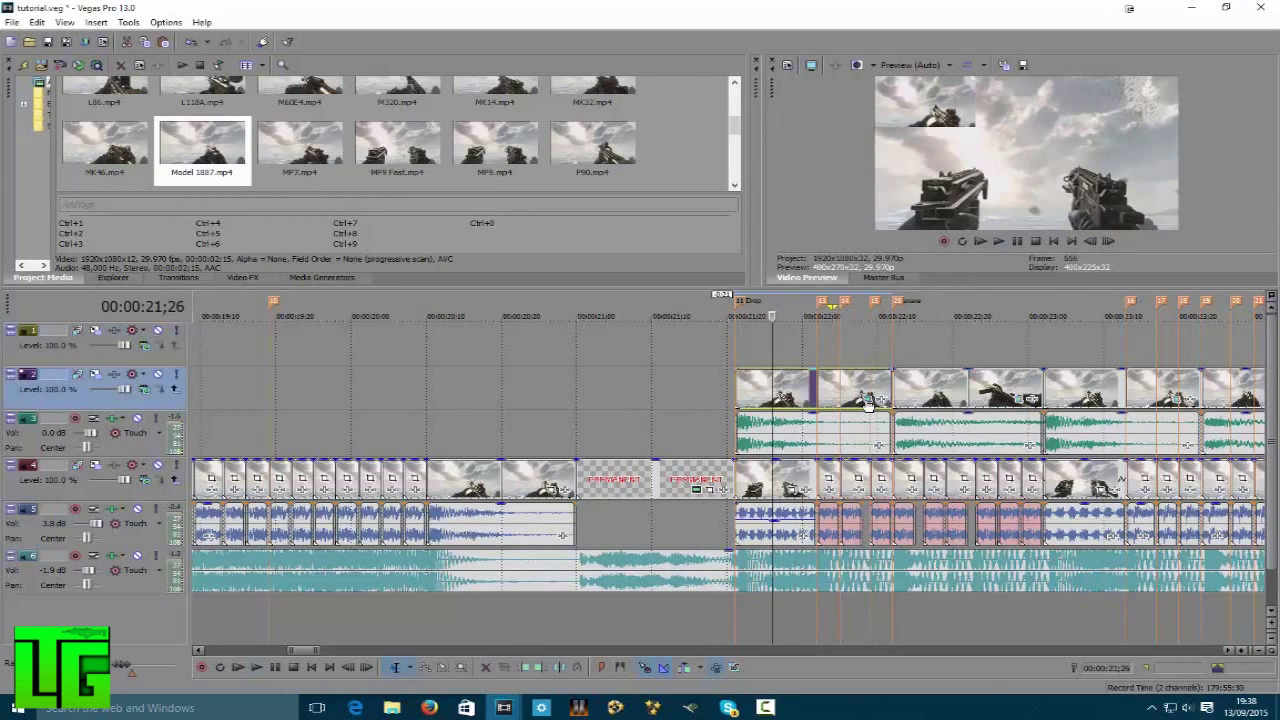
# - Move the original first Striker clip to the picture's top-right corner with Pan/Crop, centred at about X -957, Y 1,615
pyautogui.click(868, 402)
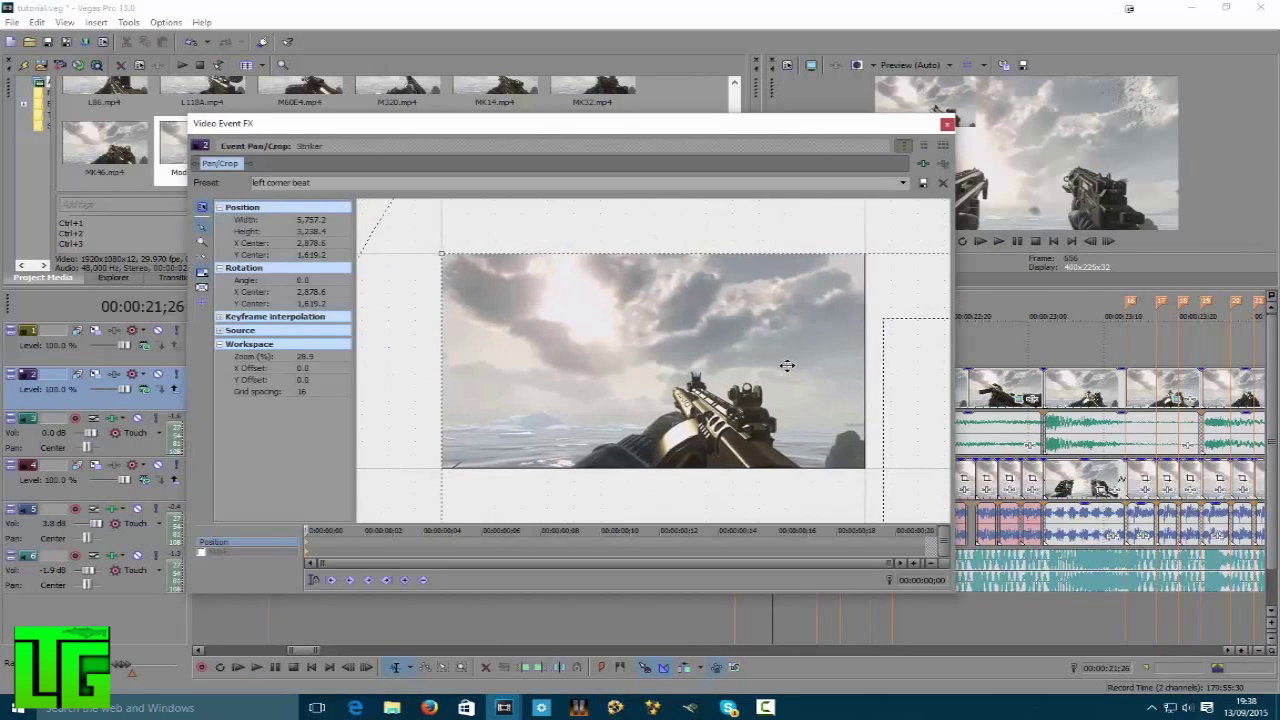
pyautogui.moveTo(870, 307); pyautogui.dragTo(313, 340)
pyautogui.moveTo(789, 346); pyautogui.dragTo(760, 325)
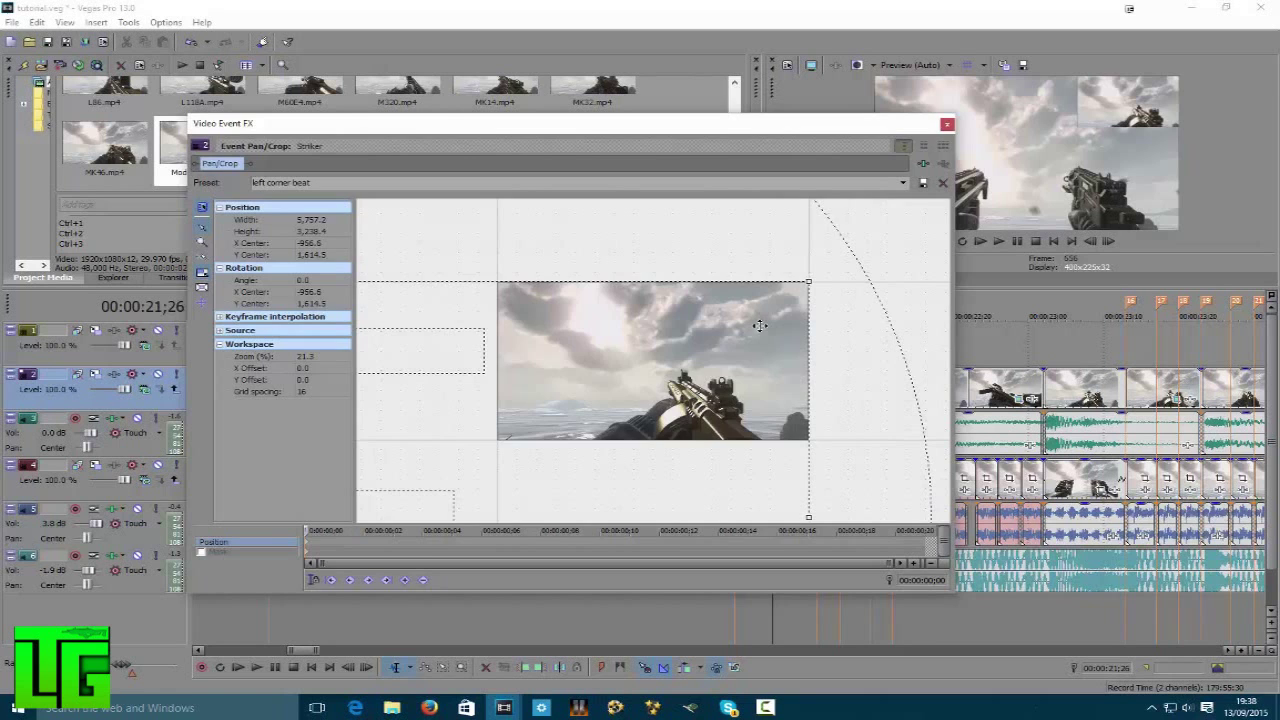
pyautogui.click(947, 126)
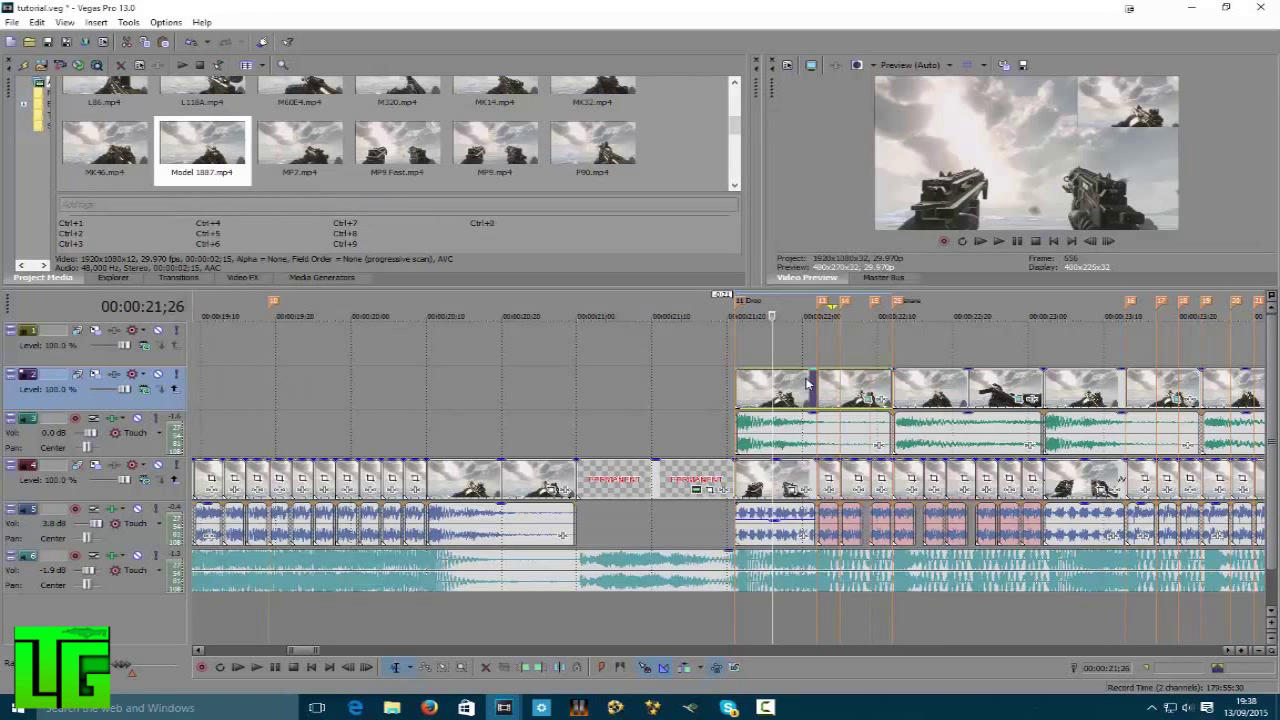
# - Paste a copy of the top-right Striker clip at the Drop marker on the empty top track and flip it horizontally
pyautogui.click(740, 354)
pyautogui.hotkey('ctrl', 'v')
pyautogui.click(855, 349)
pyautogui.click(868, 356)
pyautogui.rightClick(712, 354)
pyautogui.click(740, 398)
pyautogui.click(945, 124)
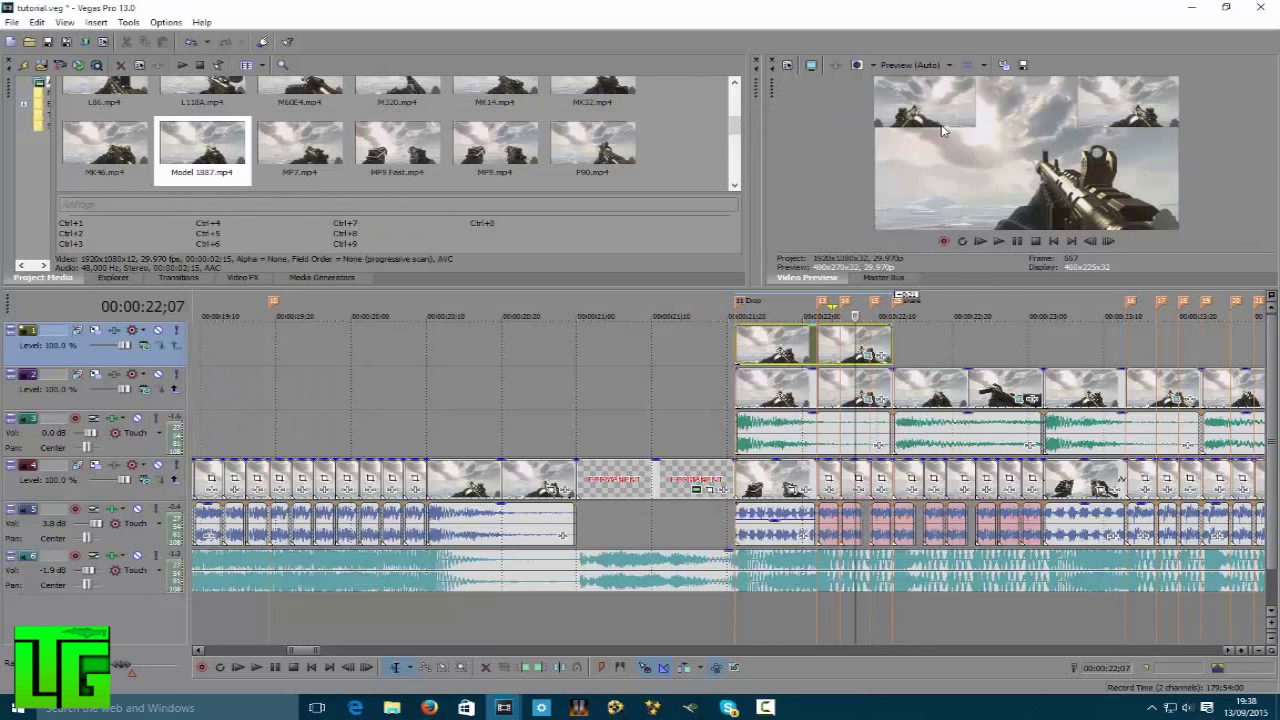
# - Play from before the Drop marker to examine the mirrored Striker clips in both upper corners
pyautogui.click(695, 307)
pyautogui.press('space')
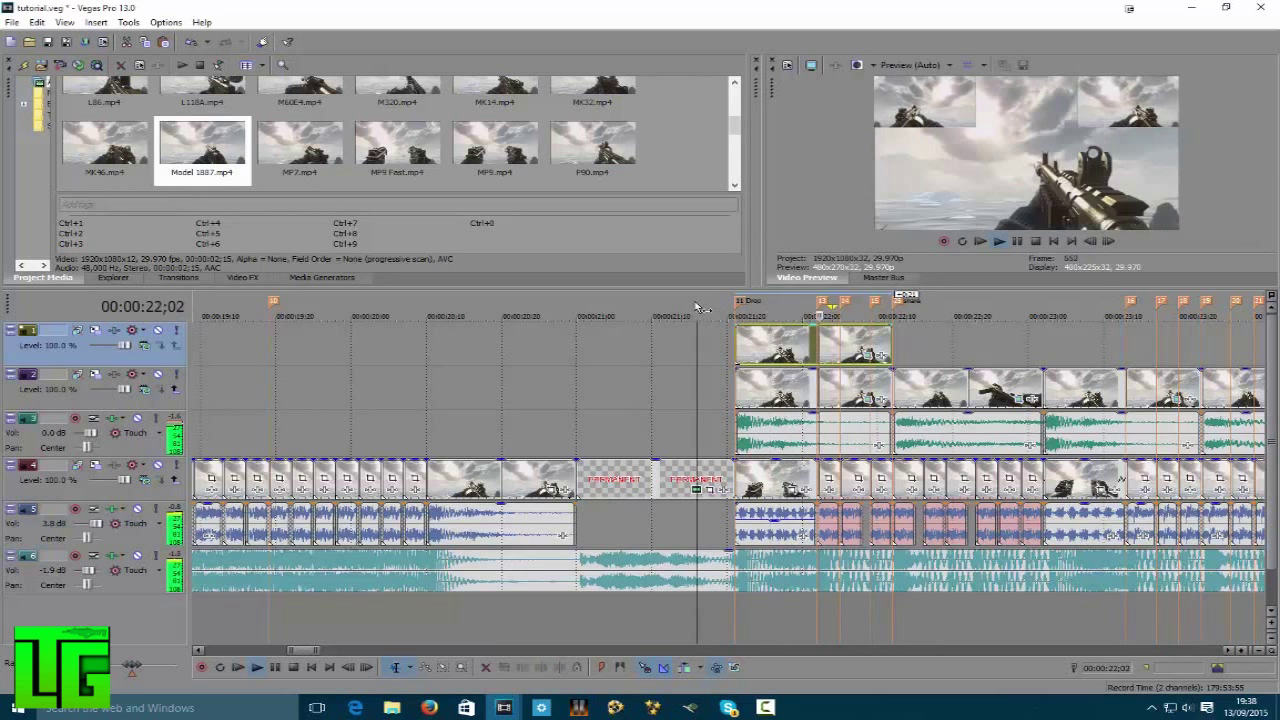
pyautogui.click(1015, 238)
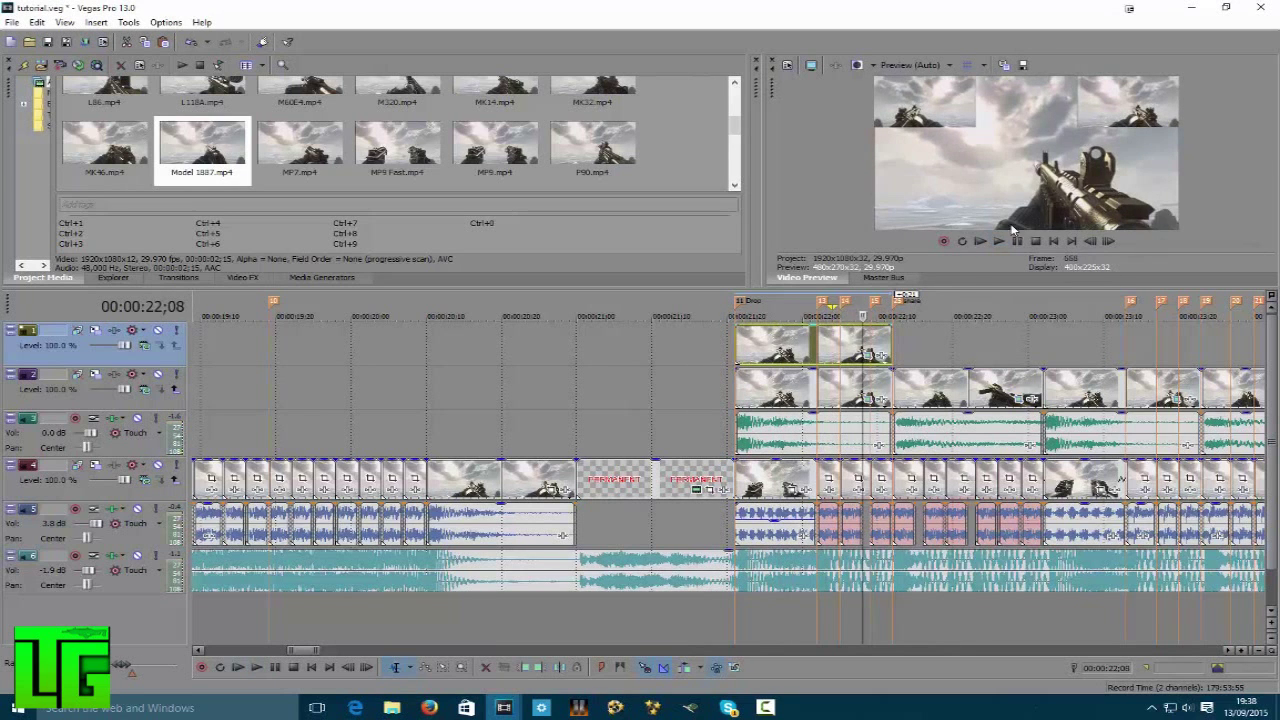
# - Delete the flipped Striker copy and reapply the "left corner beat" Pan/Crop preset to the original first Striker clip
pyautogui.click(840, 342)
pyautogui.press('Delete')
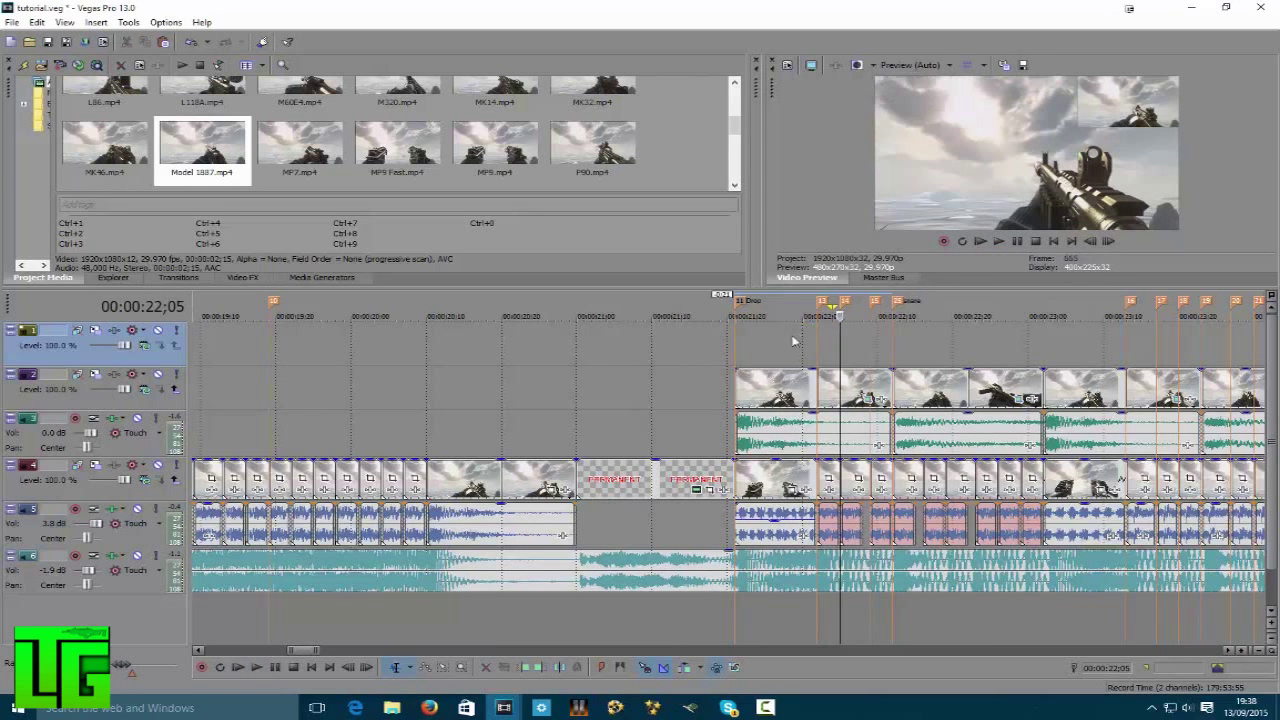
pyautogui.click(869, 398)
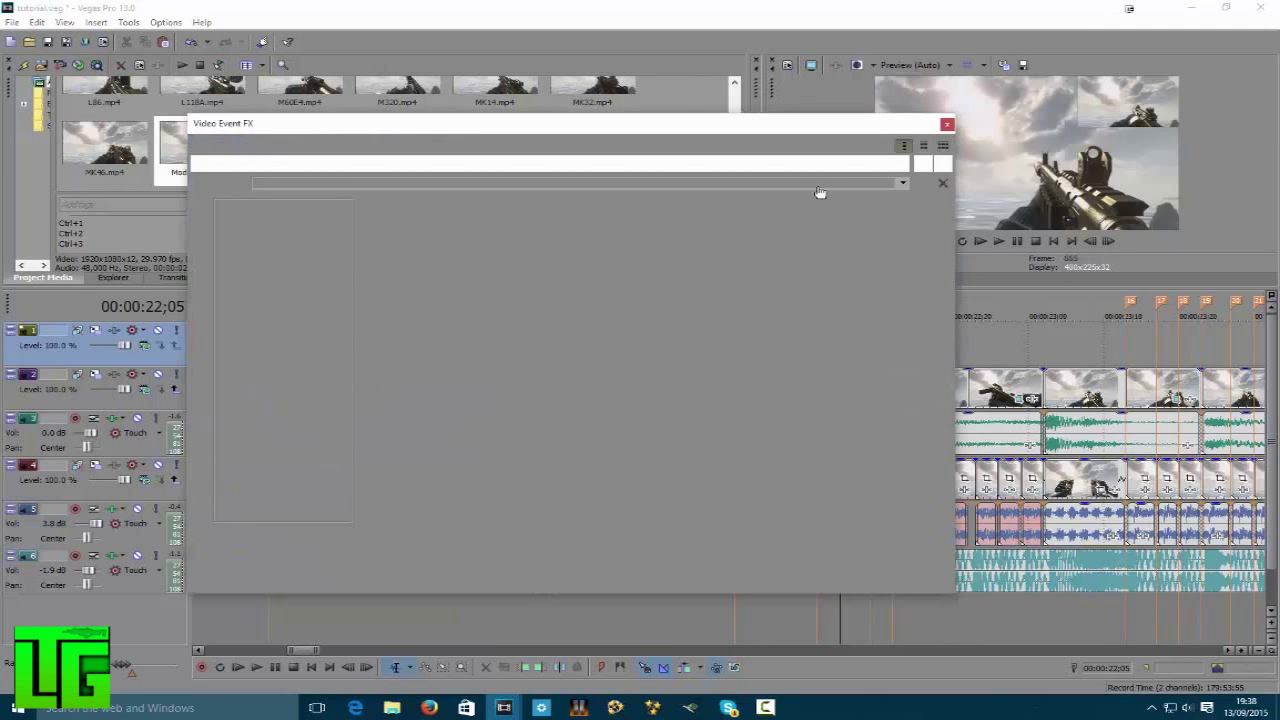
pyautogui.click(850, 183)
pyautogui.click(838, 292)
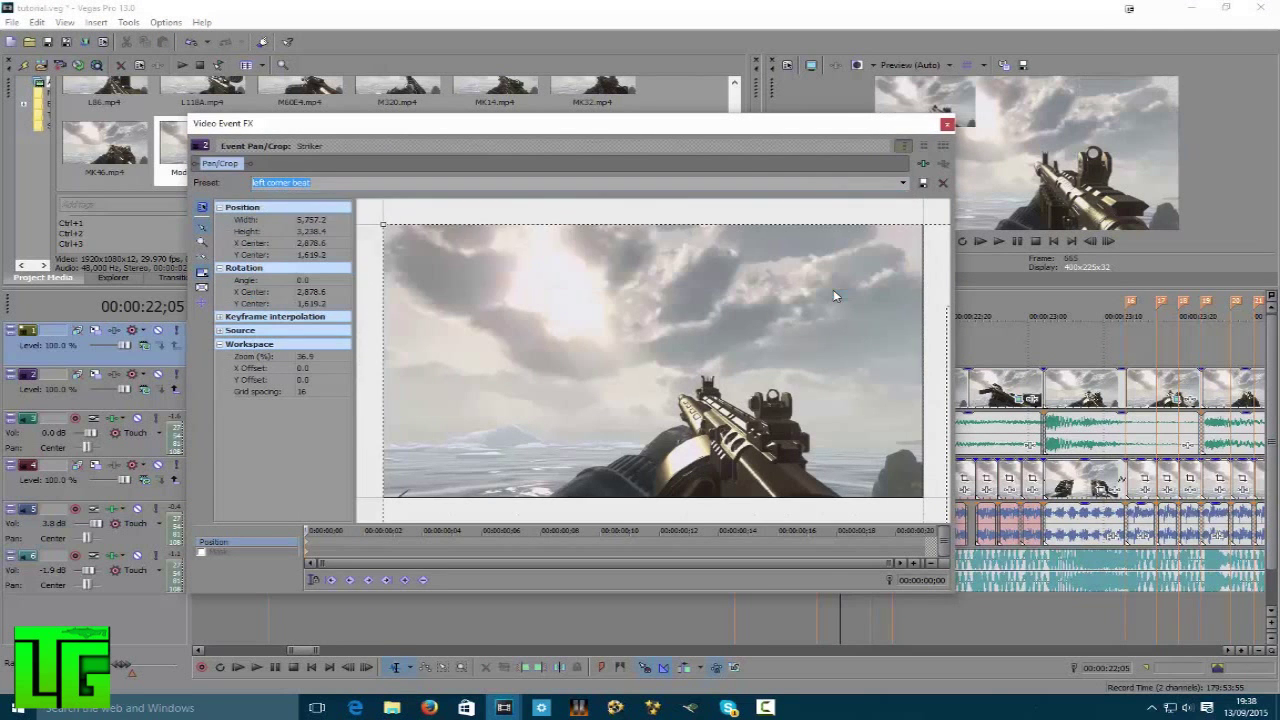
pyautogui.click(947, 124)
# - Play from before the Drop marker through the end of the fourth corner clip to examine the sync
pyautogui.click(703, 297)
pyautogui.press('space')
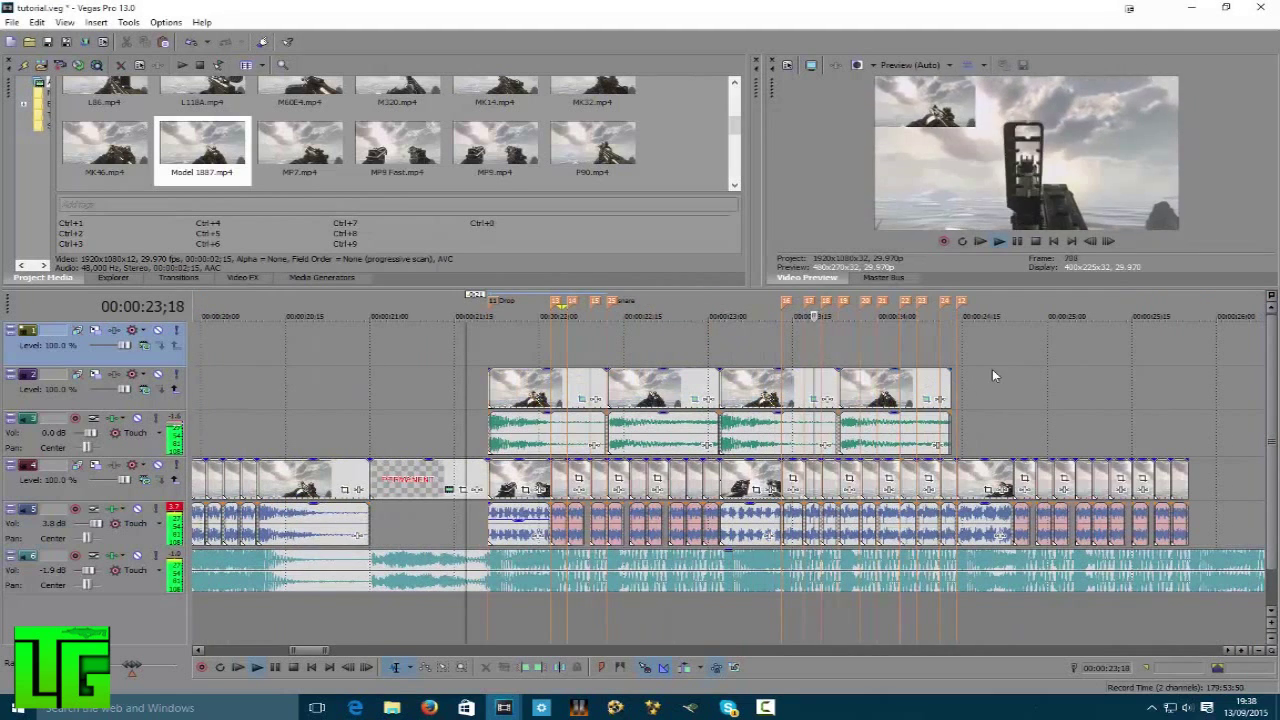
pyautogui.press('Return')
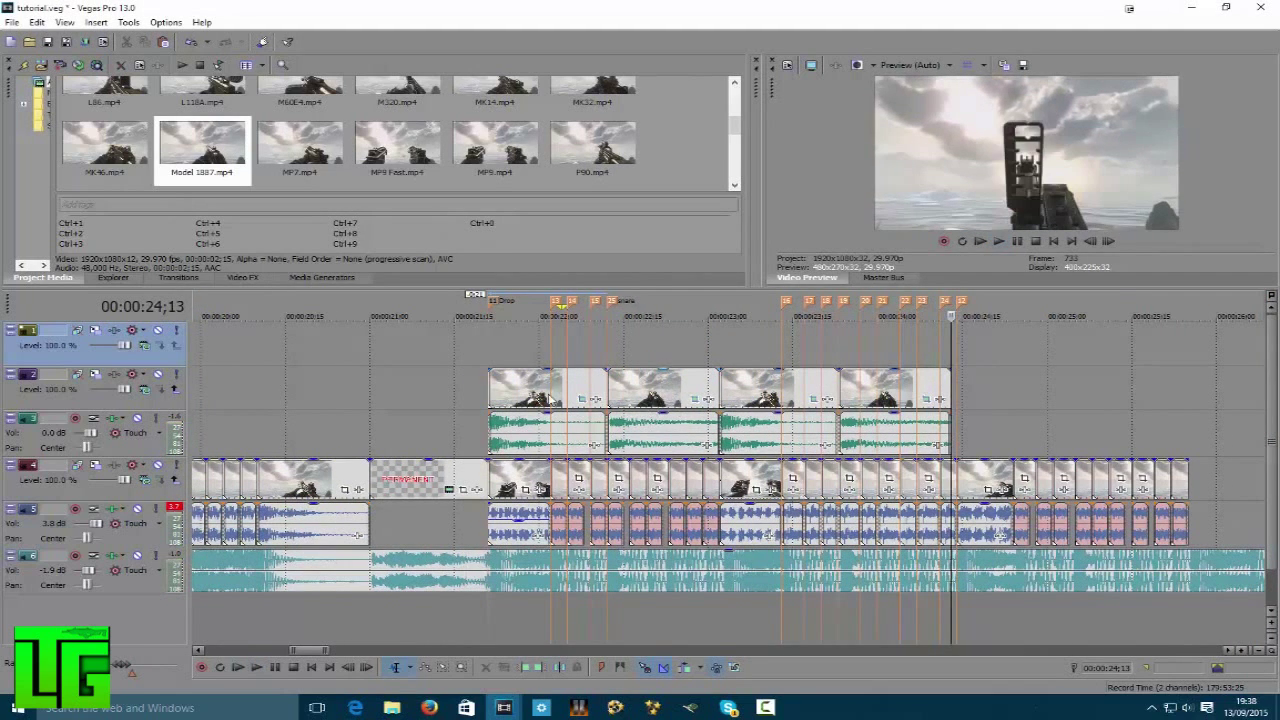
# - Copy the first Striker corner clip and its audio, and paste both directly after the fourth corner clip
pyautogui.click(546, 397)
pyautogui.hotkey('ctrl', 'c')
pyautogui.click(948, 386)
pyautogui.hotkey('ctrl', 'v')
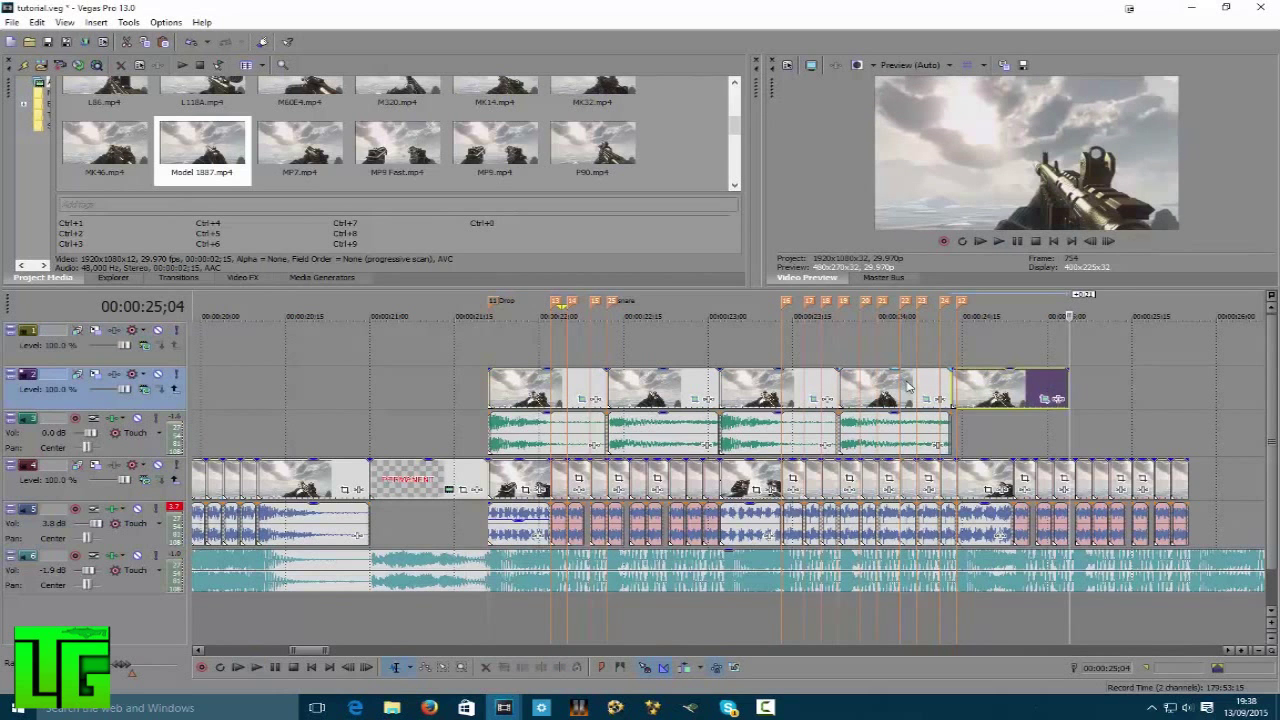
pyautogui.click(510, 441)
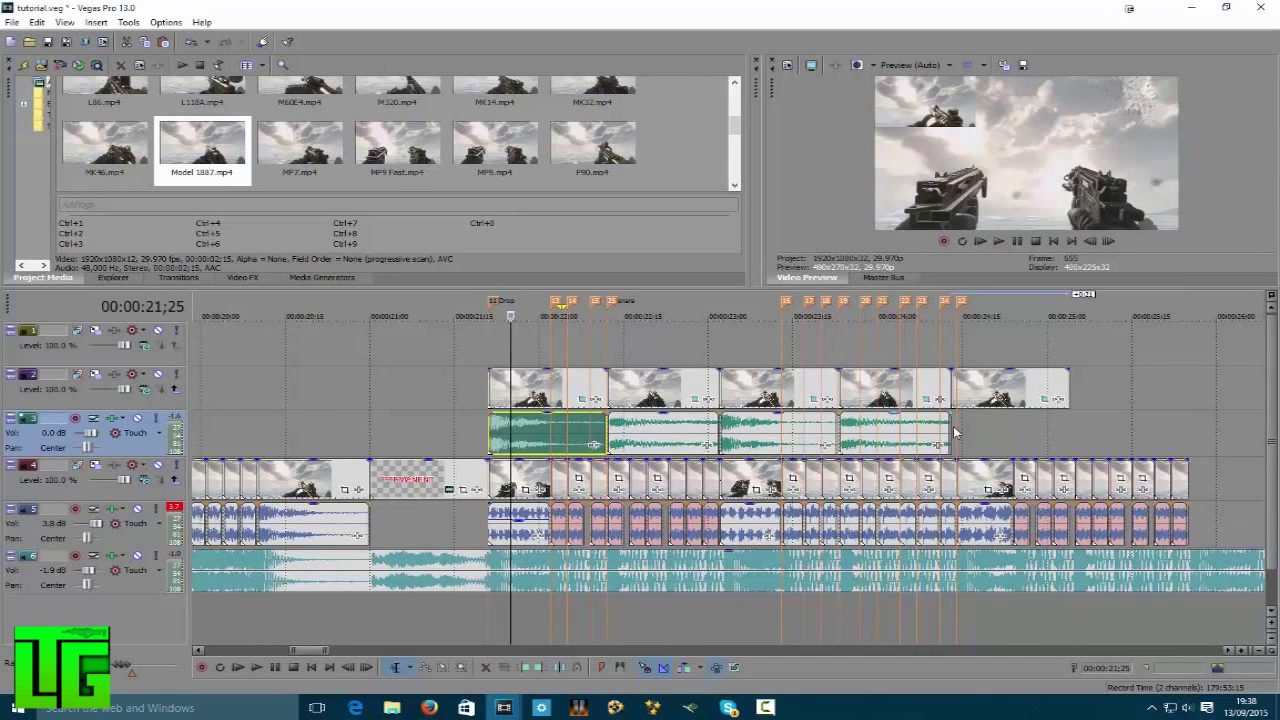
pyautogui.click(953, 432)
pyautogui.hotkey('ctrl', 'v')
# - Paste a copy of the Model 1887 corner clip with its audio directly after the third Striker clip
pyautogui.click(862, 433)
pyautogui.press('space')
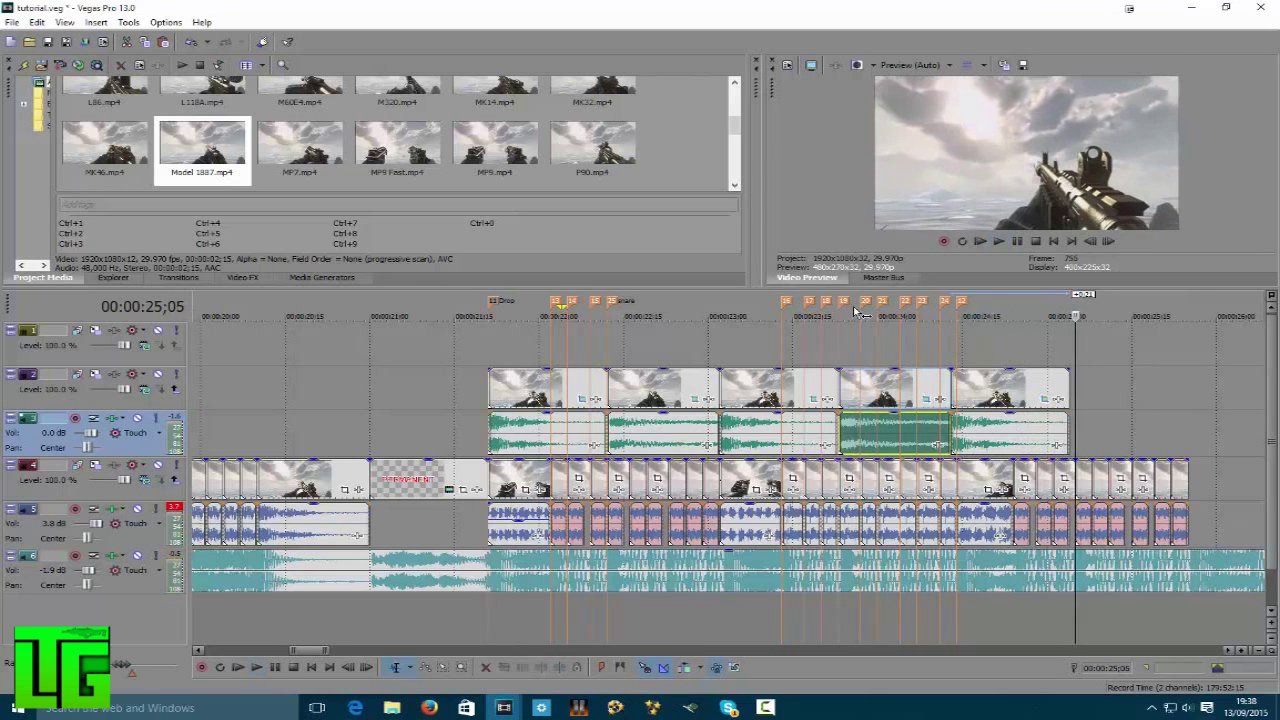
pyautogui.hotkey('ctrl', 'v')
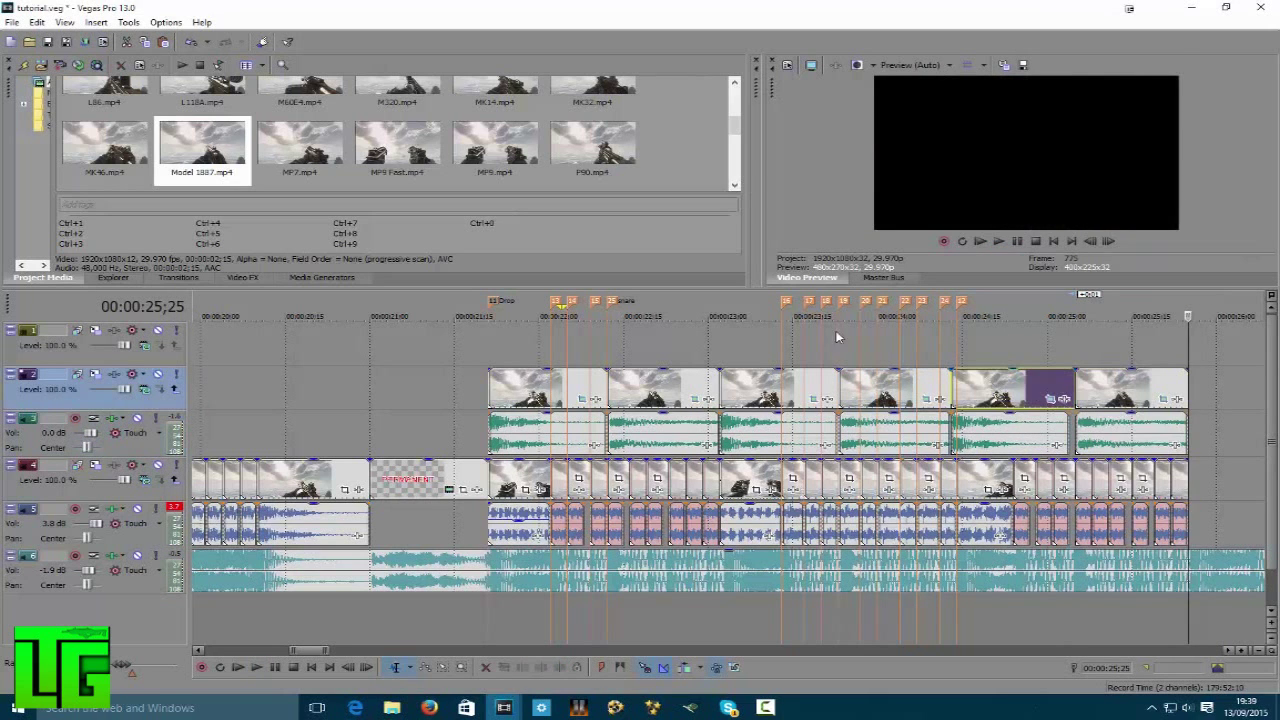
# - Examine the remaining length of the song and play a section well beyond the edited clips
pyautogui.click(483, 313)
pyautogui.scroll(-5, 1004, 409)
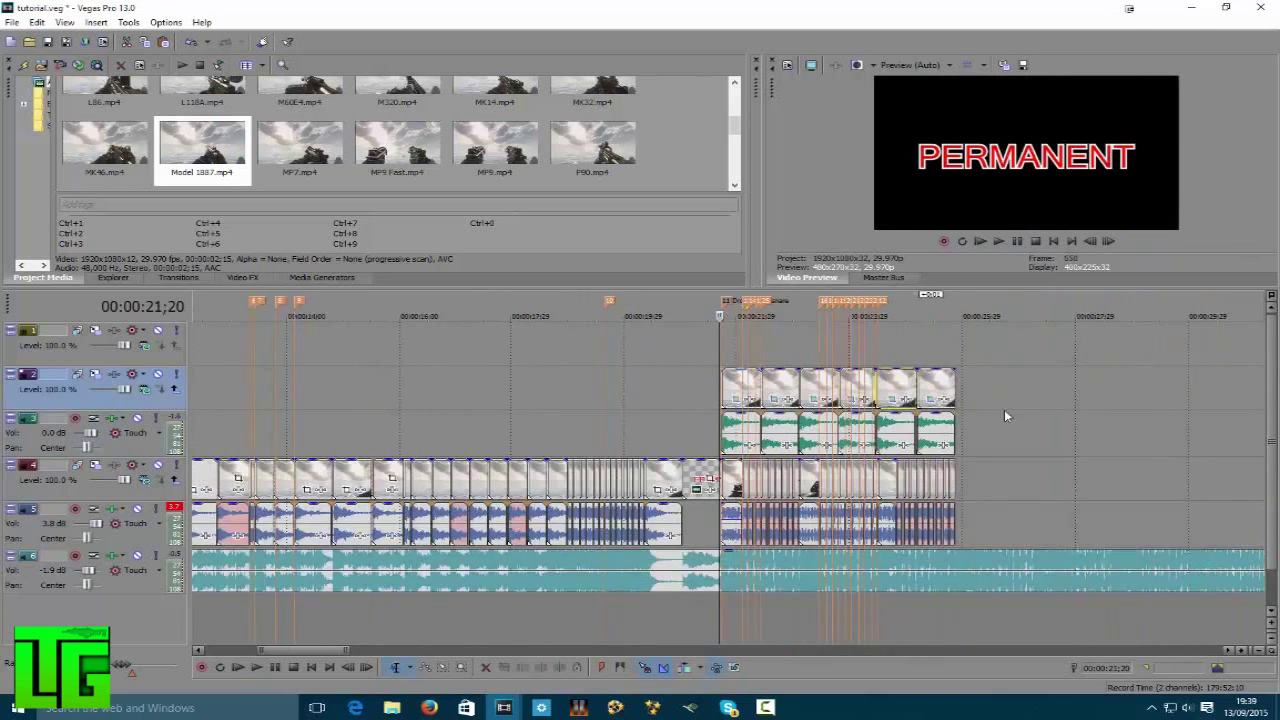
pyautogui.scroll(-5, 1029, 366)
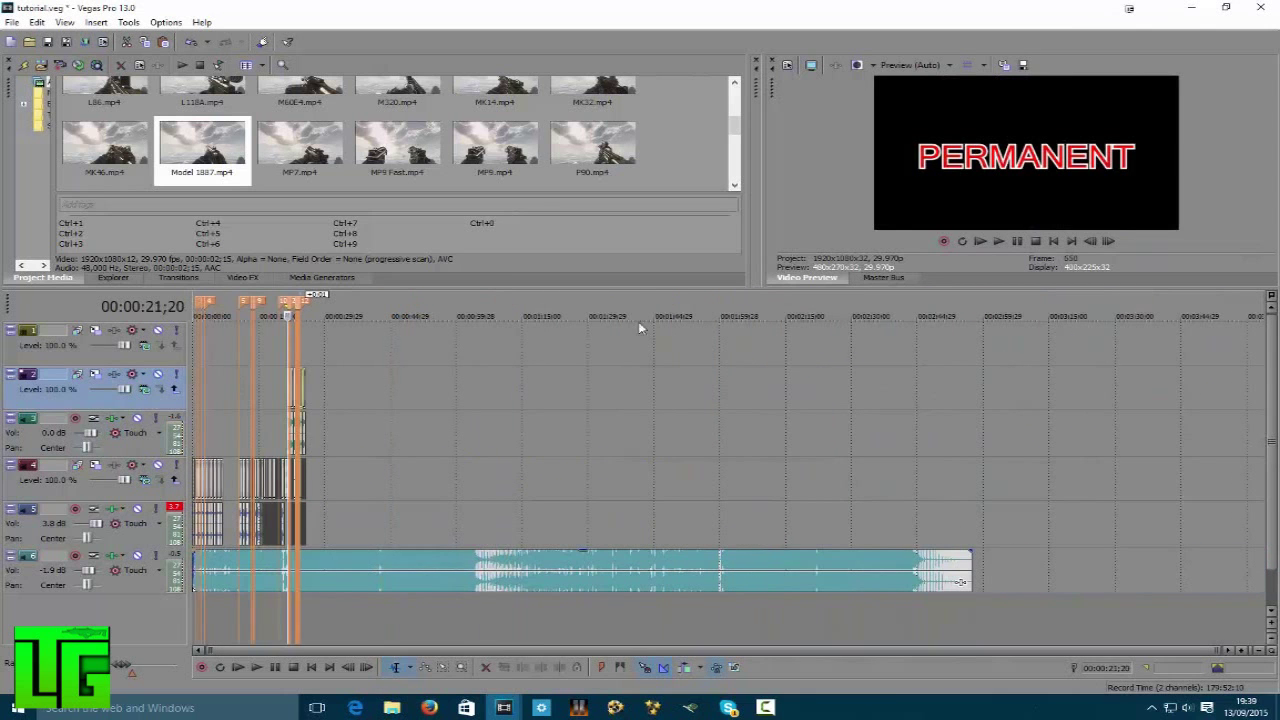
pyautogui.click(447, 302)
pyautogui.press('space')
pyautogui.click(481, 303)
pyautogui.press('Return')
pyautogui.scroll(1, 405, 328)
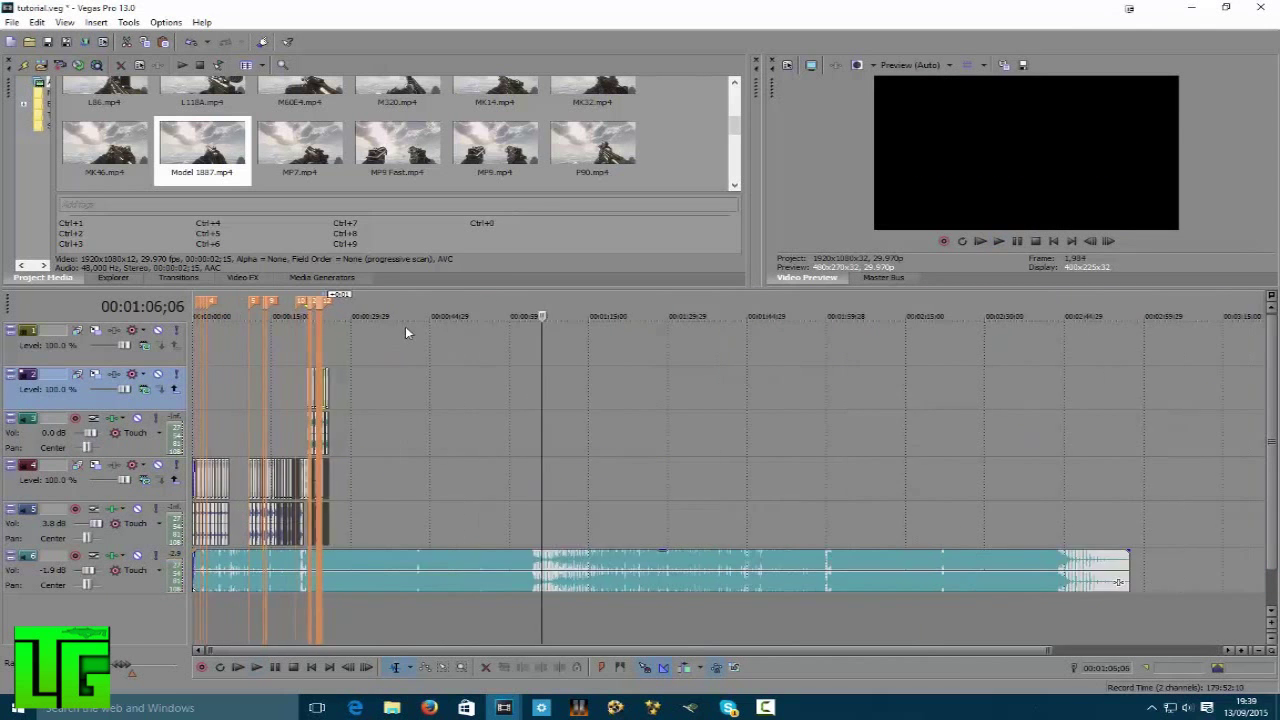
# - Replay the section from before the Drop marker to examine all six corner clips with the music
pyautogui.click(301, 311)
pyautogui.scroll(5, 798, 387)
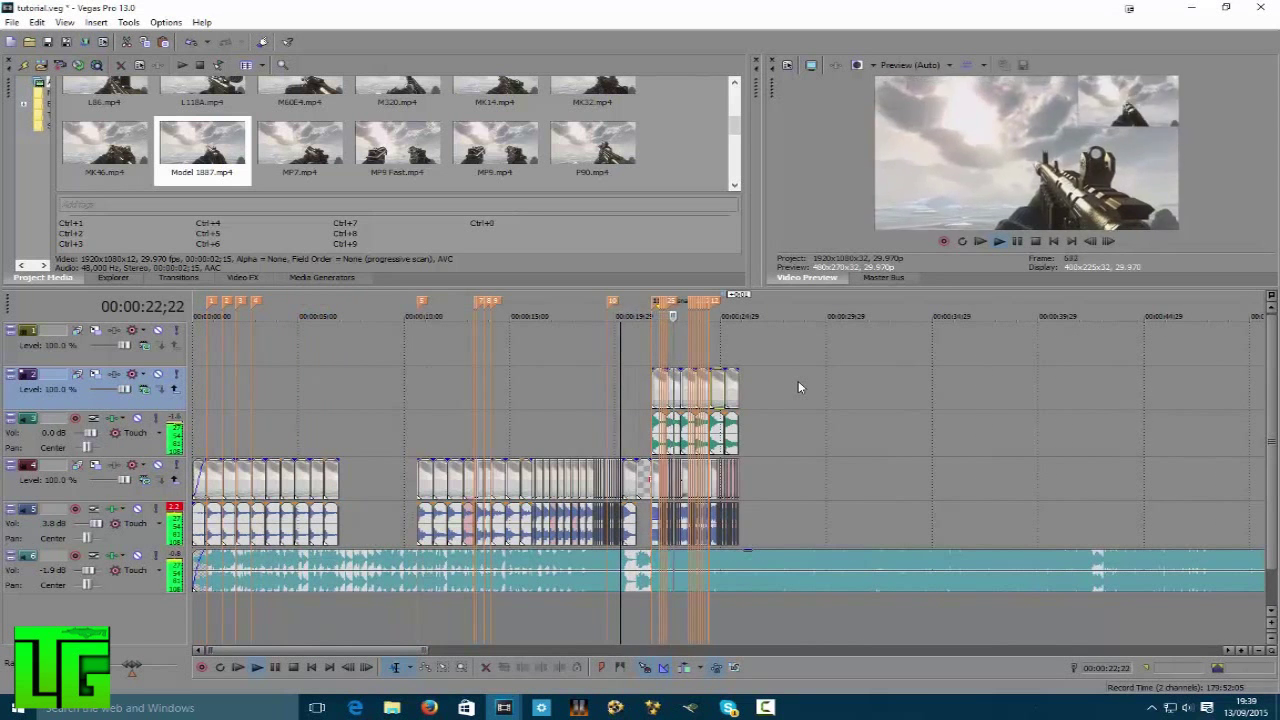
pyautogui.scroll(2, 798, 381)
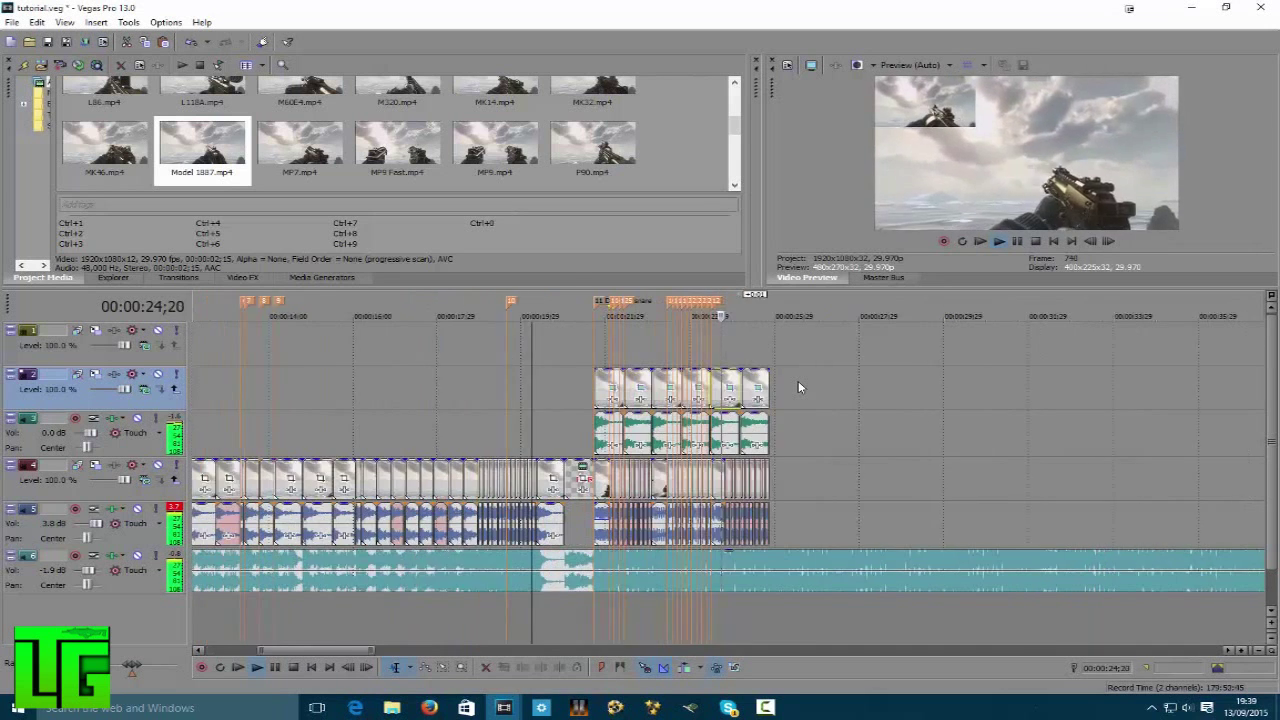
pyautogui.scroll(1, 798, 381)
pyautogui.click(540, 309)
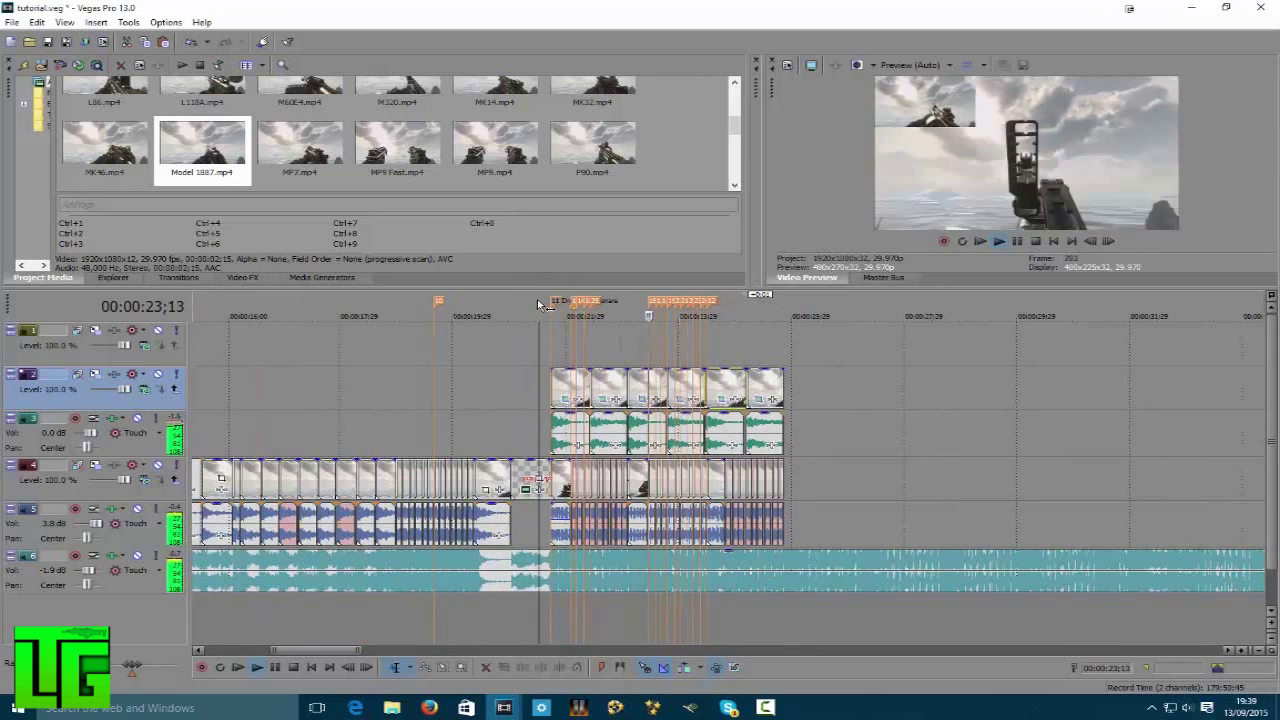
pyautogui.scroll(2, 540, 302)
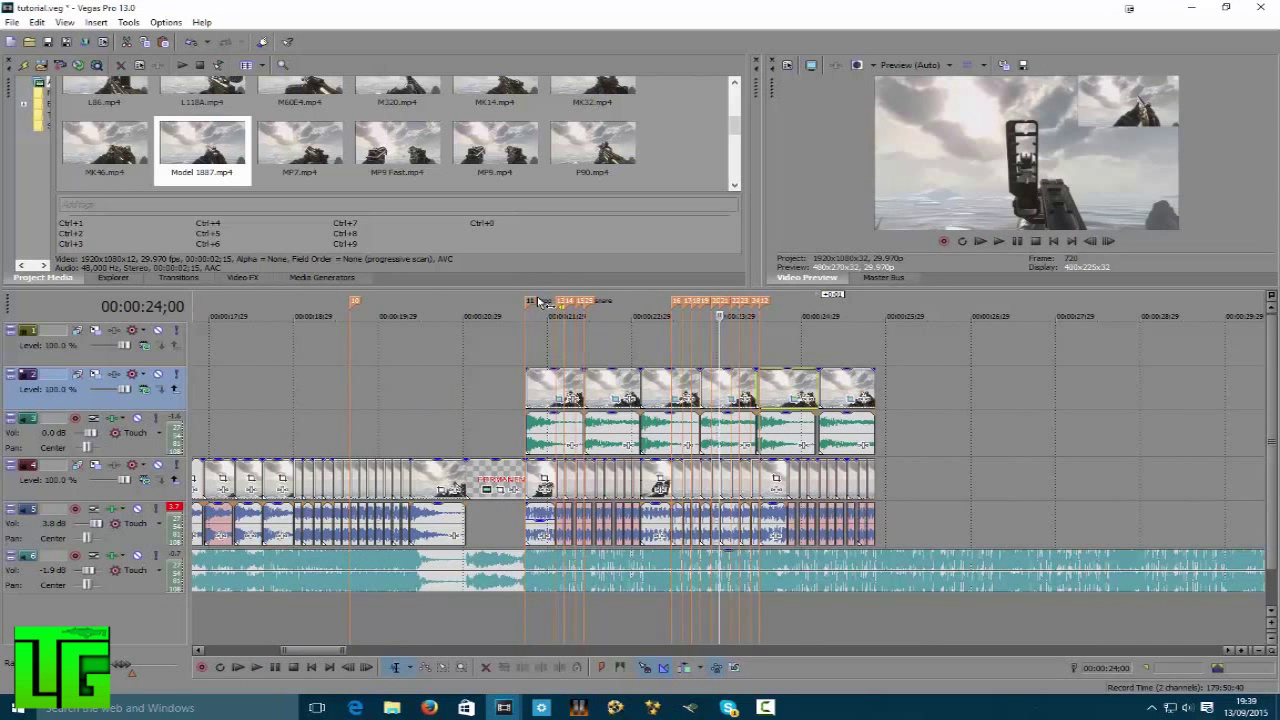
pyautogui.scroll(-6, 540, 302)
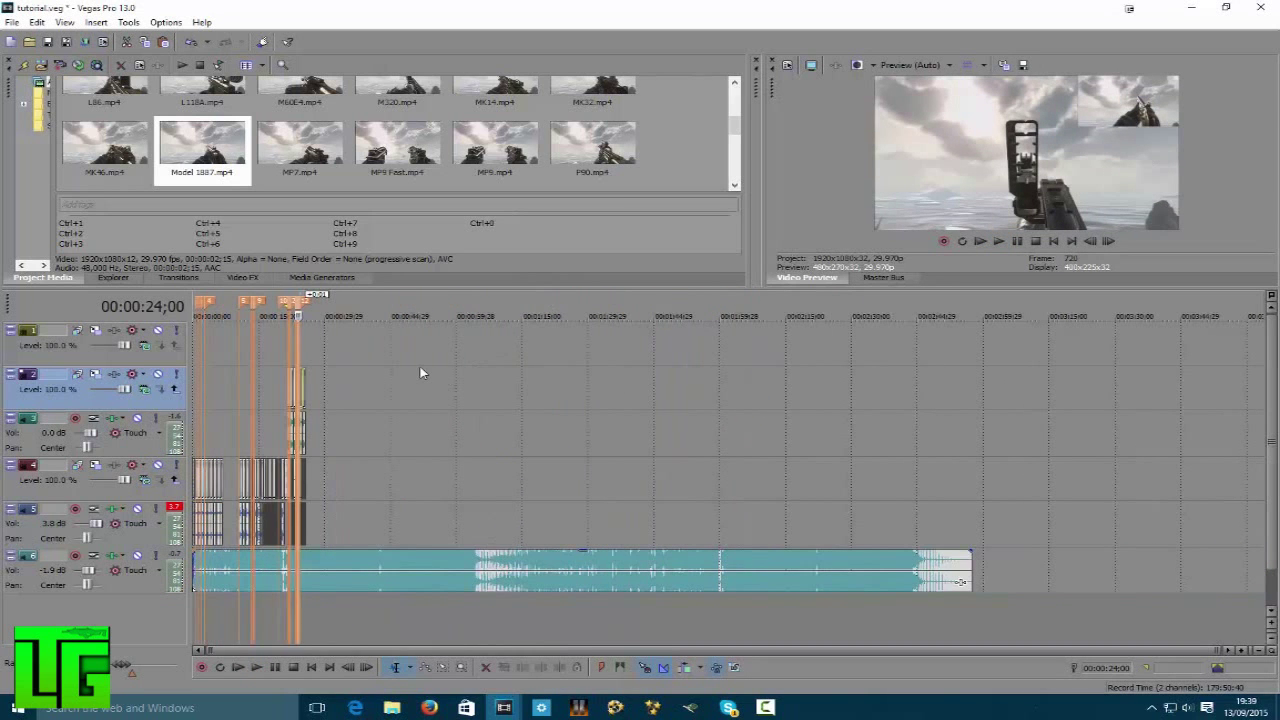
pyautogui.scroll(6, 420, 373)
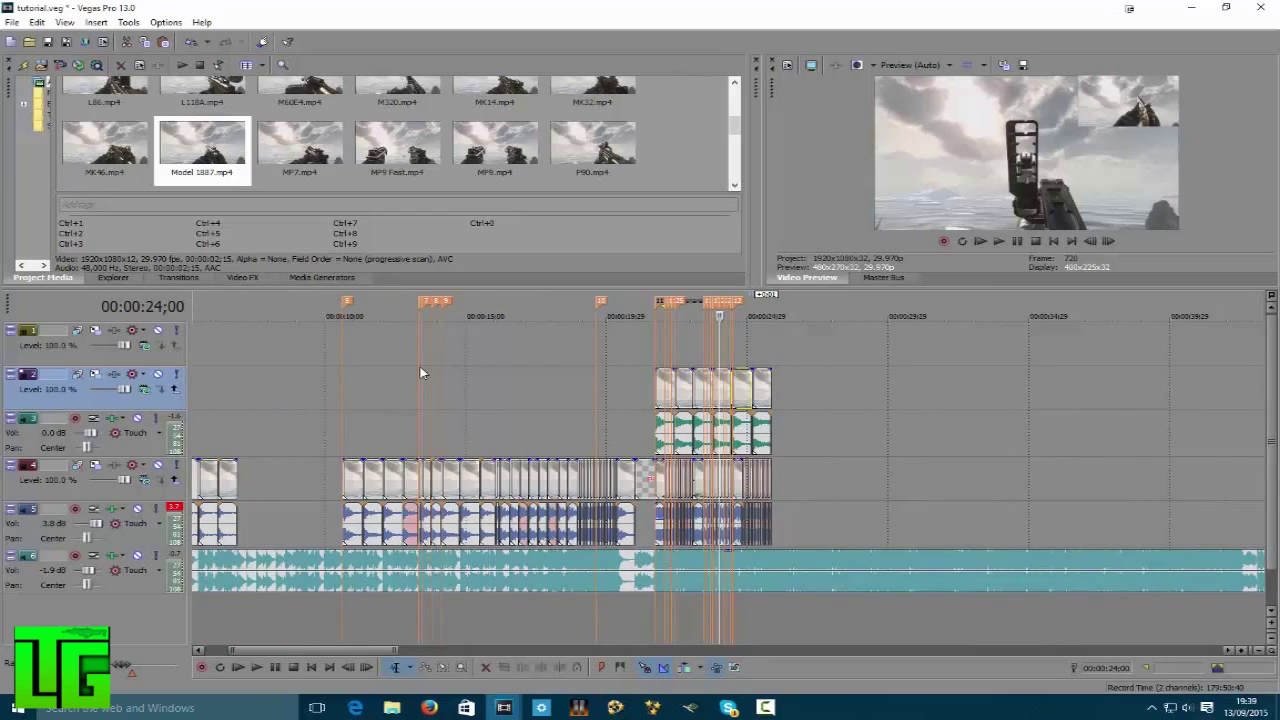